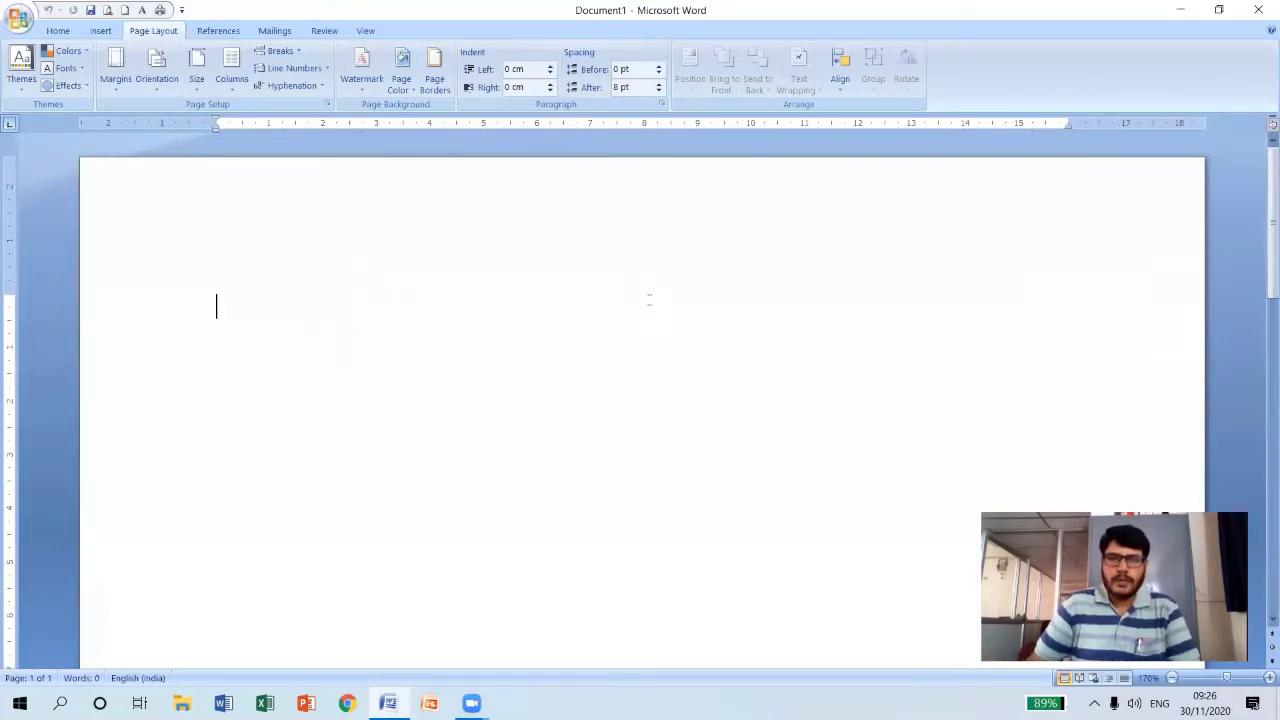
# Enter the centred heading lines "Chapter 1" and "MS Word 2007" at the start of the blank document.
pyautogui.doubleClick(649, 298)
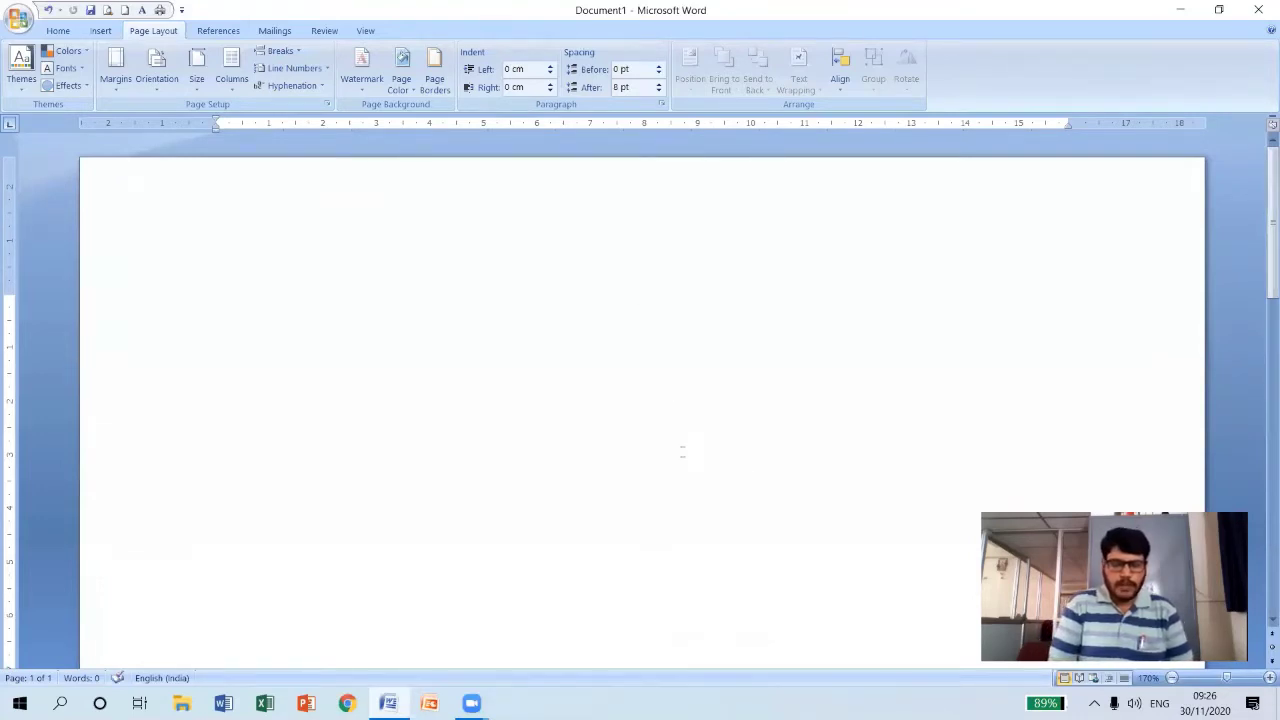
pyautogui.write('Chape')
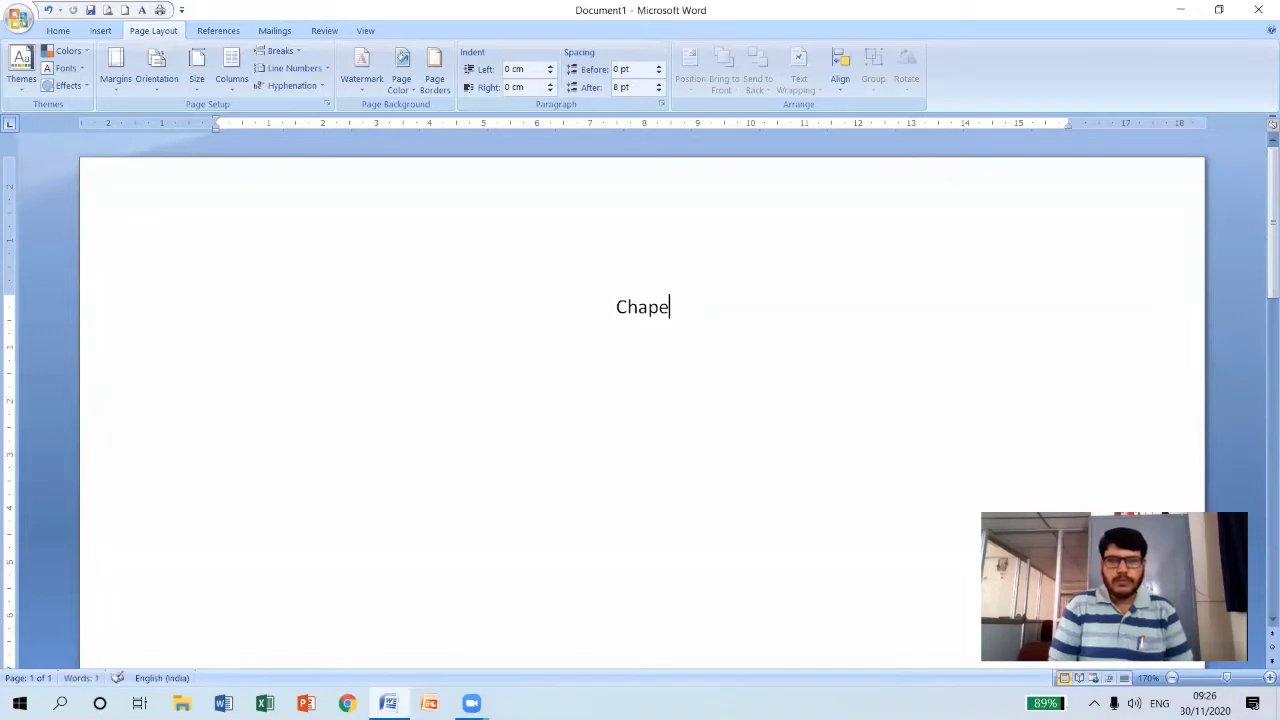
pyautogui.press('BackSpace')
pyautogui.write('ter 1')
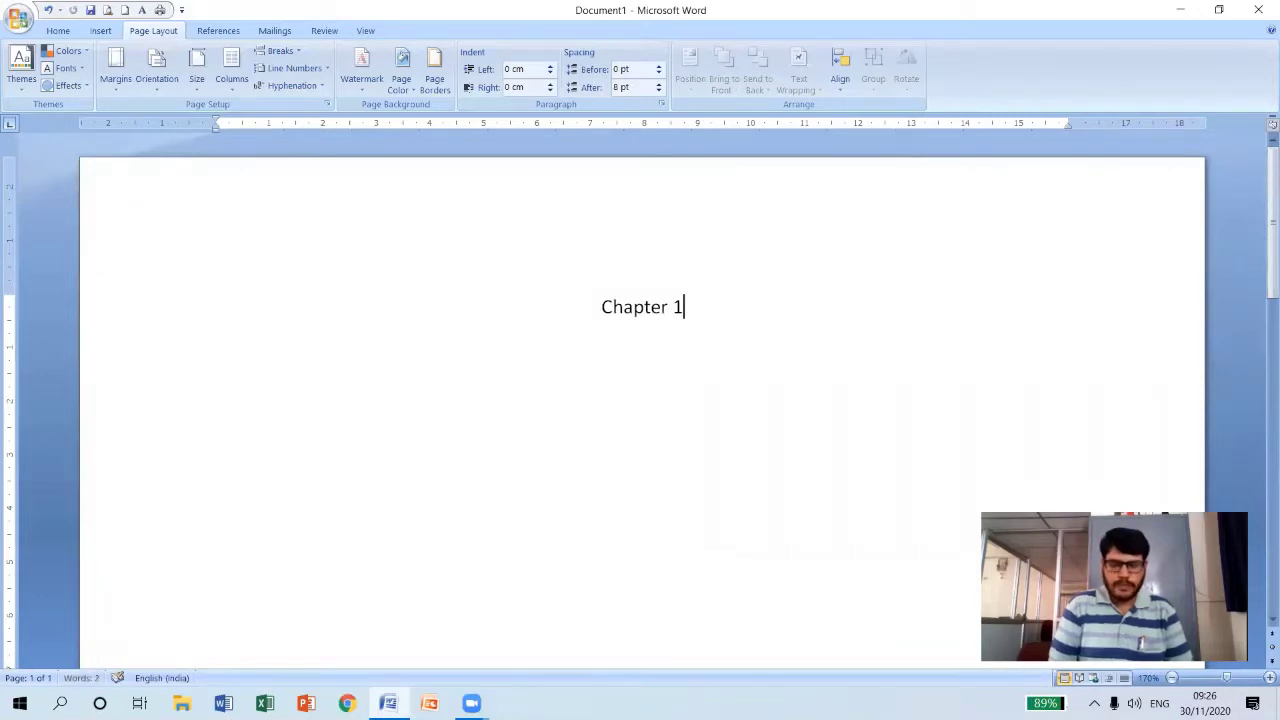
pyautogui.press('Return')
pyautogui.write('MS Word')
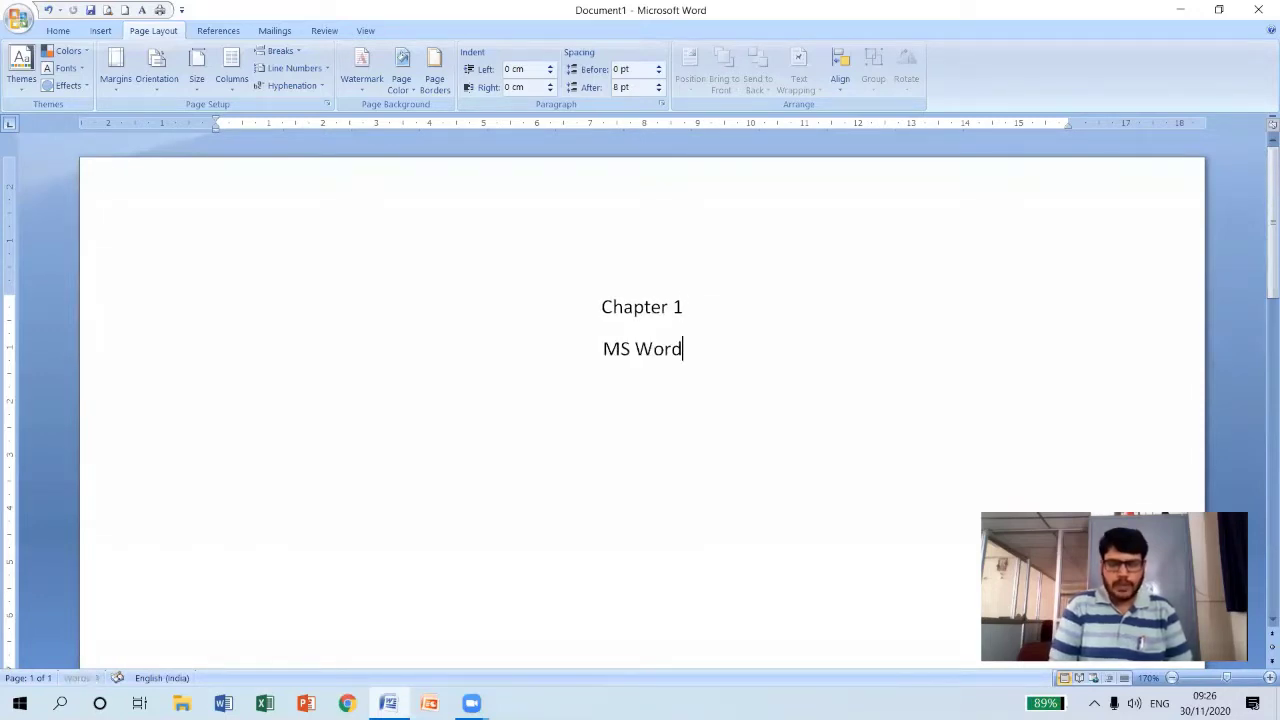
pyautogui.write(' 2007')
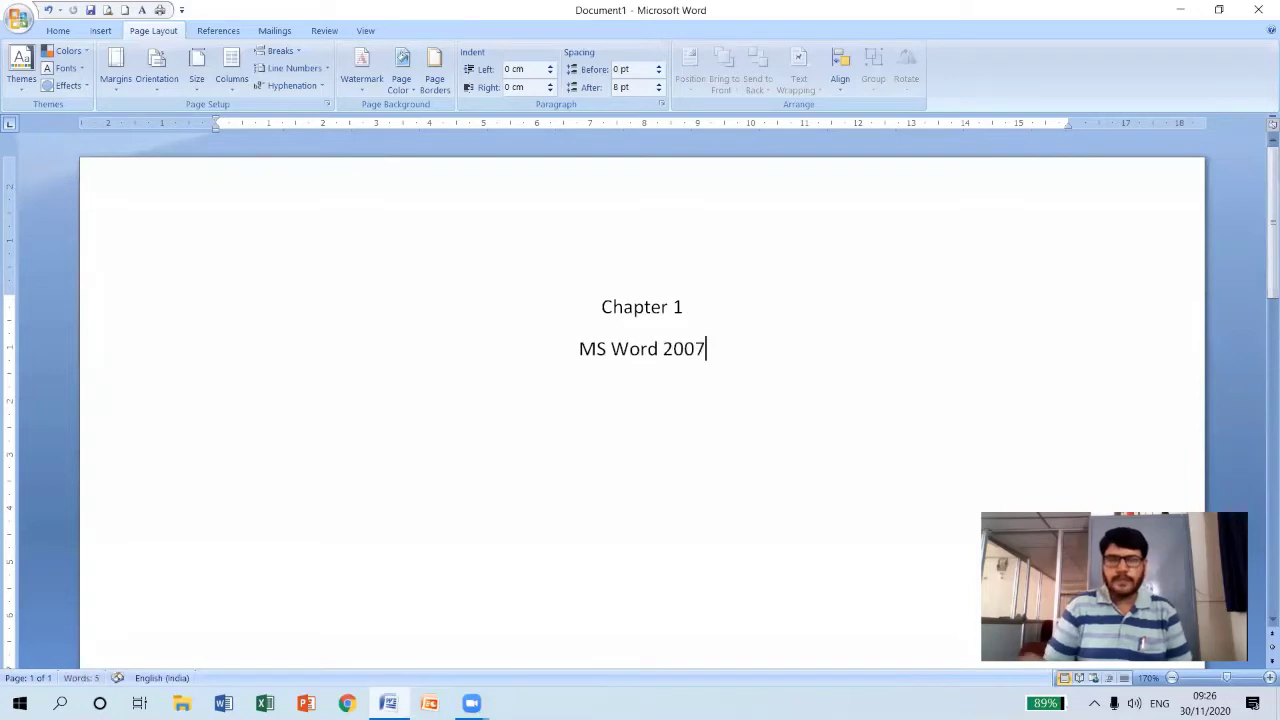
pyautogui.press('Return')
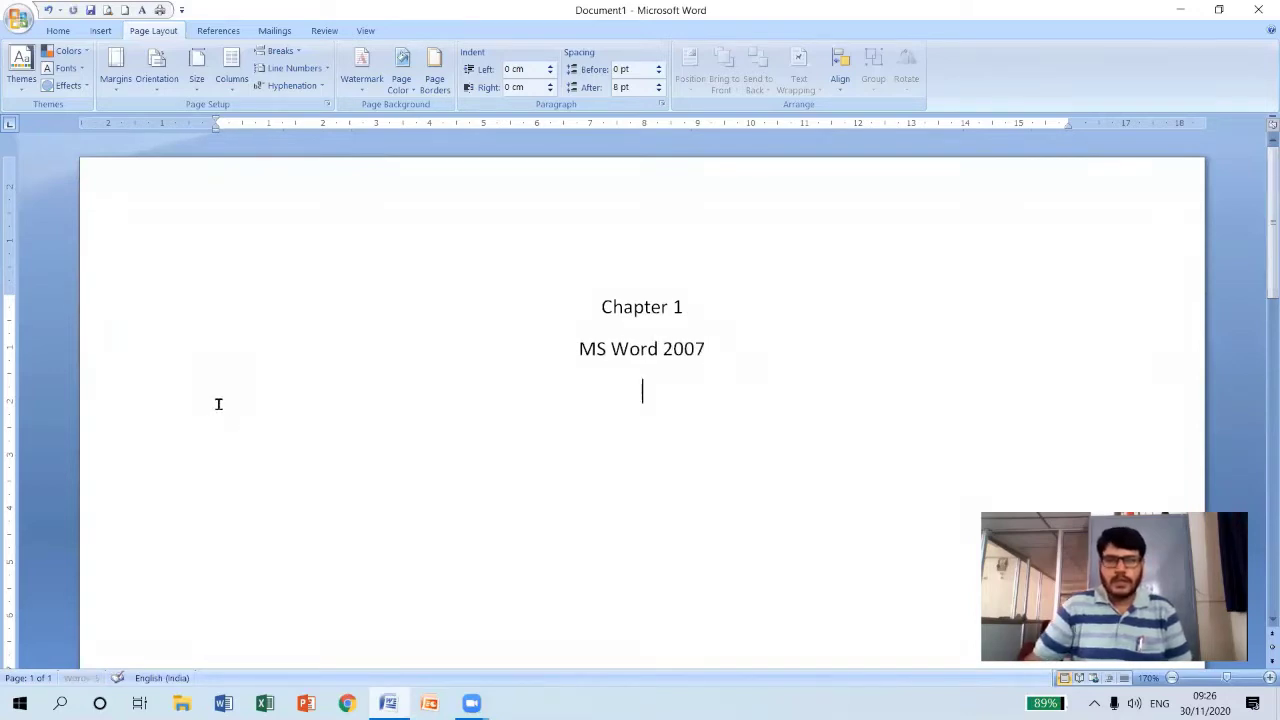
# Write the left-aligned text "This is sample paragraph text. This is a simple sentence." below the headings.
pyautogui.hotkey('ctrl', 'l')
pyautogui.write('Th')
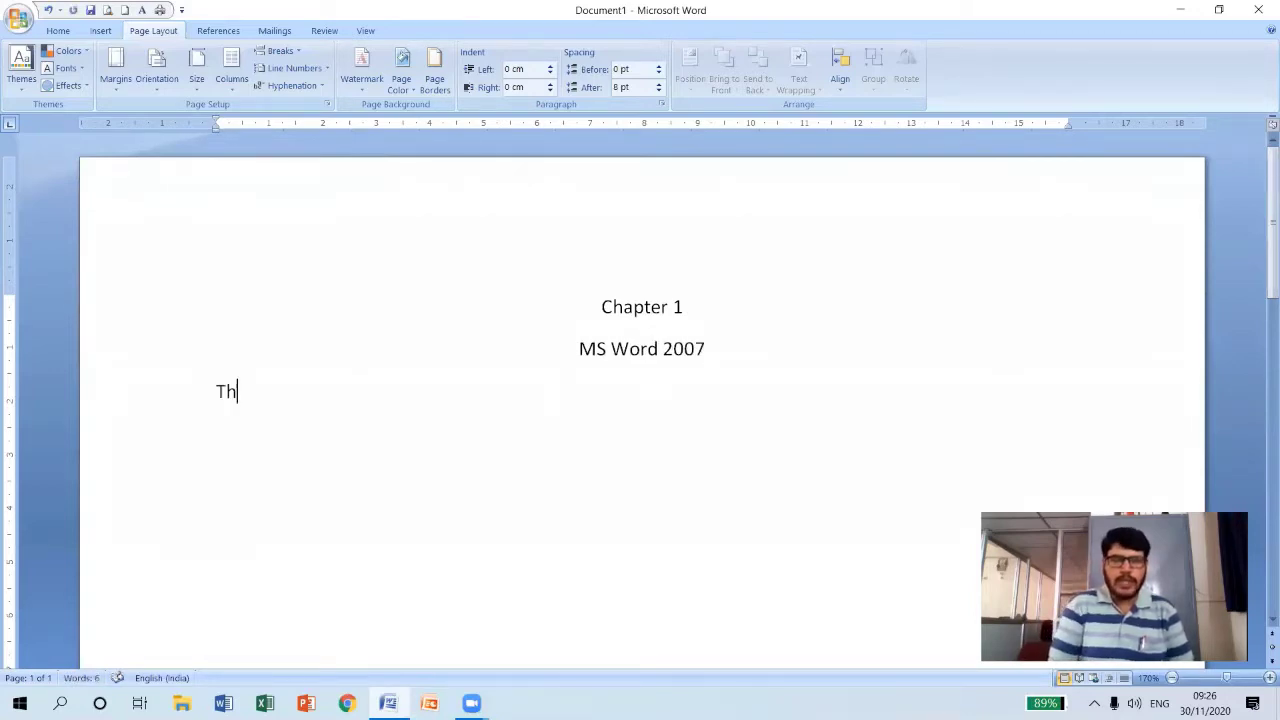
pyautogui.write('is ios')
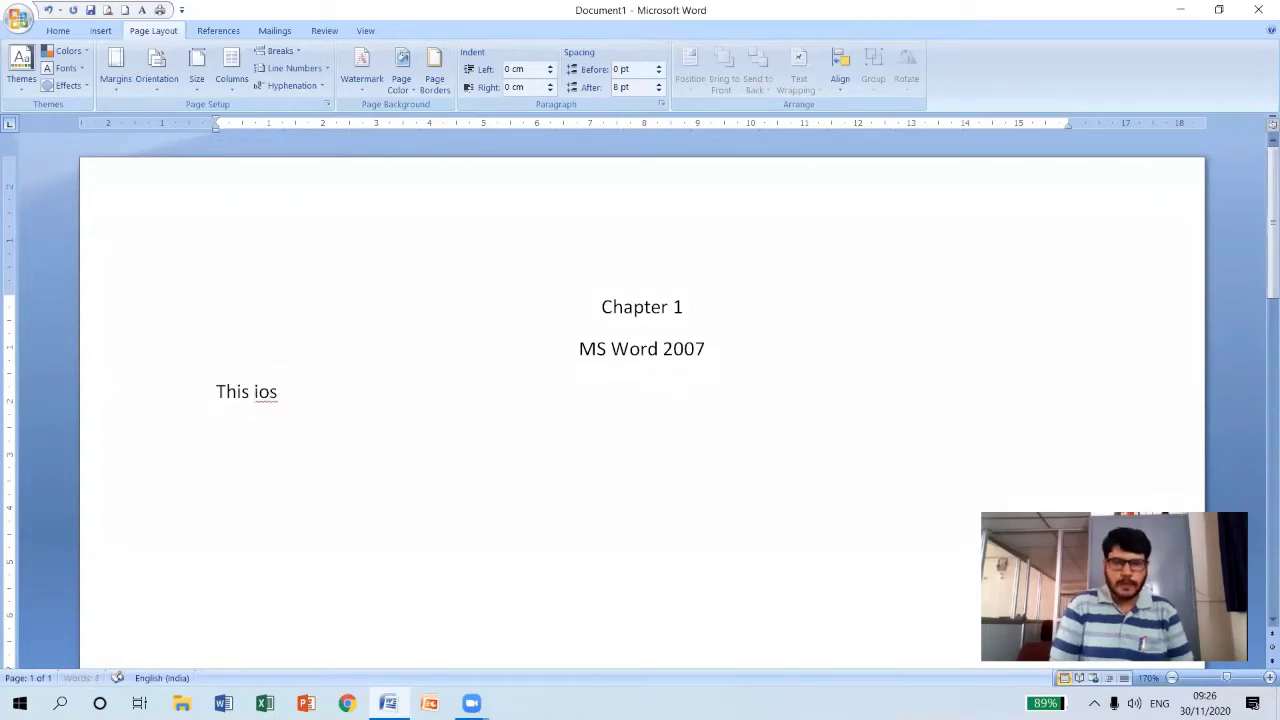
pyautogui.press('BackSpace')
pyautogui.press('BackSpace')
pyautogui.press('BackSpace')
pyautogui.write('is sam')
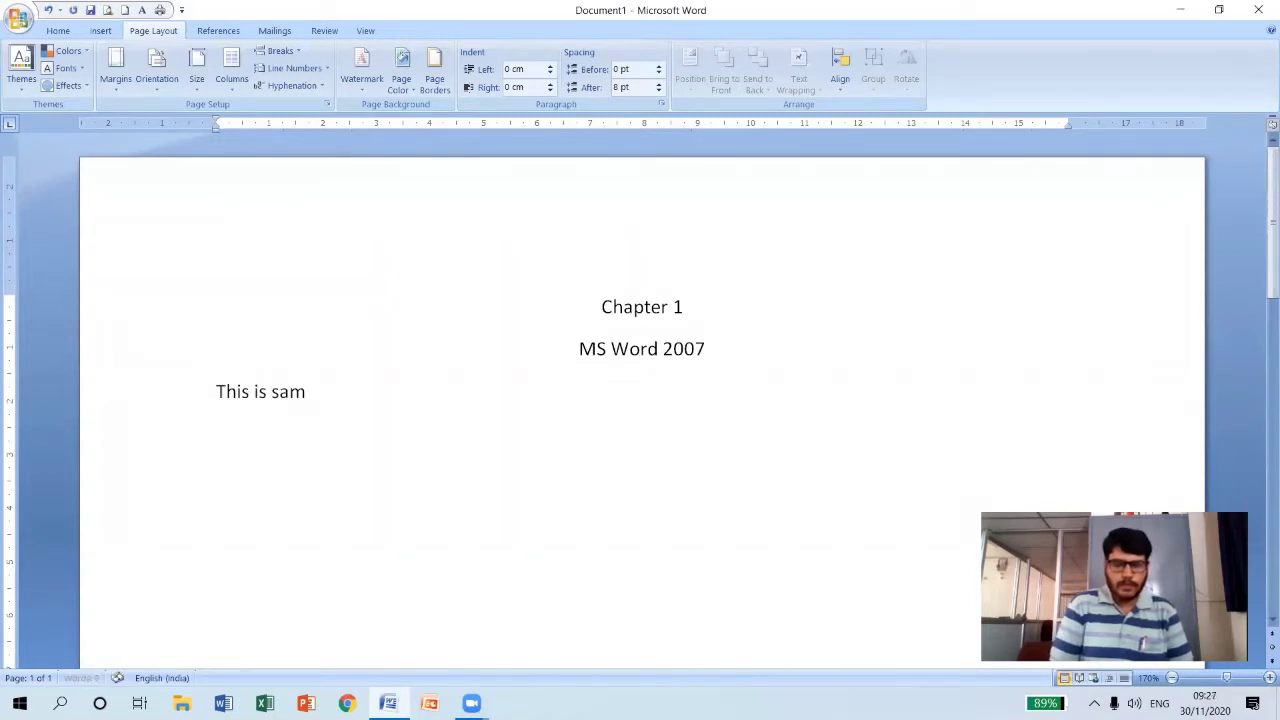
pyautogui.write('ple paragra')
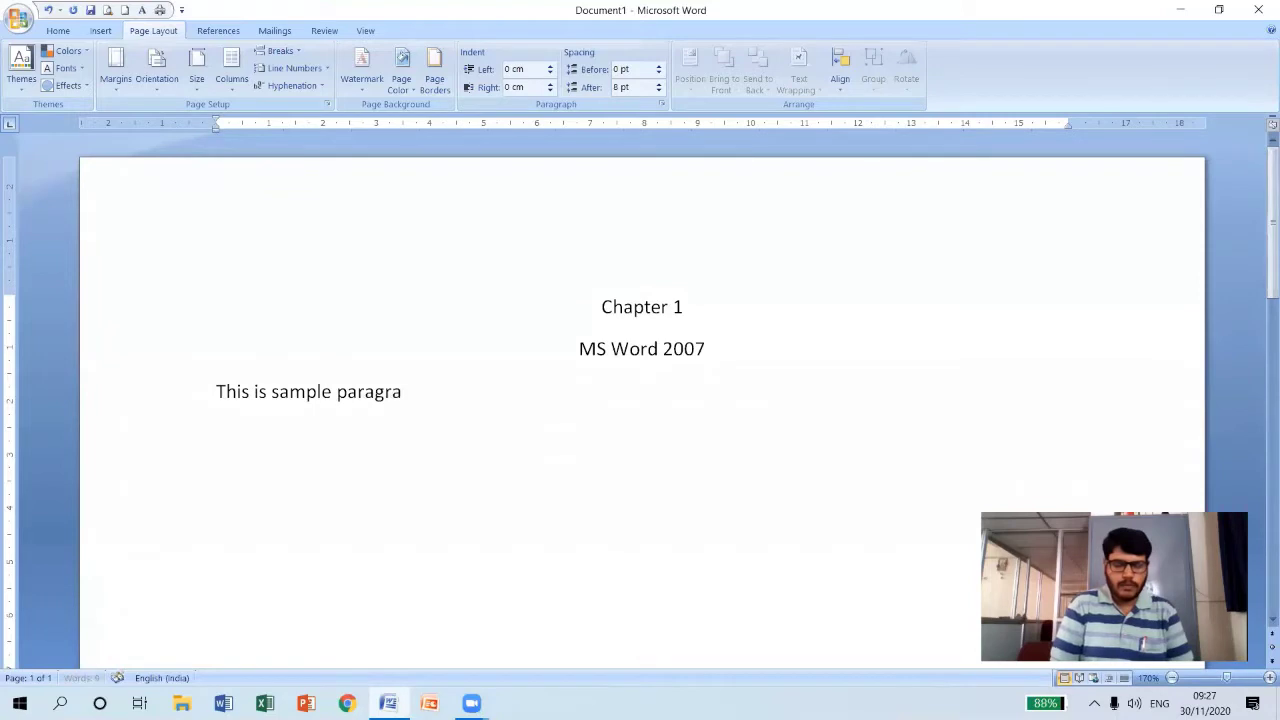
pyautogui.write('ph tex')
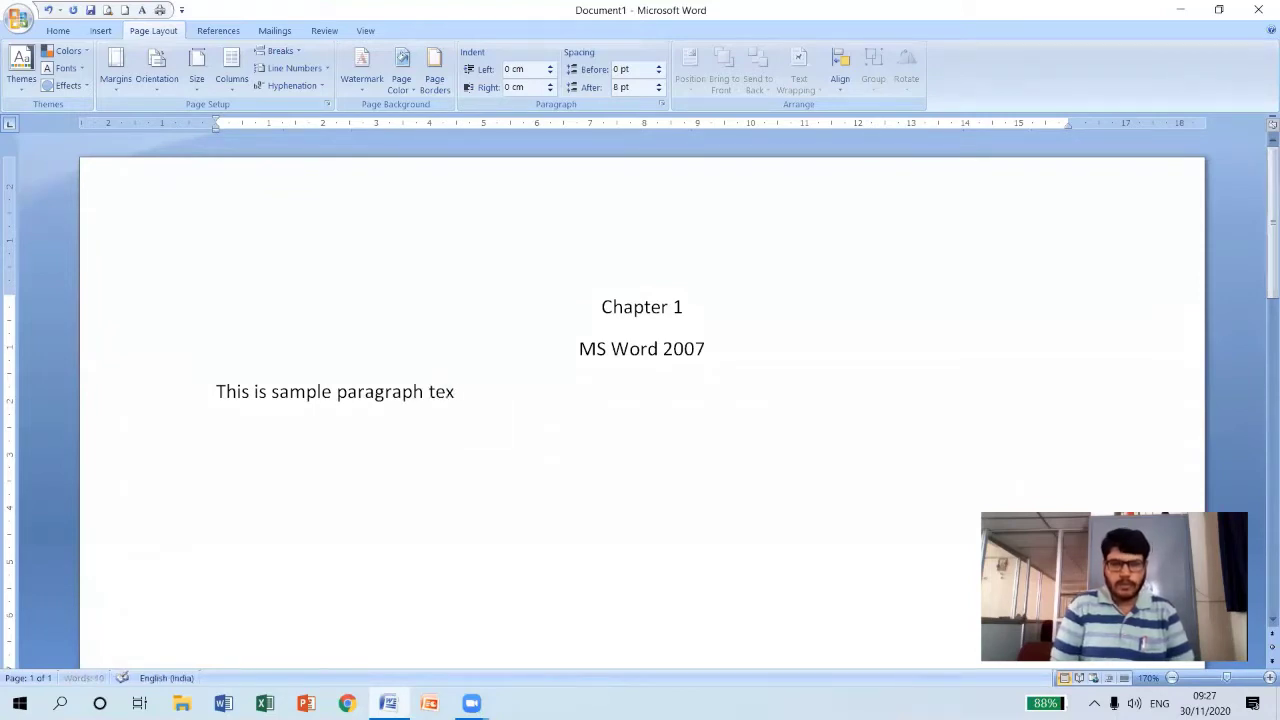
pyautogui.write('t. This')
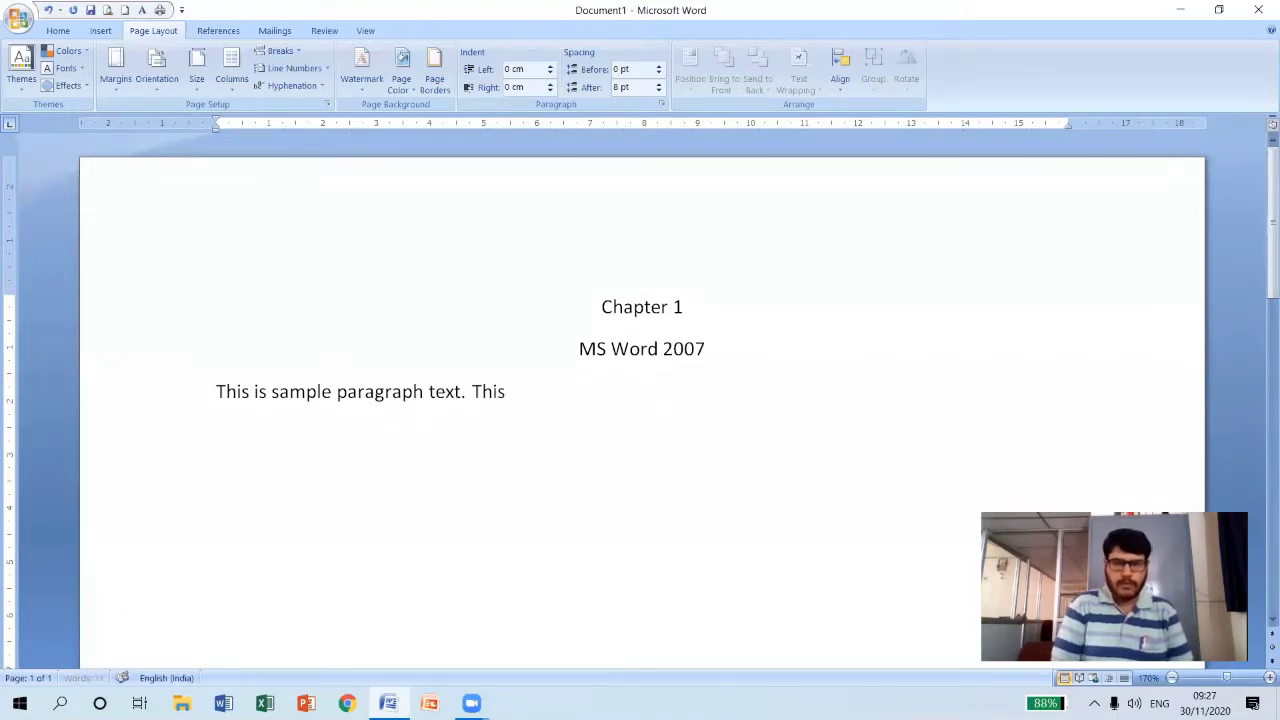
pyautogui.write(' is a')
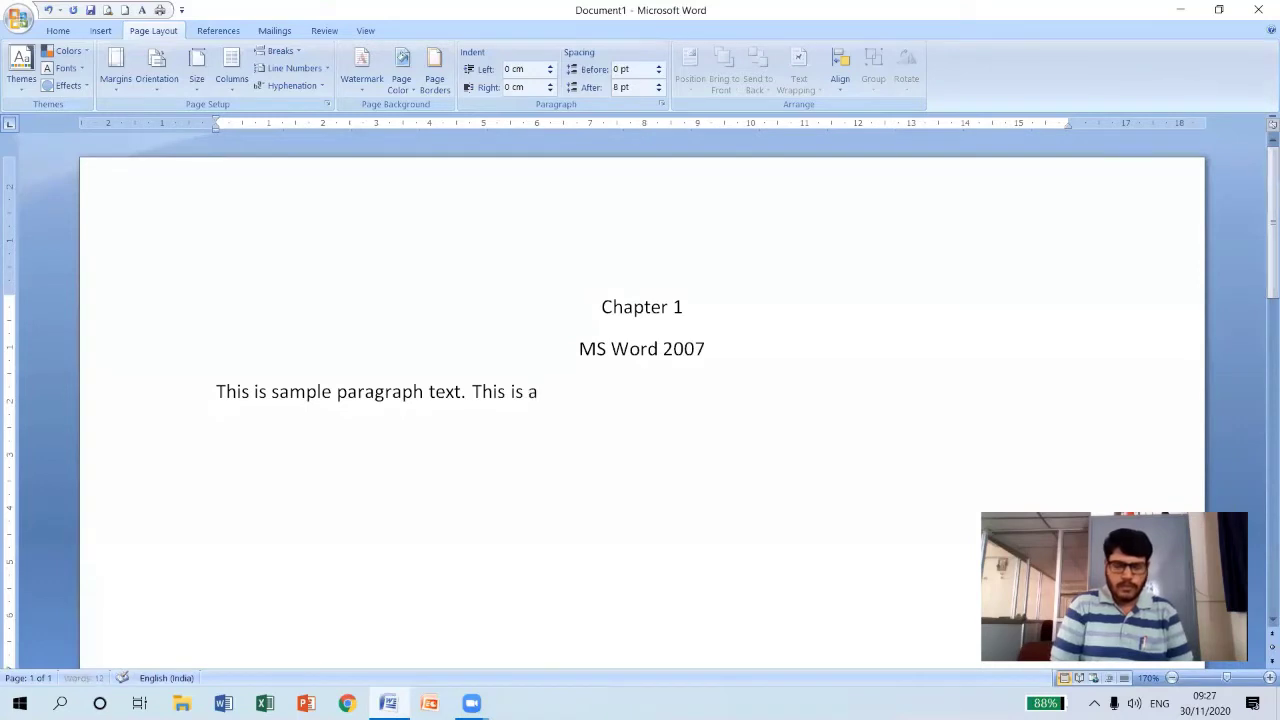
pyautogui.write(' simple sen')
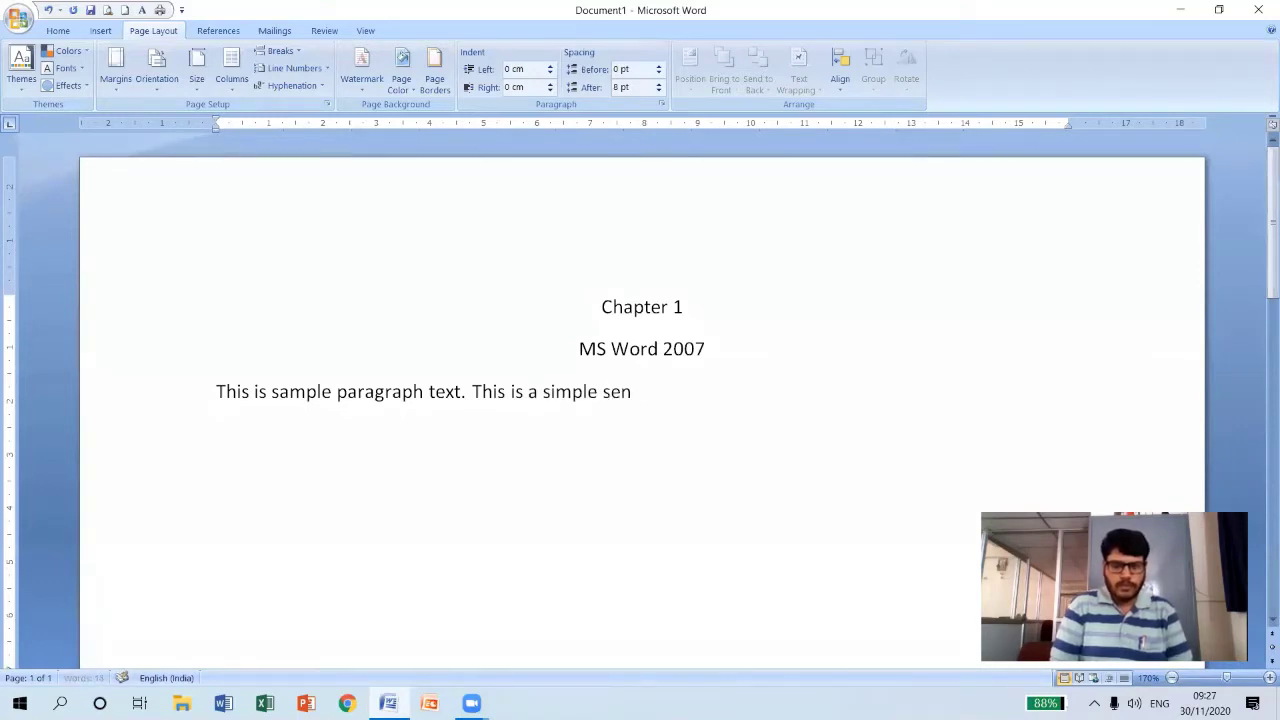
pyautogui.write('tence.')
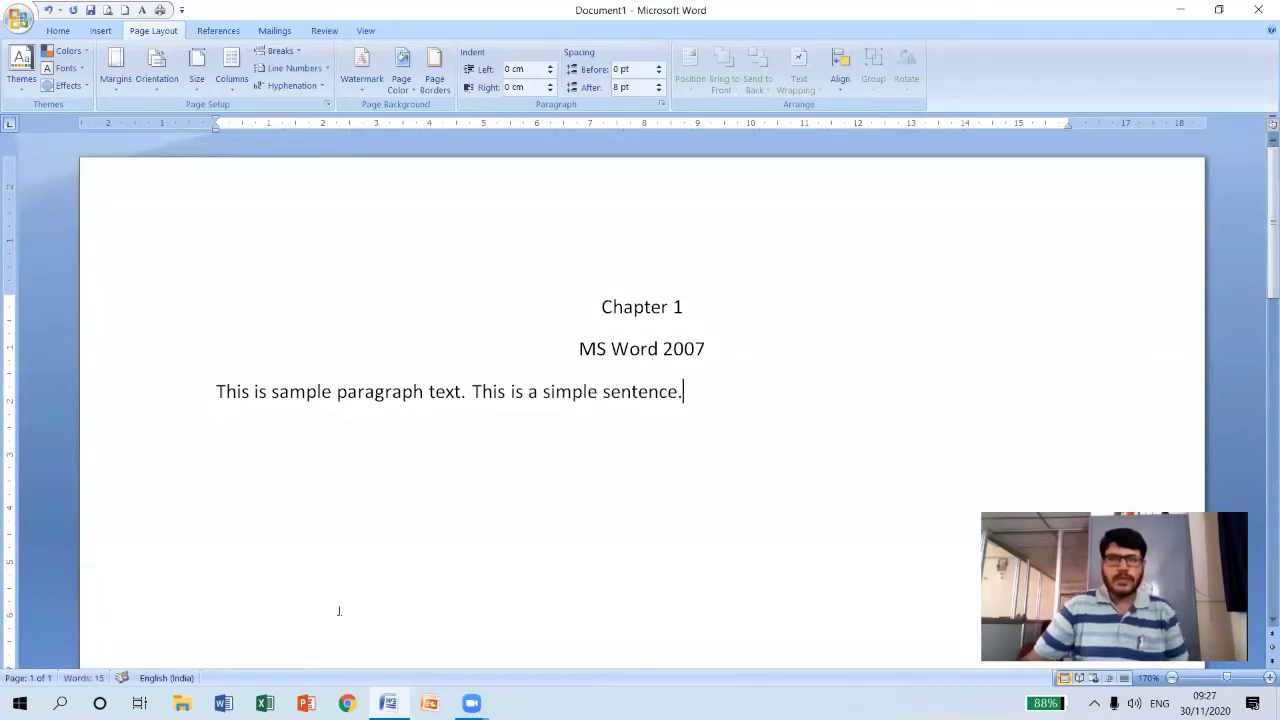
# Copy the two body sentences and paste them five more times in a row to lengthen the paragraph.
pyautogui.moveTo(216, 391); pyautogui.dragTo(706, 415)
pyautogui.hotkey('ctrl', 'c')
pyautogui.click(706, 415)
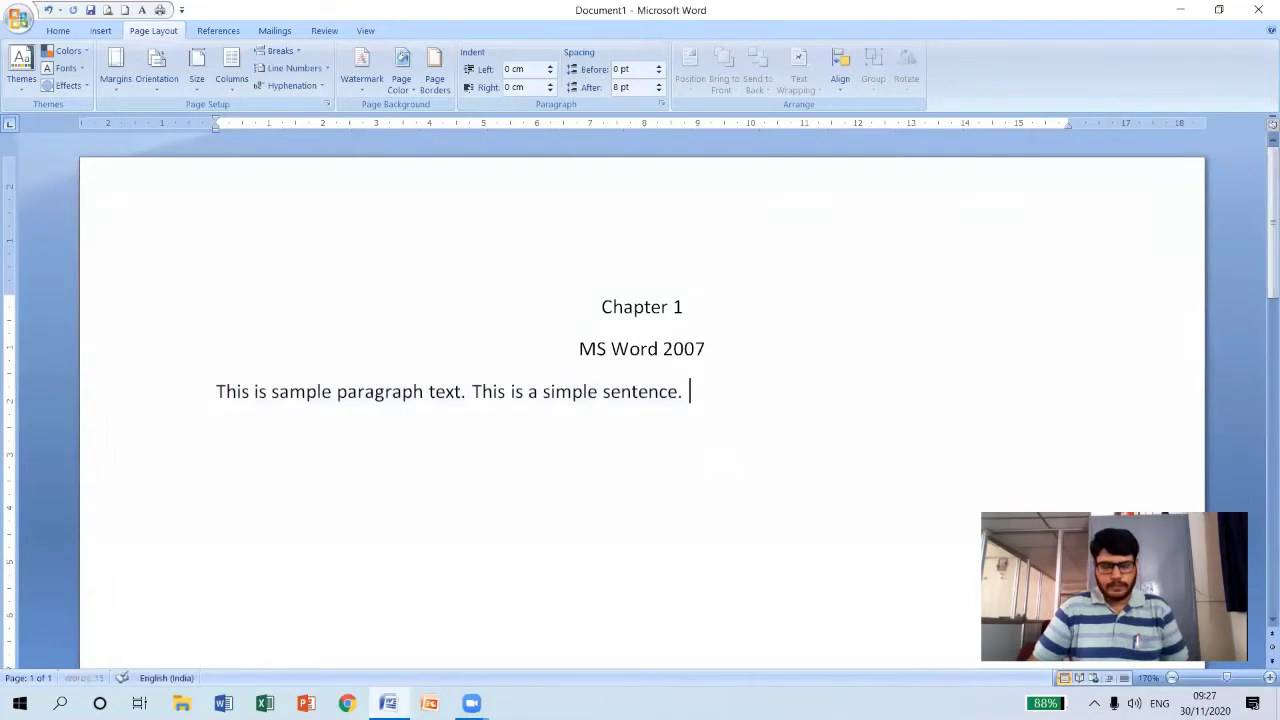
pyautogui.hotkey('ctrl', 'v')
pyautogui.click(377, 412)
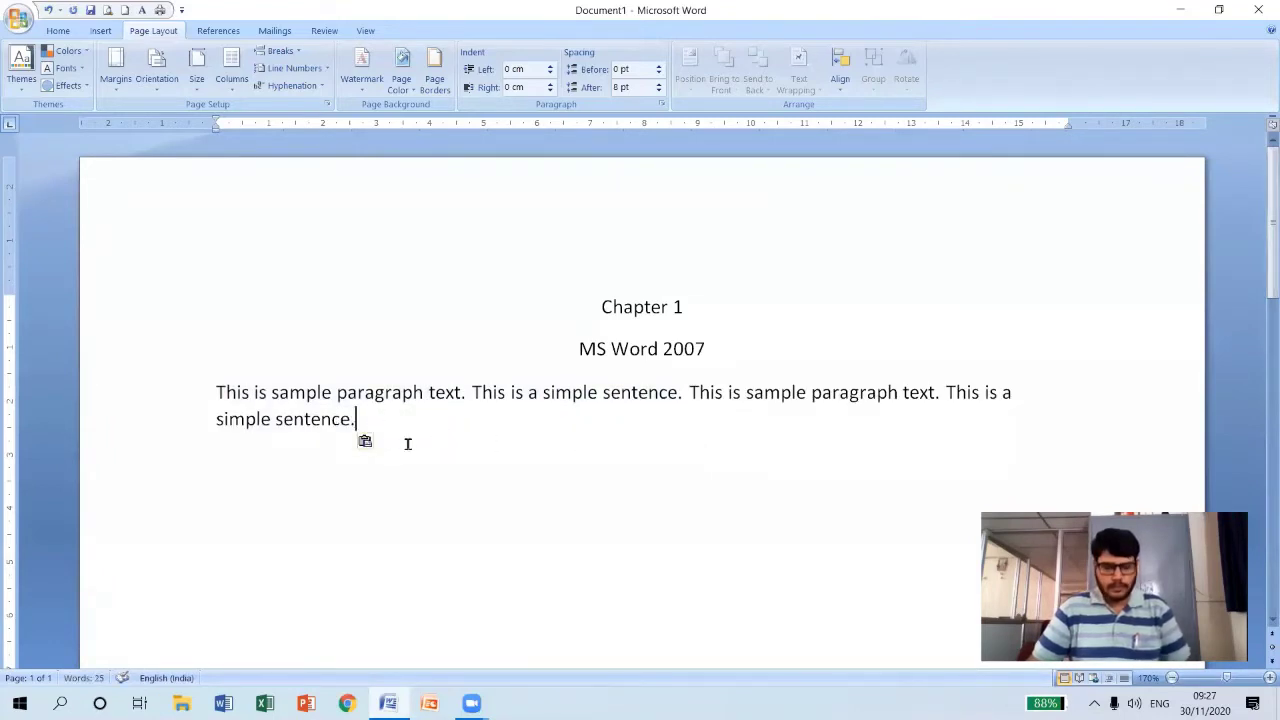
pyautogui.hotkey('ctrl', 'v')
pyautogui.click(868, 418)
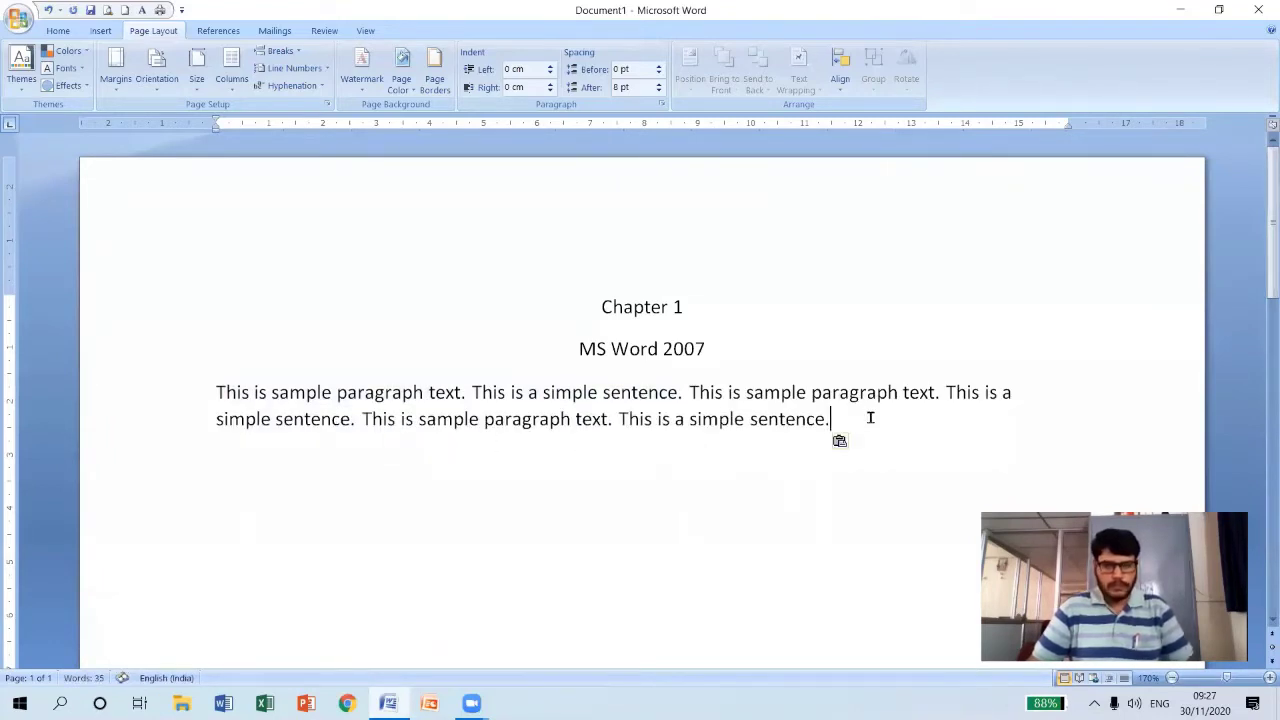
pyautogui.hotkey('ctrl', 'v')
pyautogui.hotkey('ctrl', 'v')
pyautogui.press('Return')
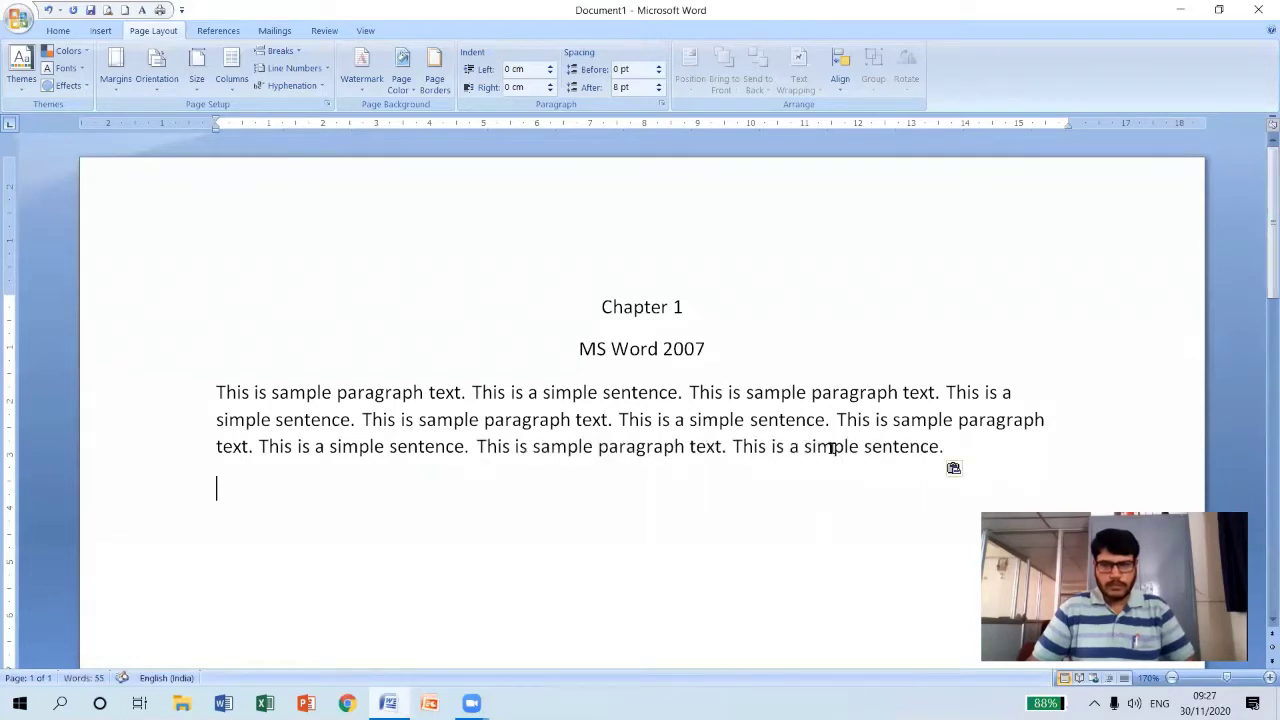
pyautogui.click(978, 447)
pyautogui.hotkey('ctrl', 'v')
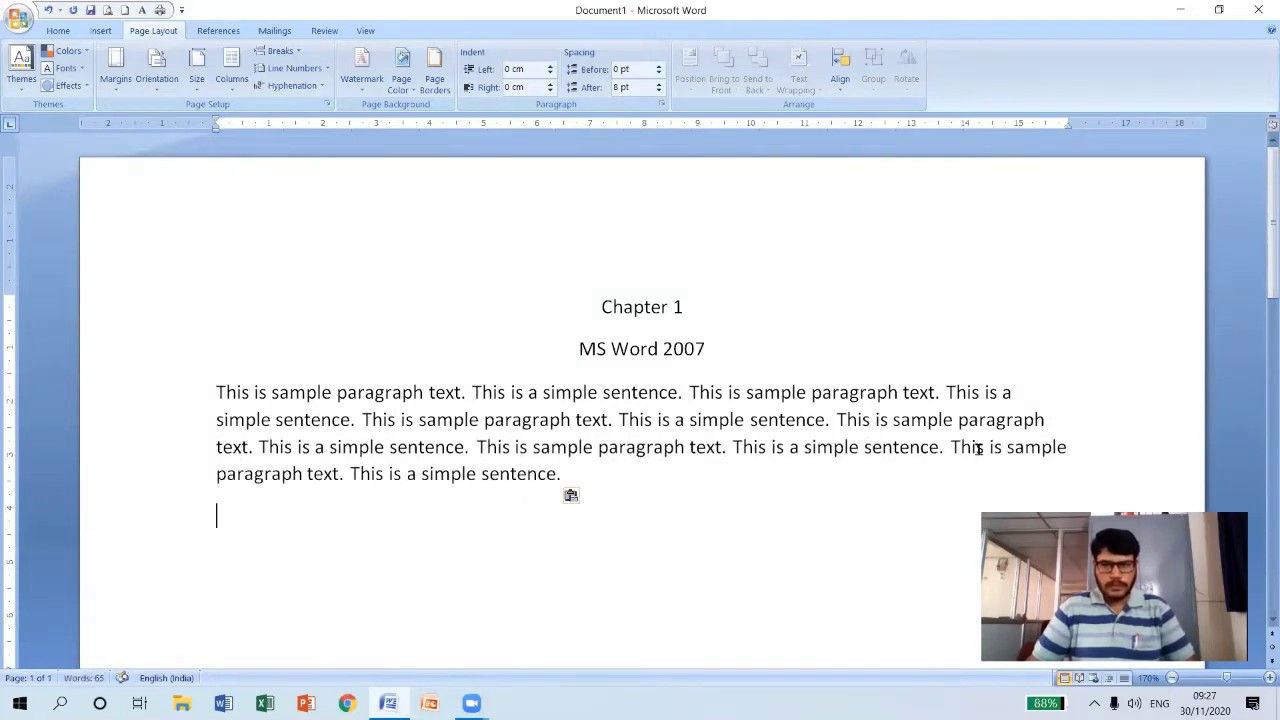
pyautogui.hotkey('ctrl', 'v')
pyautogui.press('Return')
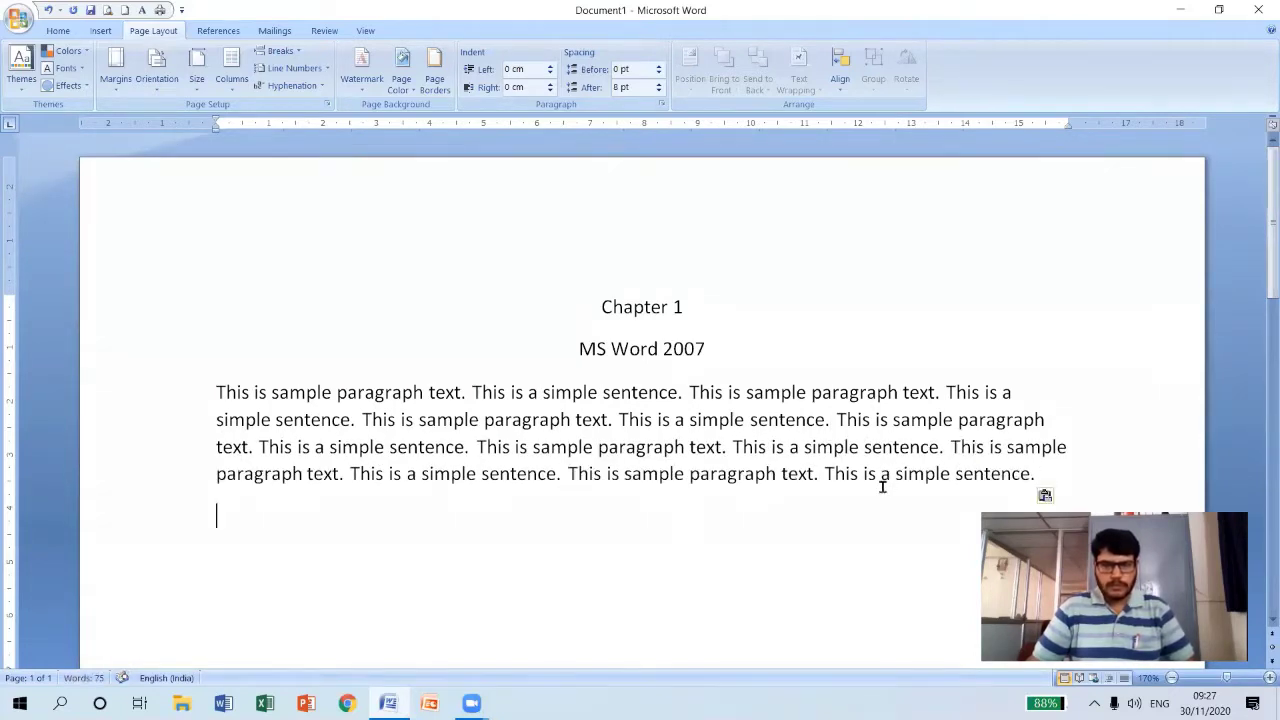
# Paste the copied sentences twice more and join them to the first paragraph, separated by a space.
pyautogui.hotkey('ctrl', 'v')
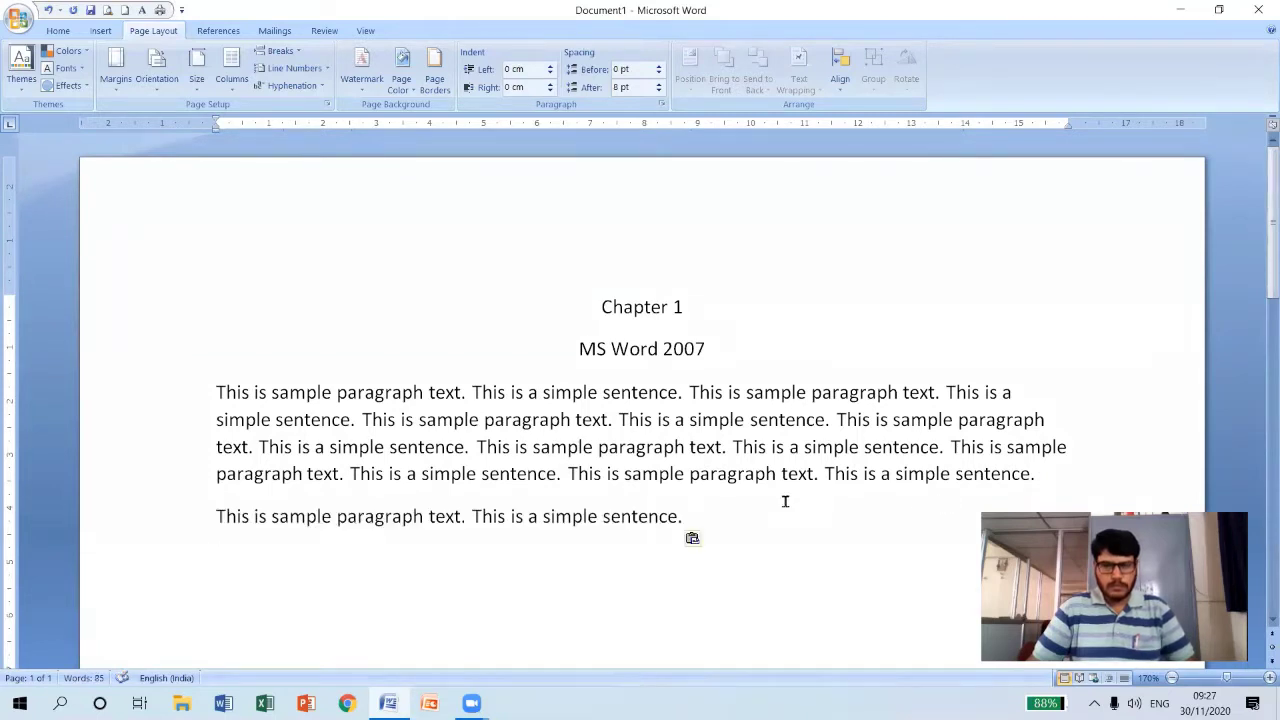
pyautogui.press('Return')
pyautogui.click(1032, 478)
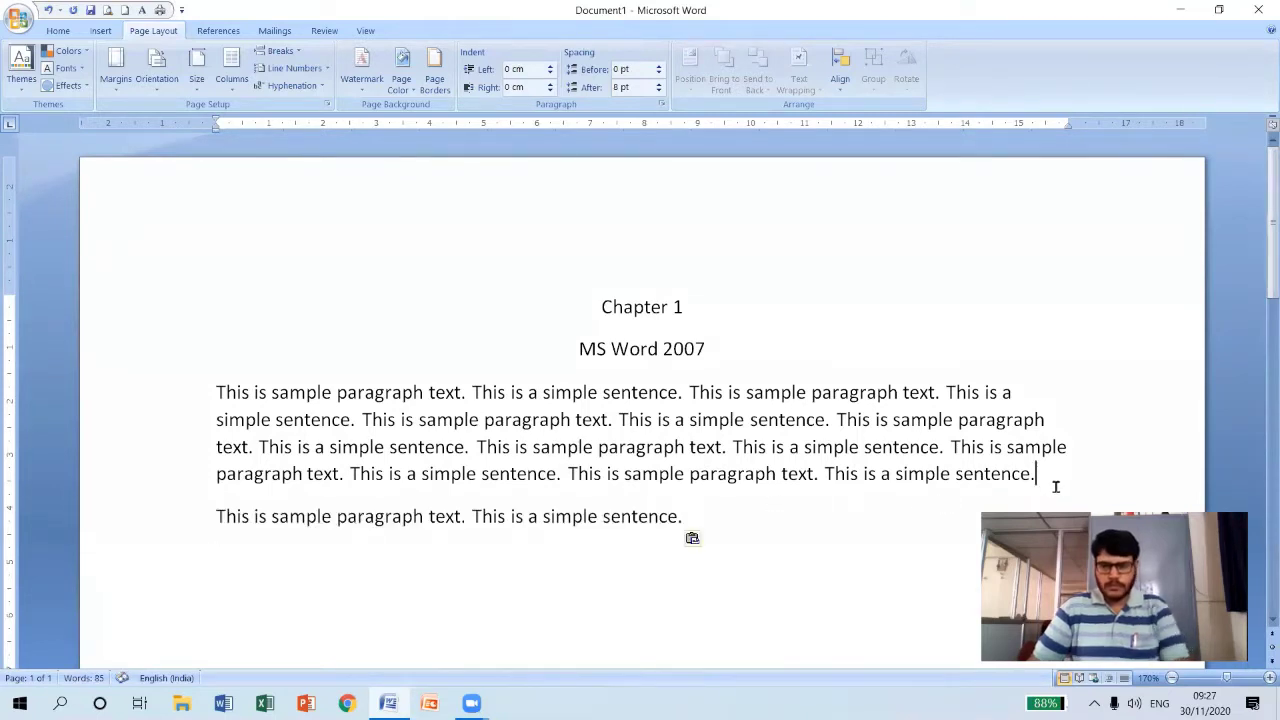
pyautogui.press('Delete')
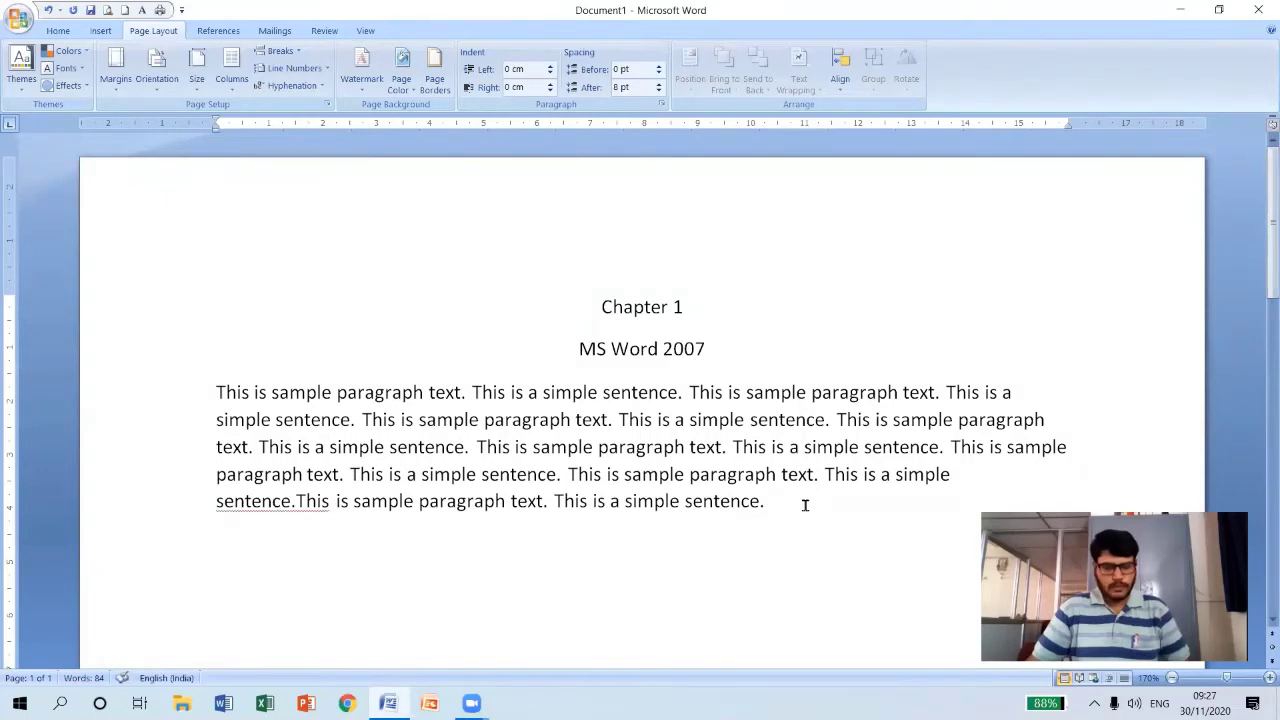
pyautogui.hotkey('ctrl', 'v')
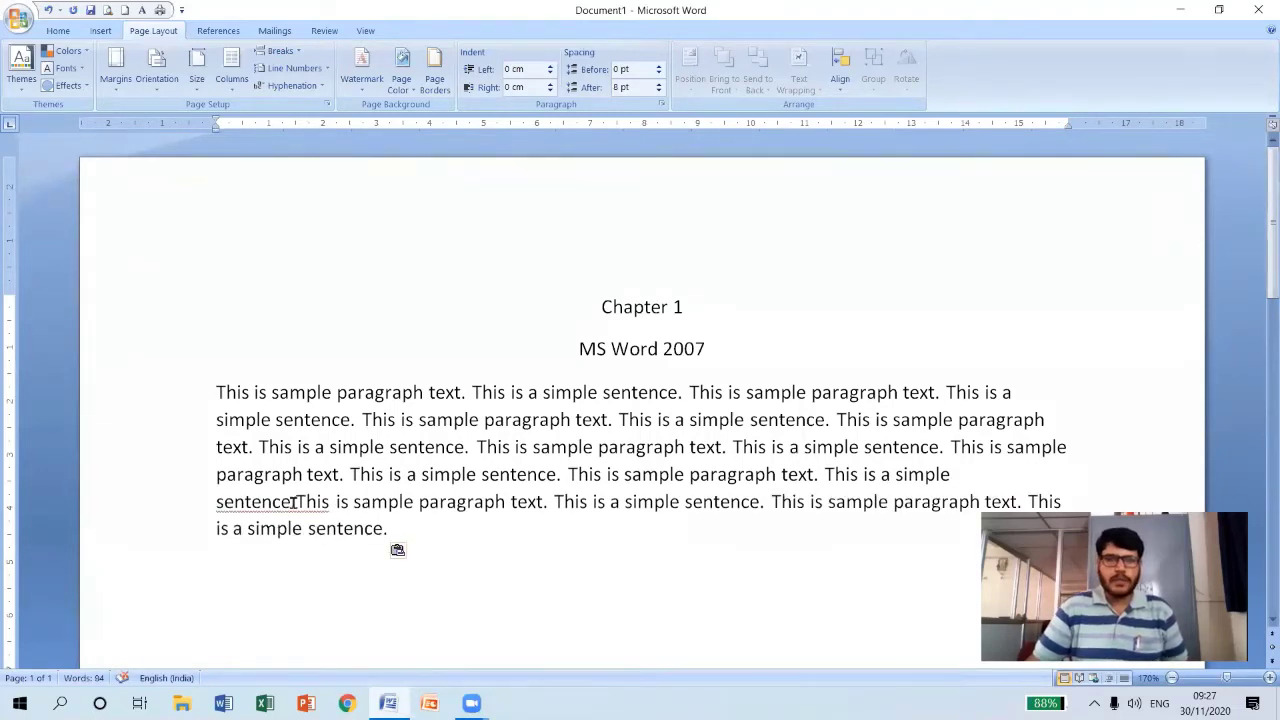
pyautogui.click(297, 501)
pyautogui.moveTo(377, 529); pyautogui.dragTo(189, 399)
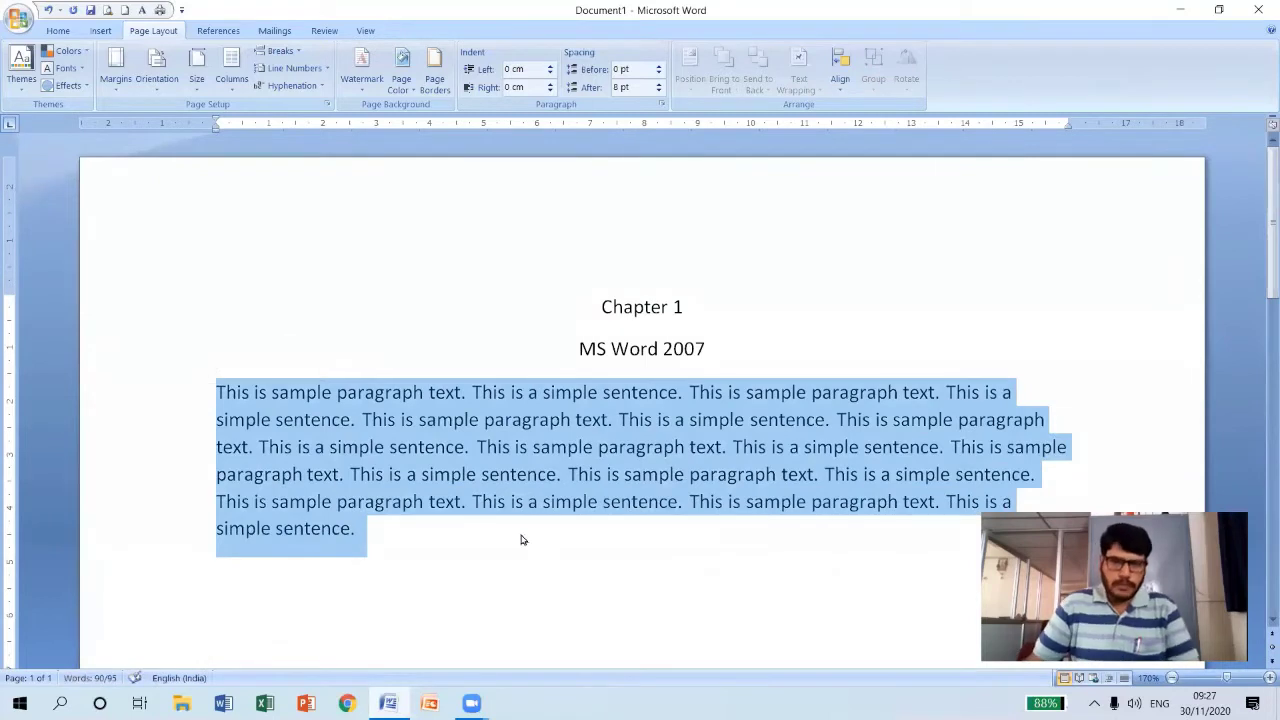
pyautogui.click(610, 563)
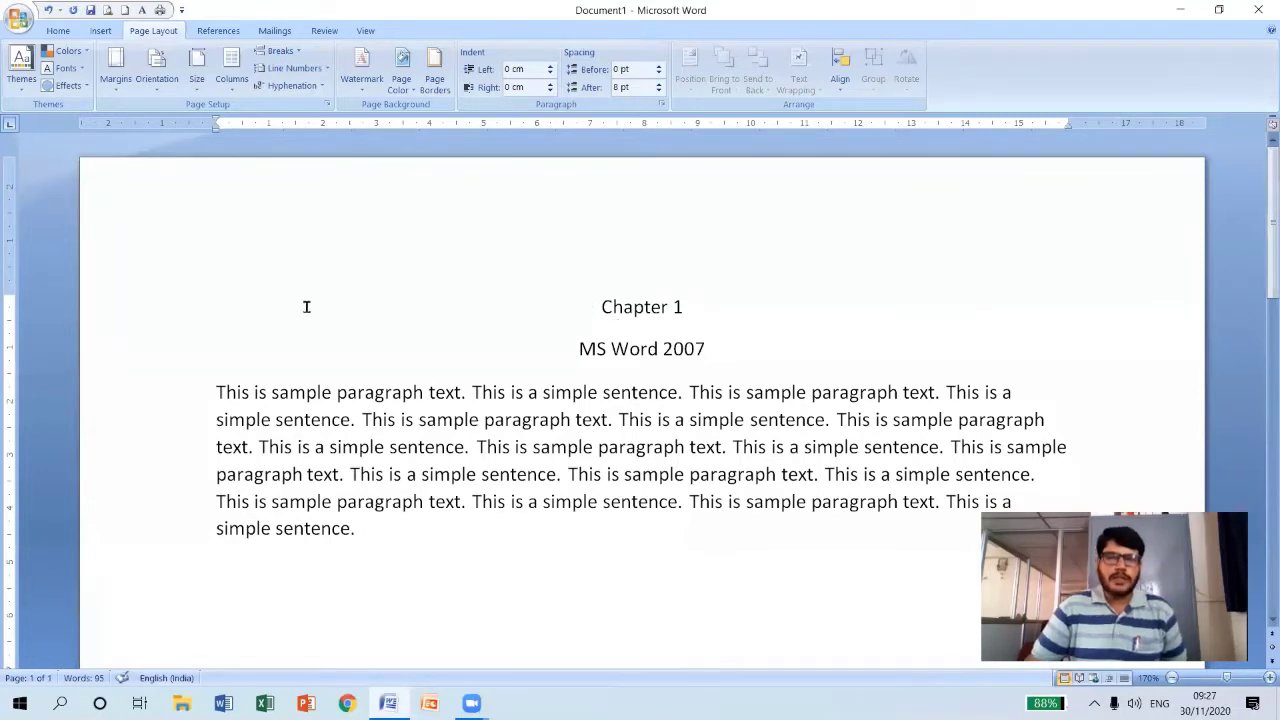
pyautogui.click(165, 307)
pyautogui.click(168, 348)
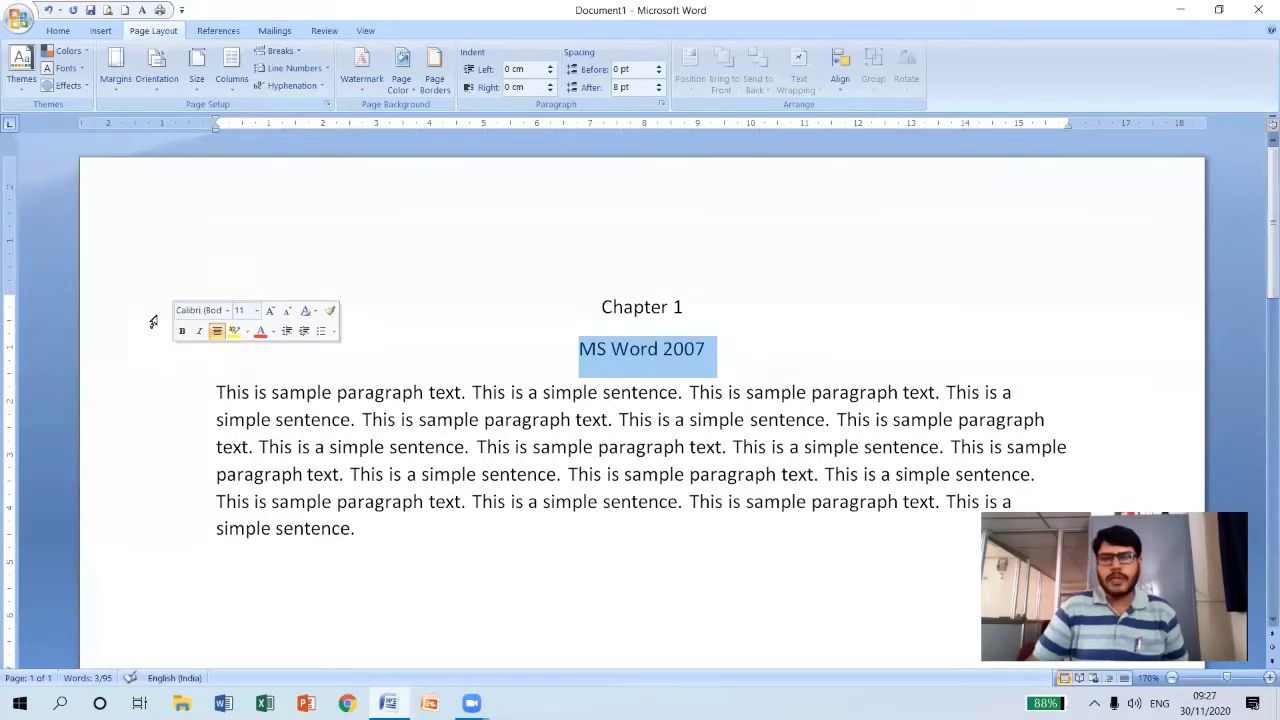
pyautogui.moveTo(154, 312); pyautogui.dragTo(177, 555)
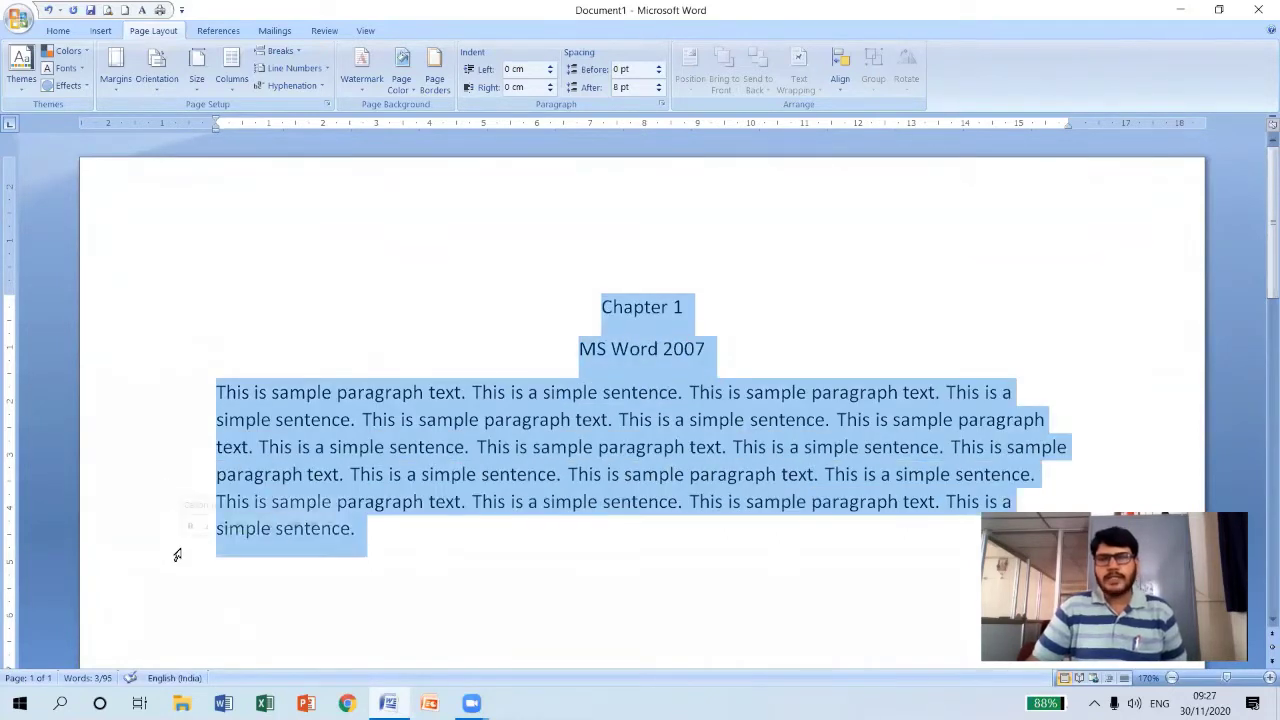
pyautogui.click(59, 33)
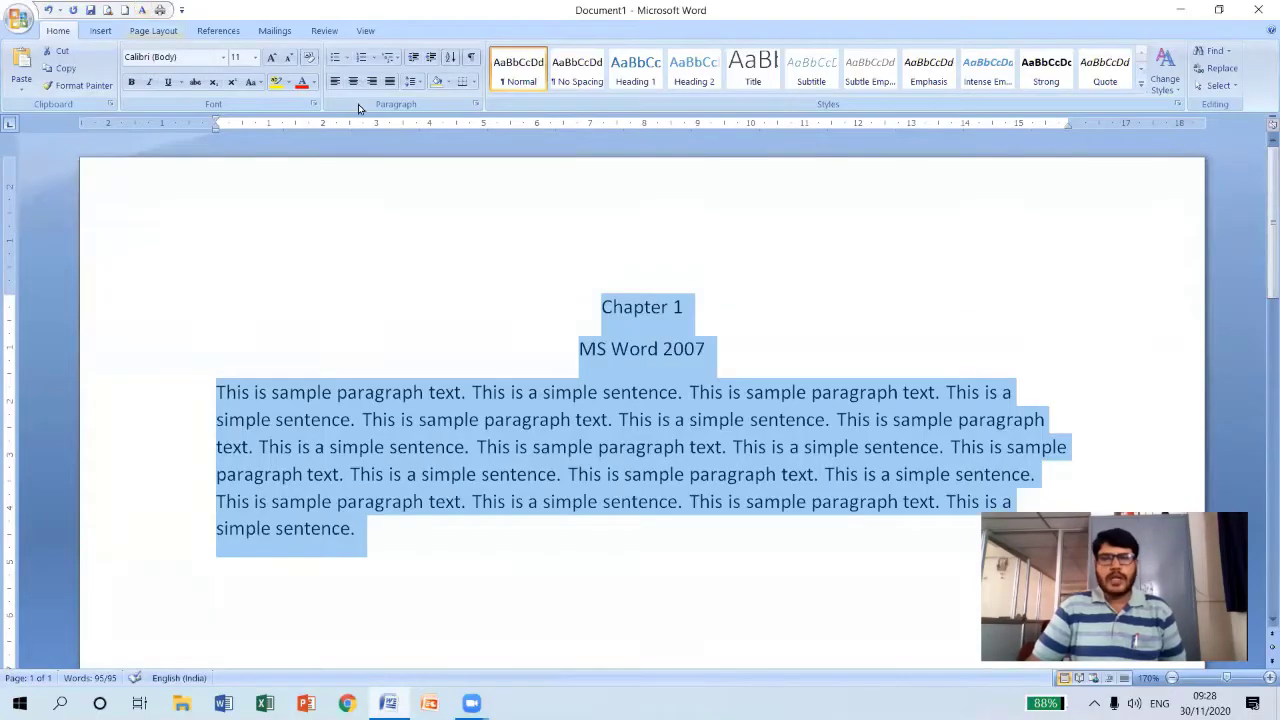
pyautogui.click(712, 348)
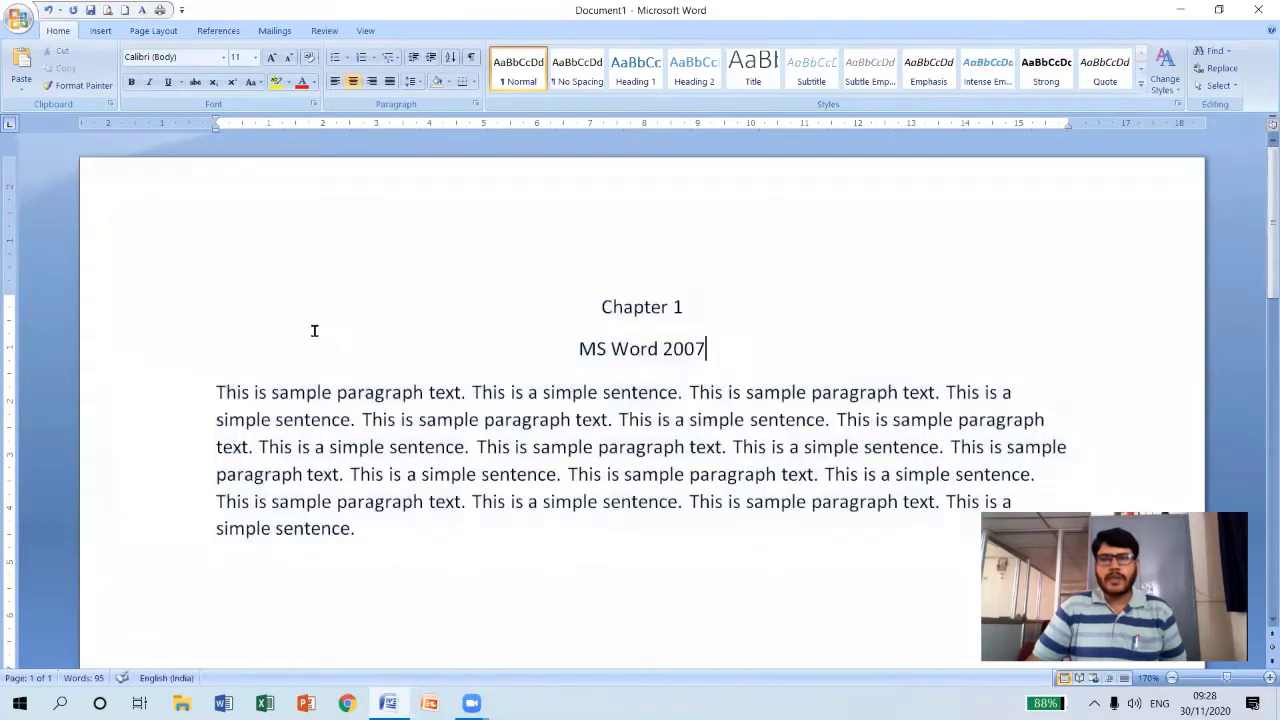
# Select the headings and body paragraph, and look over the available document themes without applying one.
pyautogui.click(160, 314)
pyautogui.moveTo(158, 318); pyautogui.dragTo(163, 530)
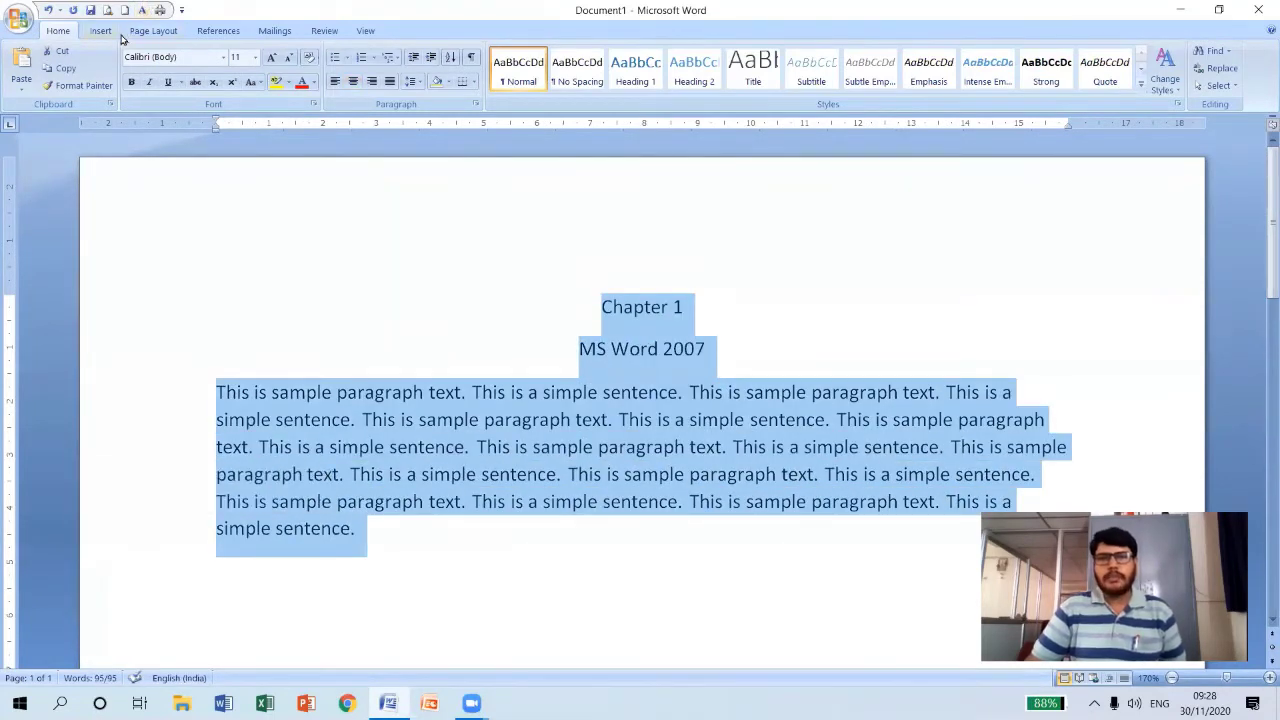
pyautogui.click(150, 31)
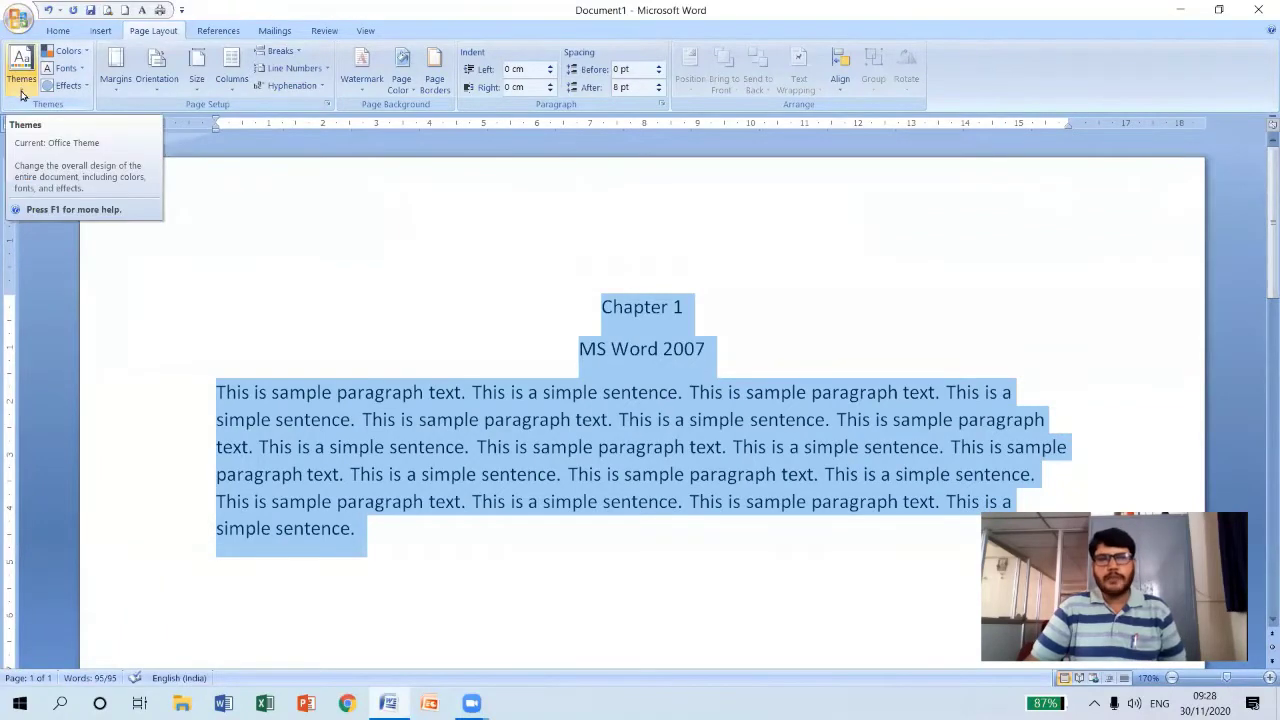
pyautogui.click(22, 90)
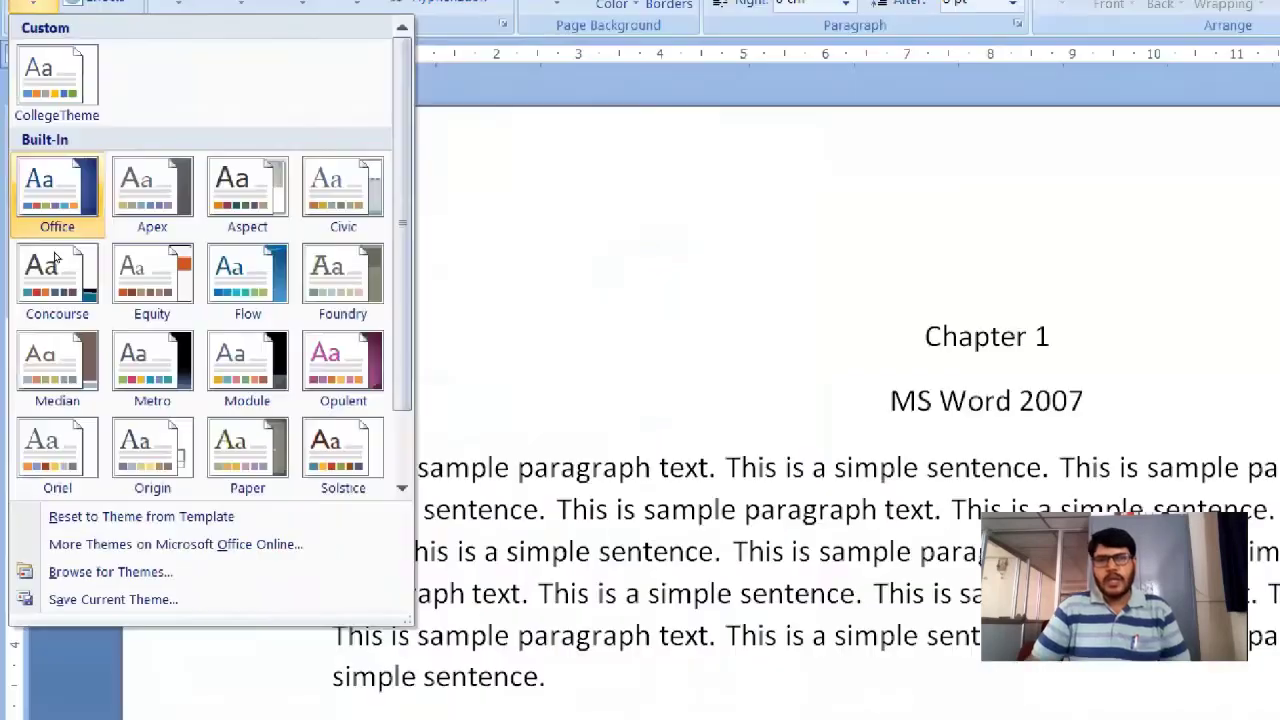
pyautogui.press('Escape')
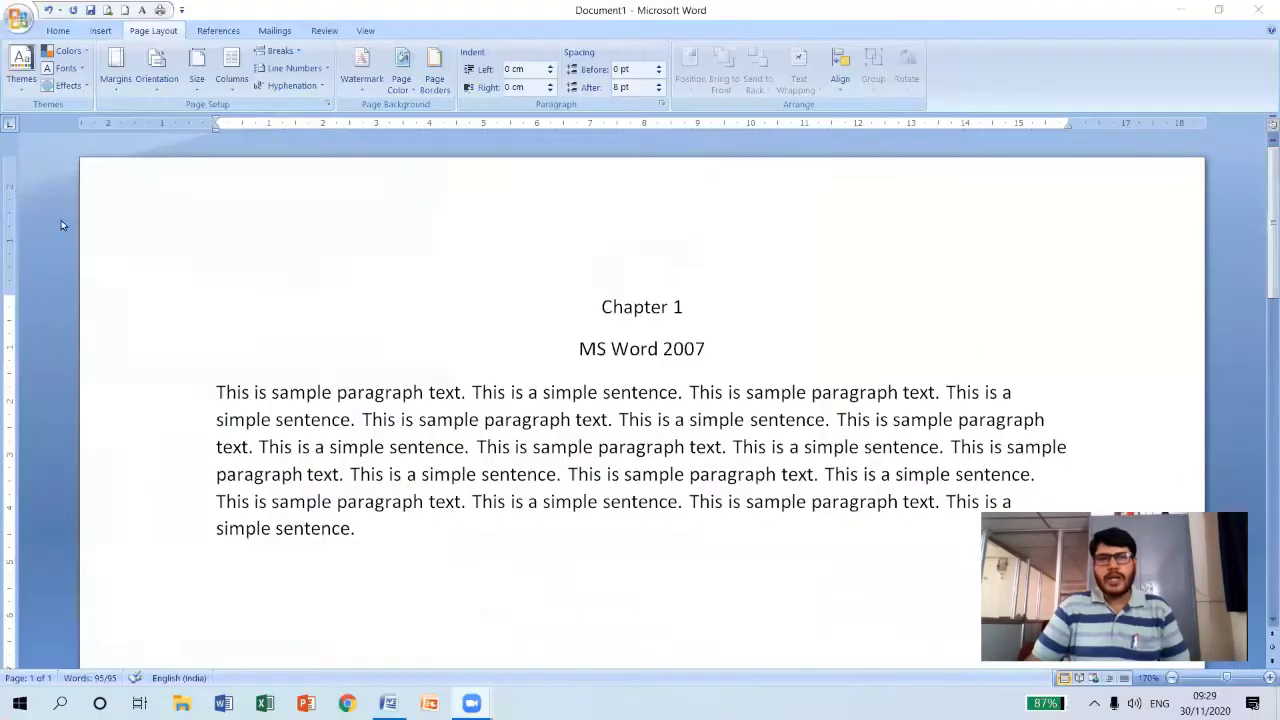
# Browse the built-in document themes and preview them, including Foundry, on the headings and paragraph without applying one.
pyautogui.hotkey('ctrl', 'a')
pyautogui.click(21, 80)
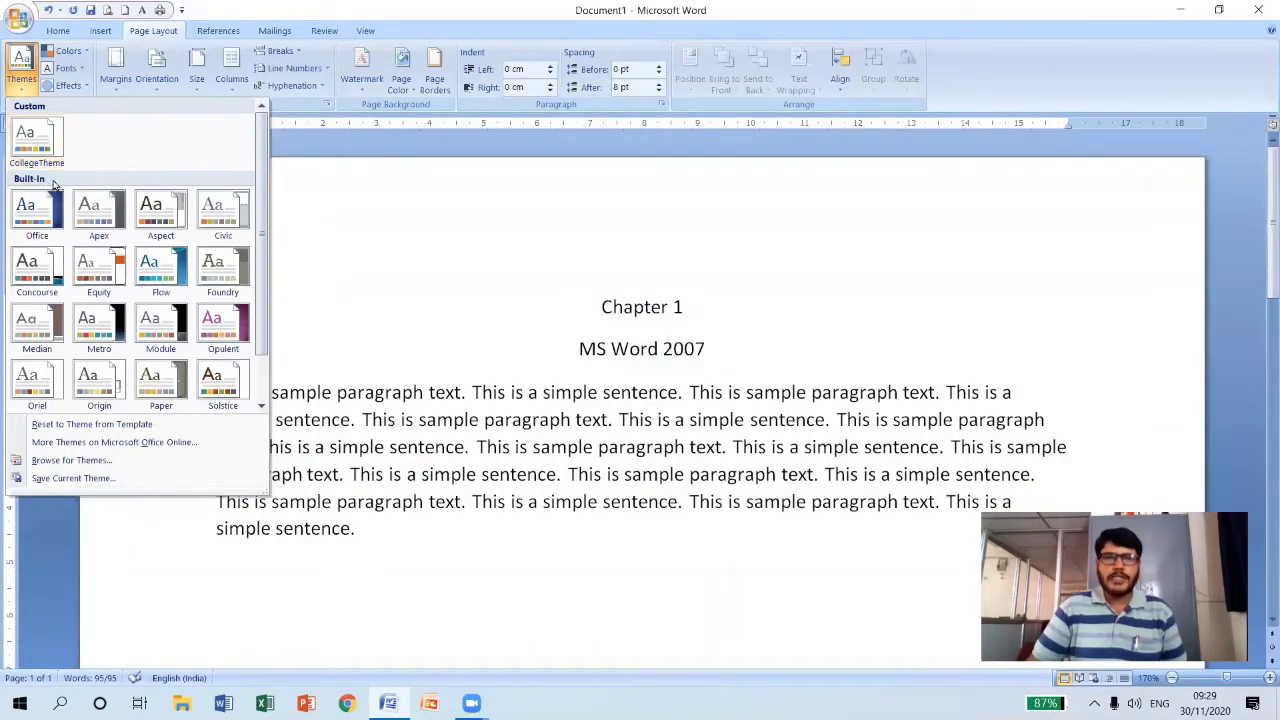
pyautogui.scroll(-1, 265, 310)
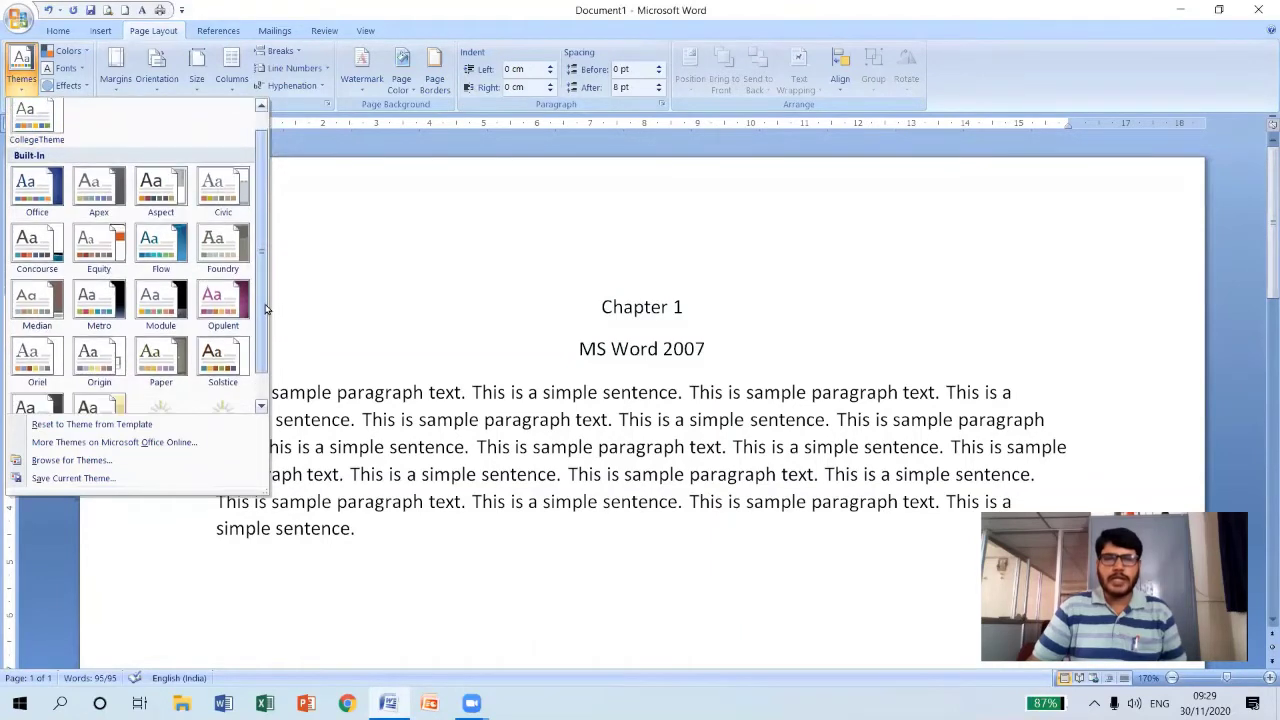
pyautogui.moveTo(265, 310); pyautogui.dragTo(265, 342)
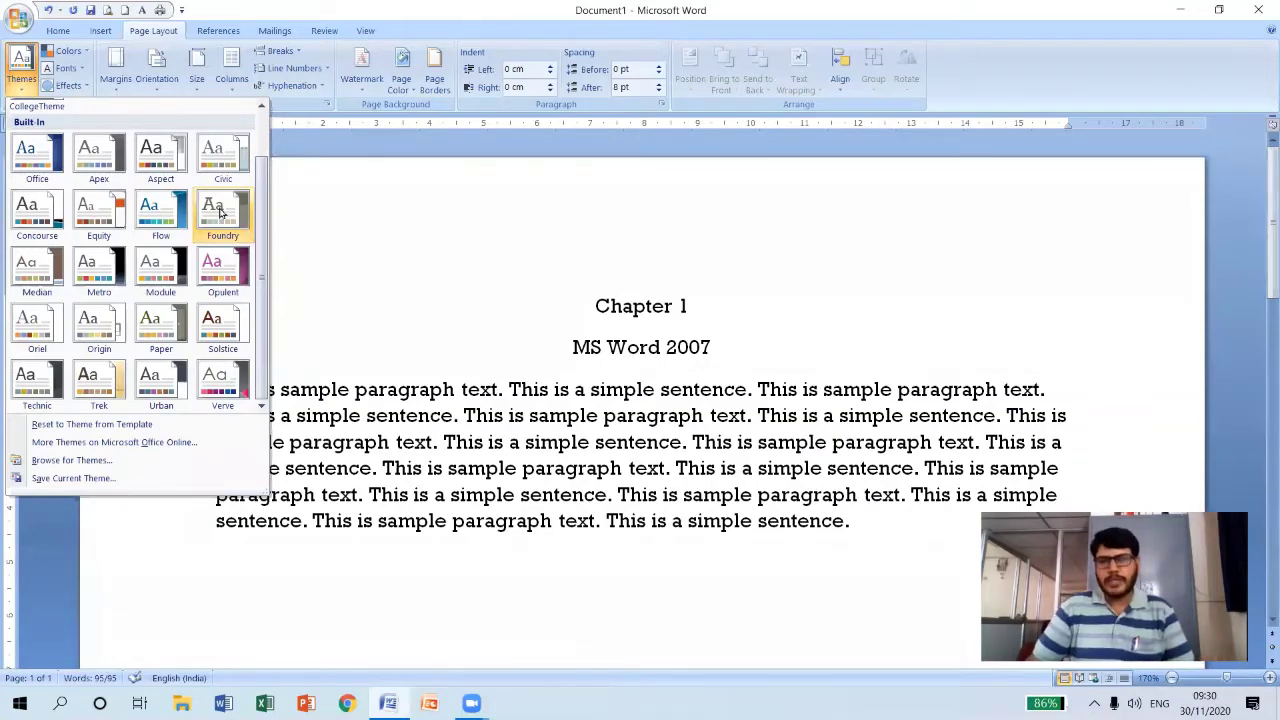
pyautogui.hotkey('ctrl', 'a')
pyautogui.press('Escape')
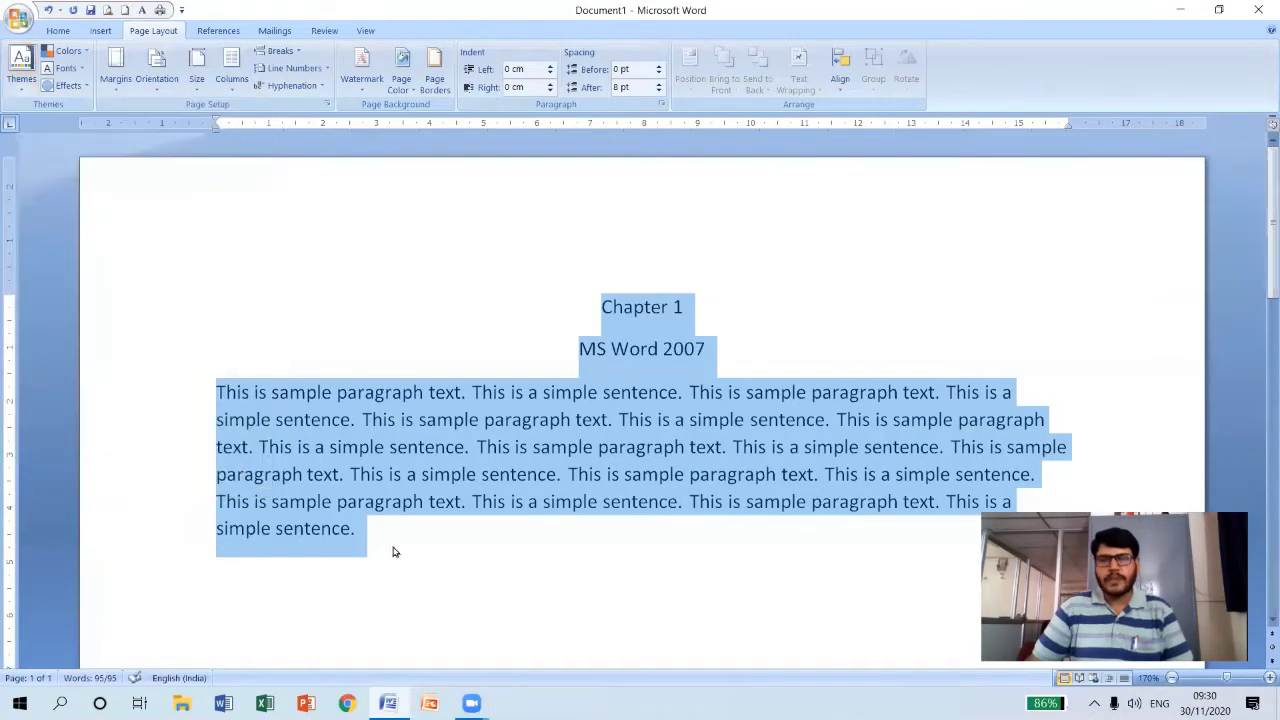
# Add a new line after the paragraph and draw a rectangle about 1.2 cm high and 3 cm wide below the text.
pyautogui.click(393, 552)
pyautogui.press('Return')
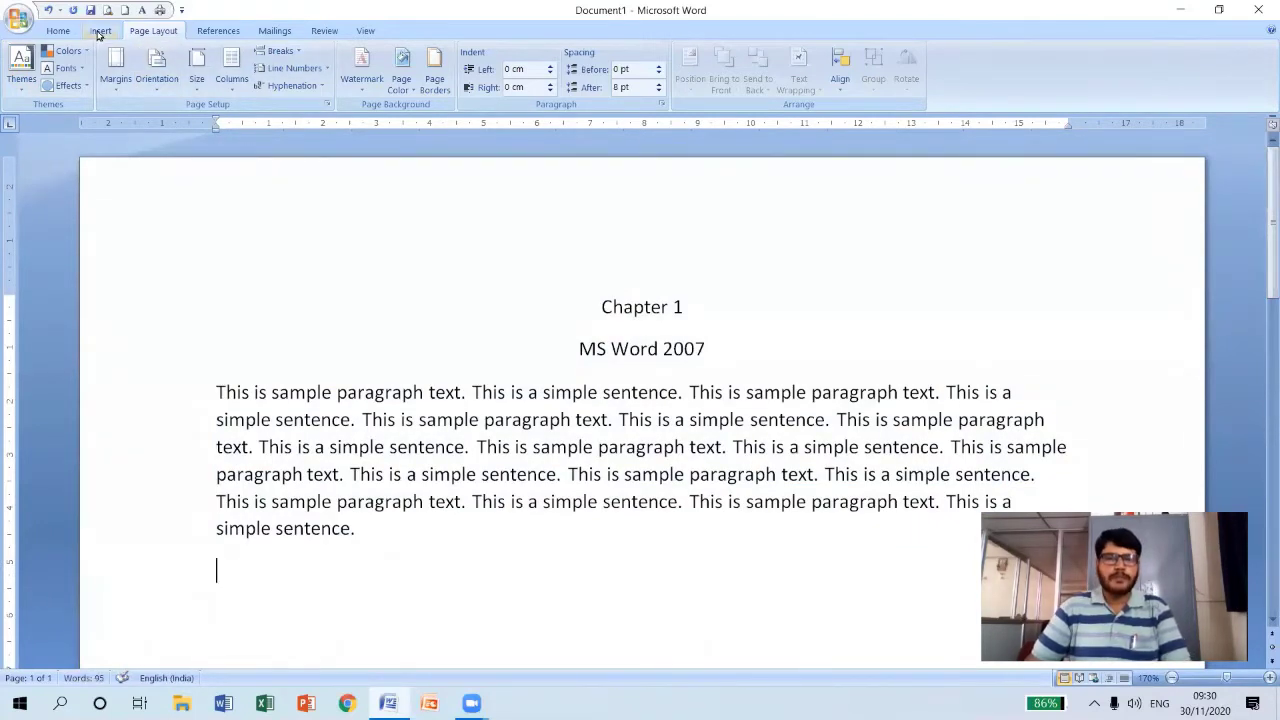
pyautogui.doubleClick(662, 566)
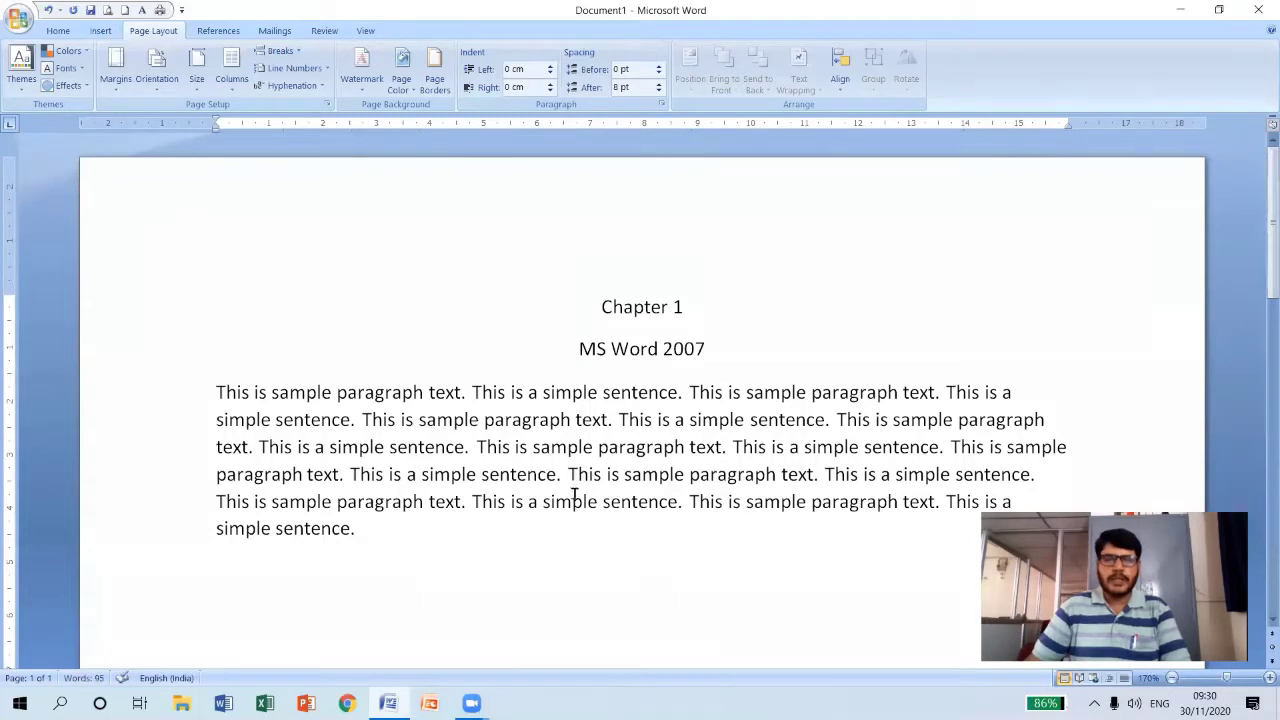
pyautogui.click(100, 31)
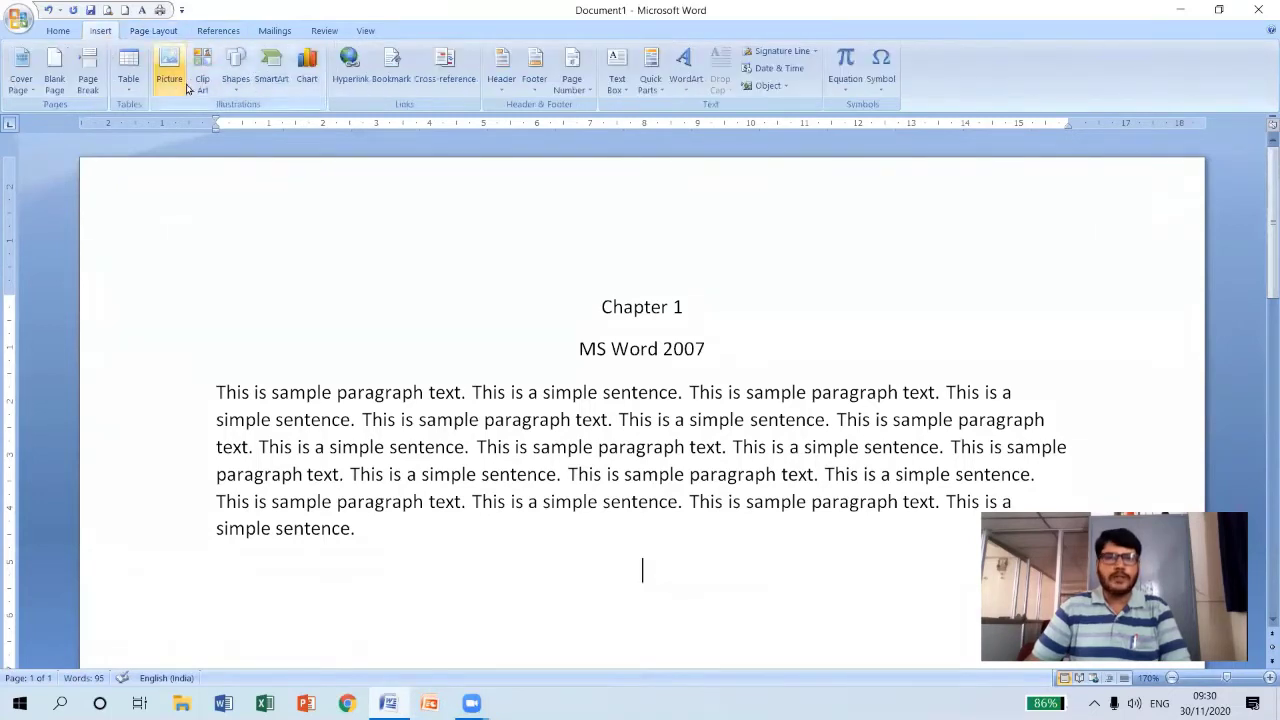
pyautogui.click(238, 84)
pyautogui.click(277, 122)
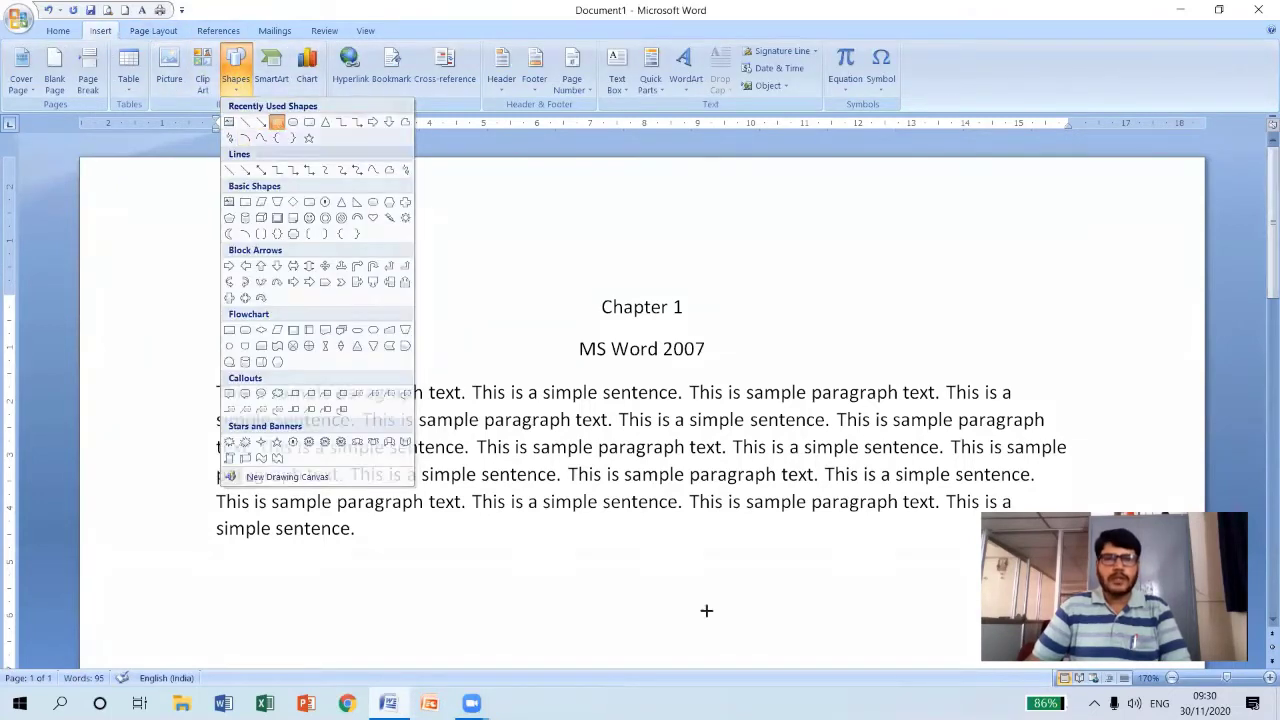
pyautogui.moveTo(605, 558)
pyautogui.mouseDown()
pyautogui.moveTo(740, 624)
pyautogui.moveTo(768, 623)
pyautogui.mouseUp()
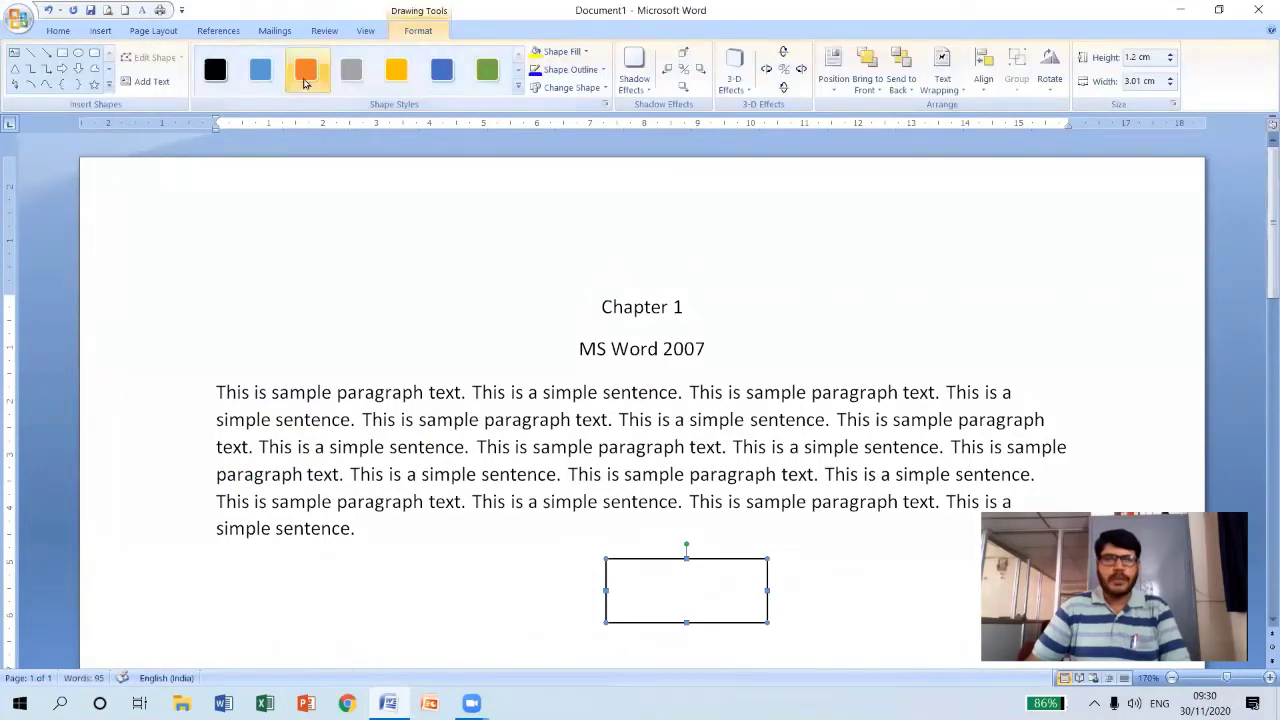
# Give the rectangle the orange shape style and remove its outline.
pyautogui.click(306, 69)
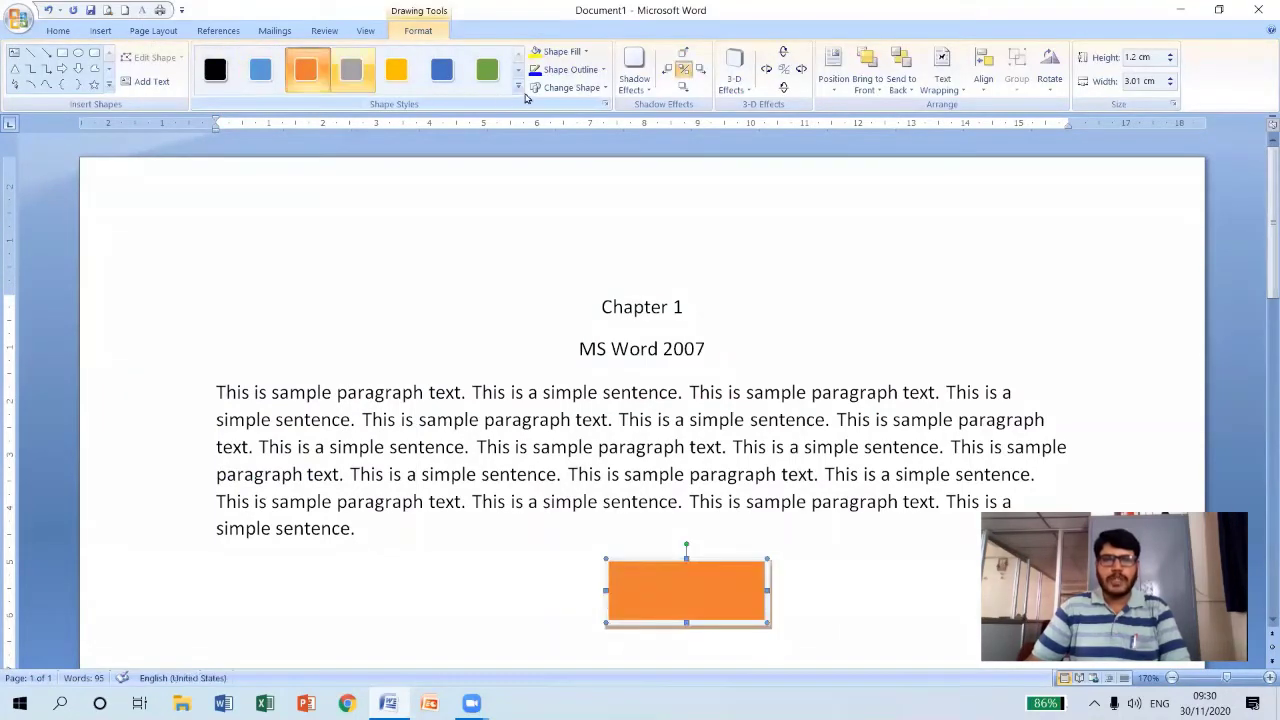
pyautogui.click(575, 69)
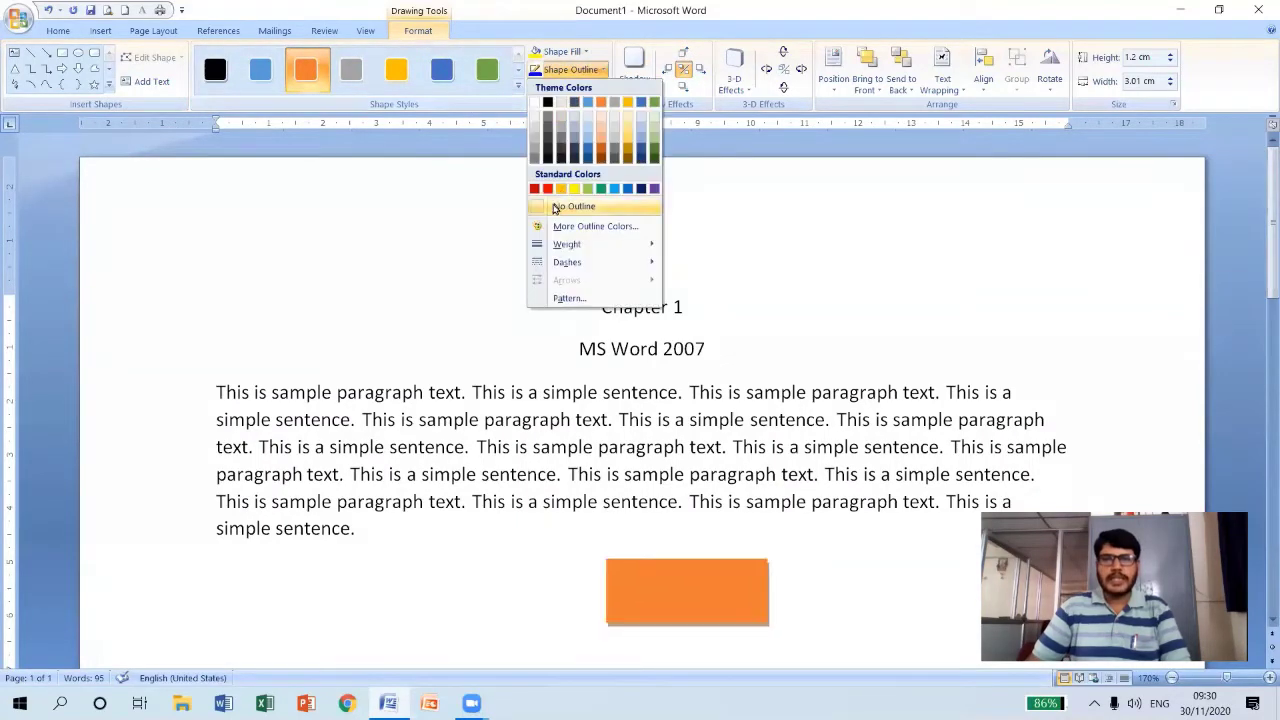
pyautogui.click(558, 206)
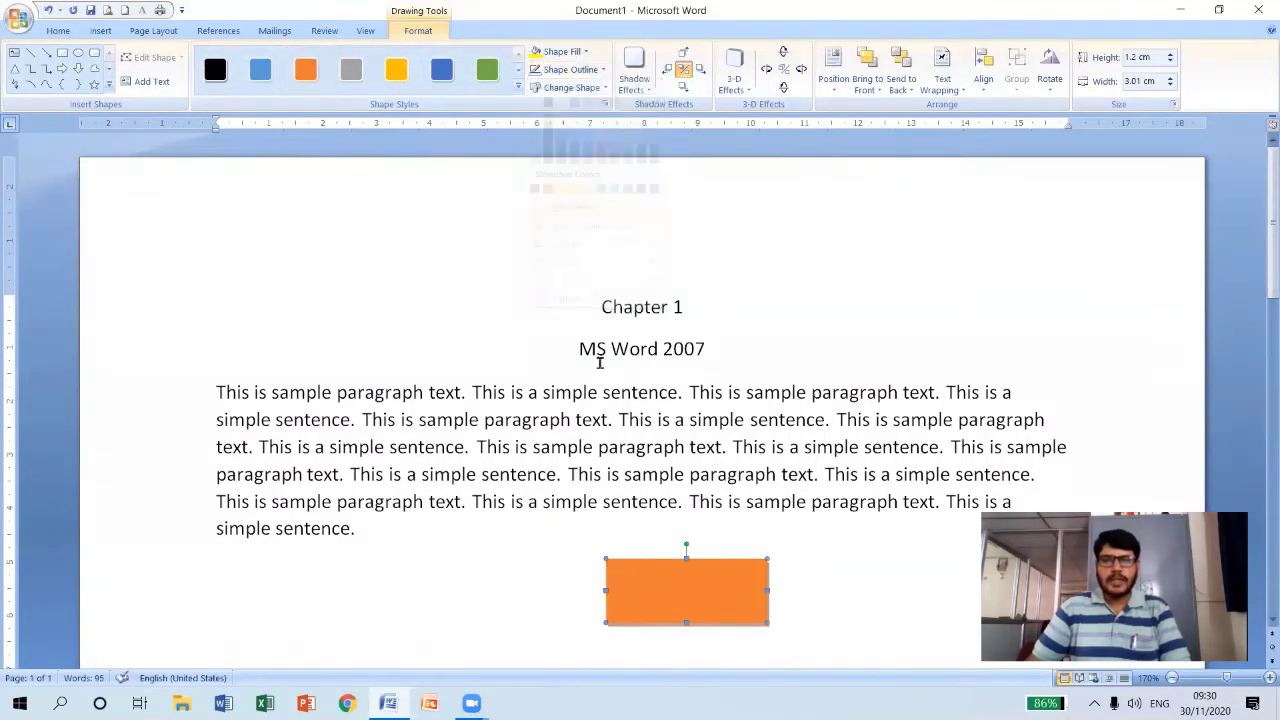
# Draw an ellipse about 2.3 cm high and 3 cm wide and move it so it overlaps the rectangle's upper right part.
pyautogui.click(78, 53)
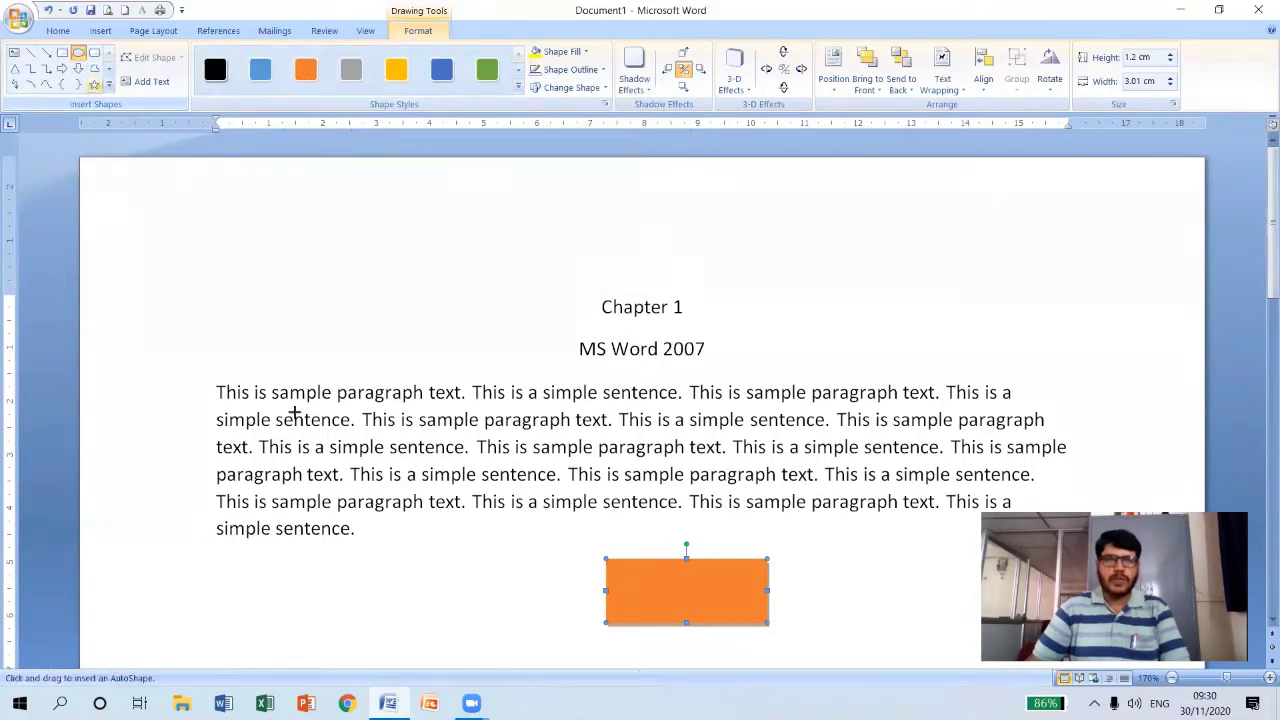
pyautogui.moveTo(540, 529); pyautogui.dragTo(700, 652)
pyautogui.moveTo(617, 594); pyautogui.dragTo(764, 520)
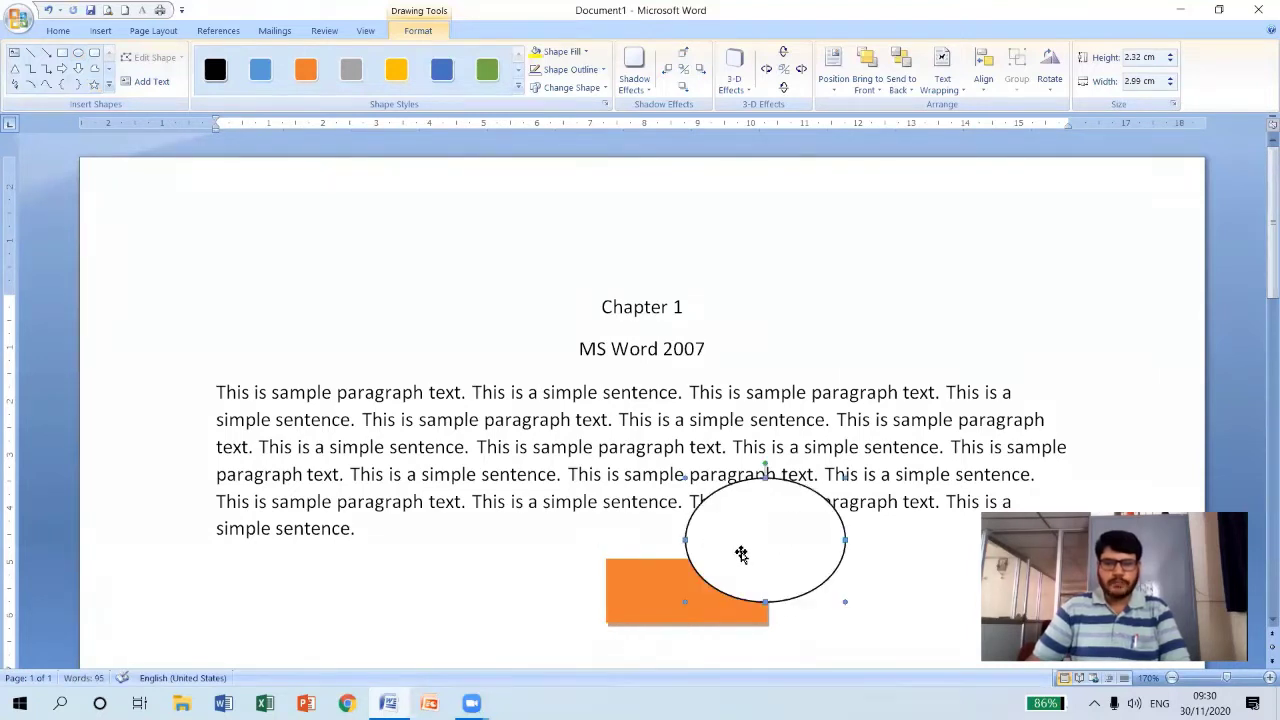
# Give the ellipse the yellow shape style without an outline and shift it slightly down over the rectangle.
pyautogui.click(397, 70)
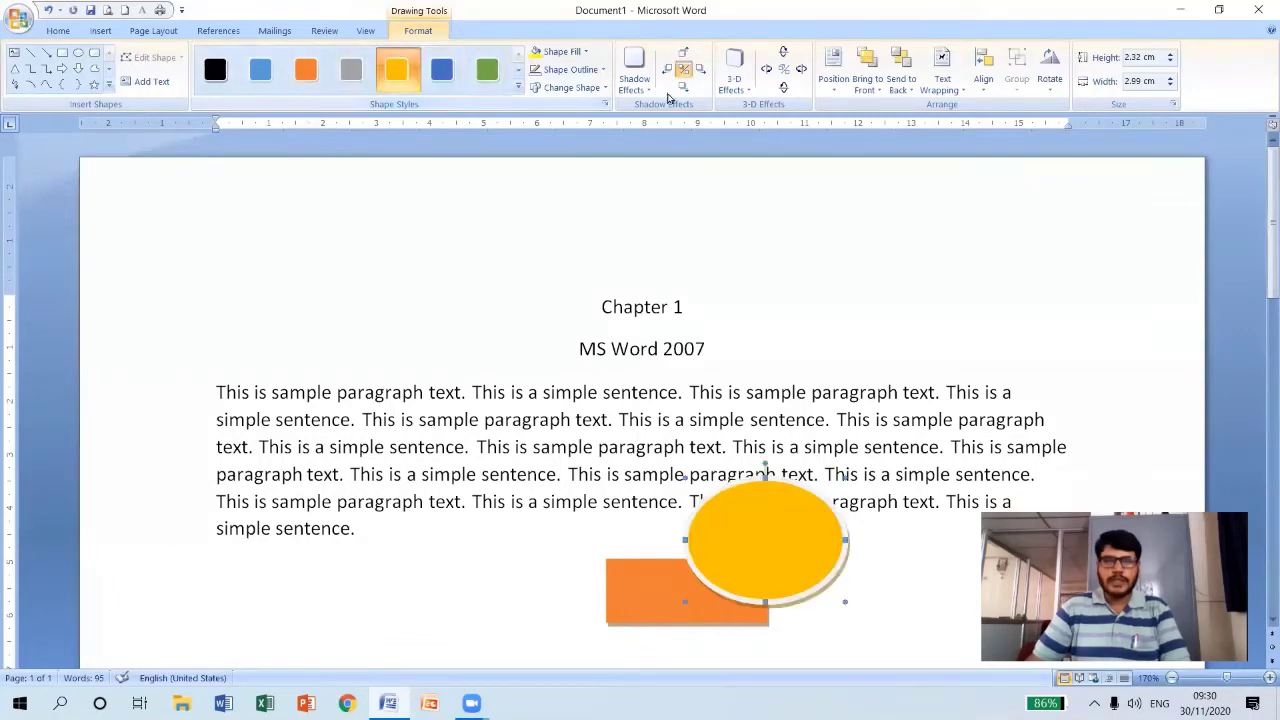
pyautogui.click(603, 75)
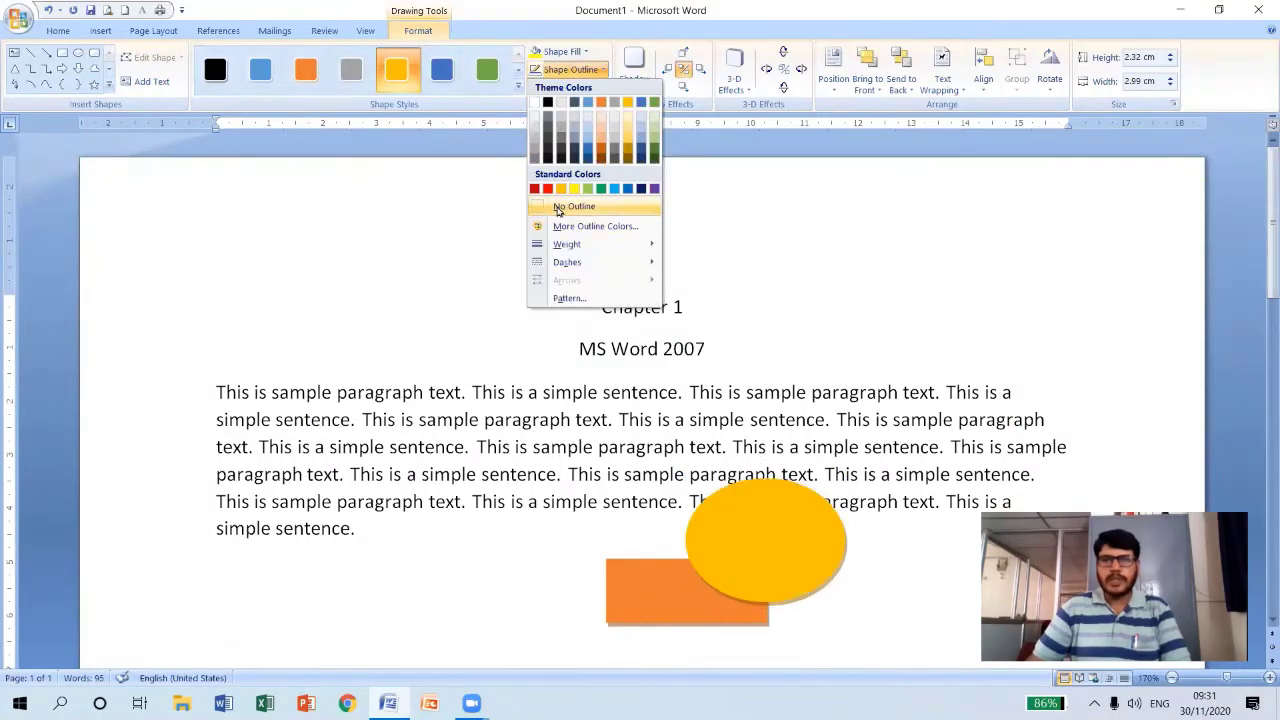
pyautogui.click(556, 205)
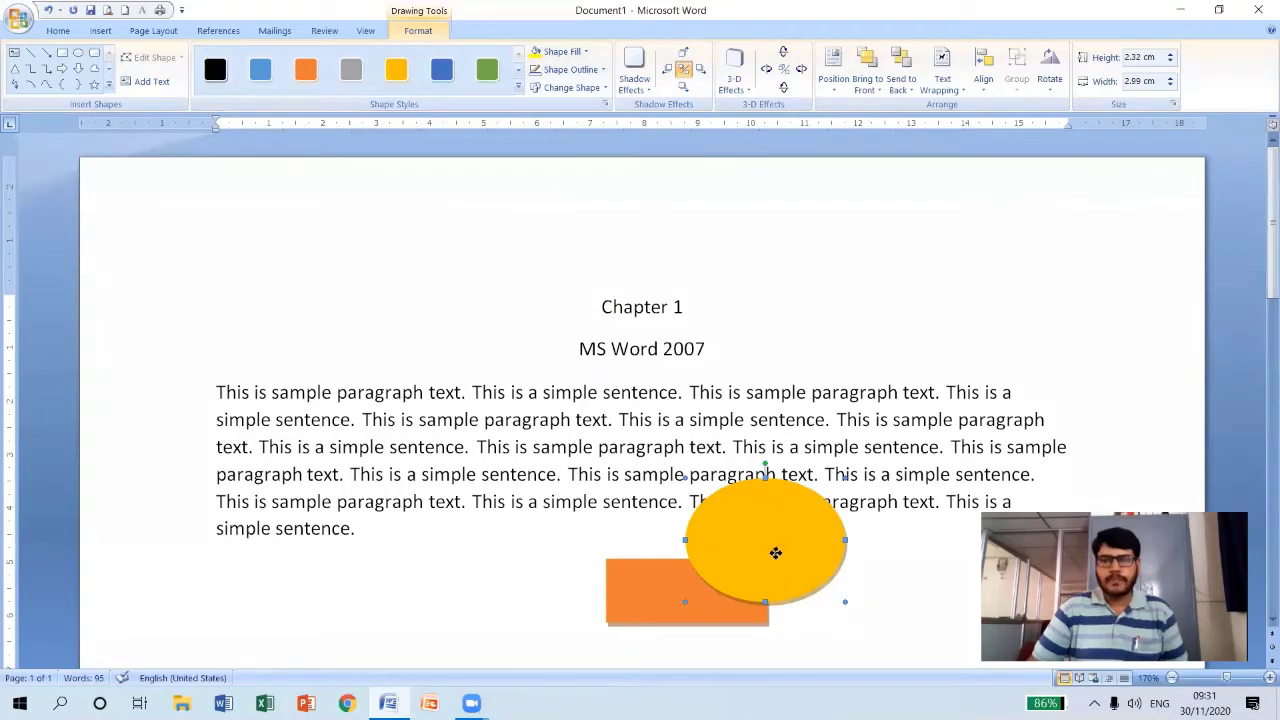
pyautogui.moveTo(774, 551); pyautogui.dragTo(766, 566)
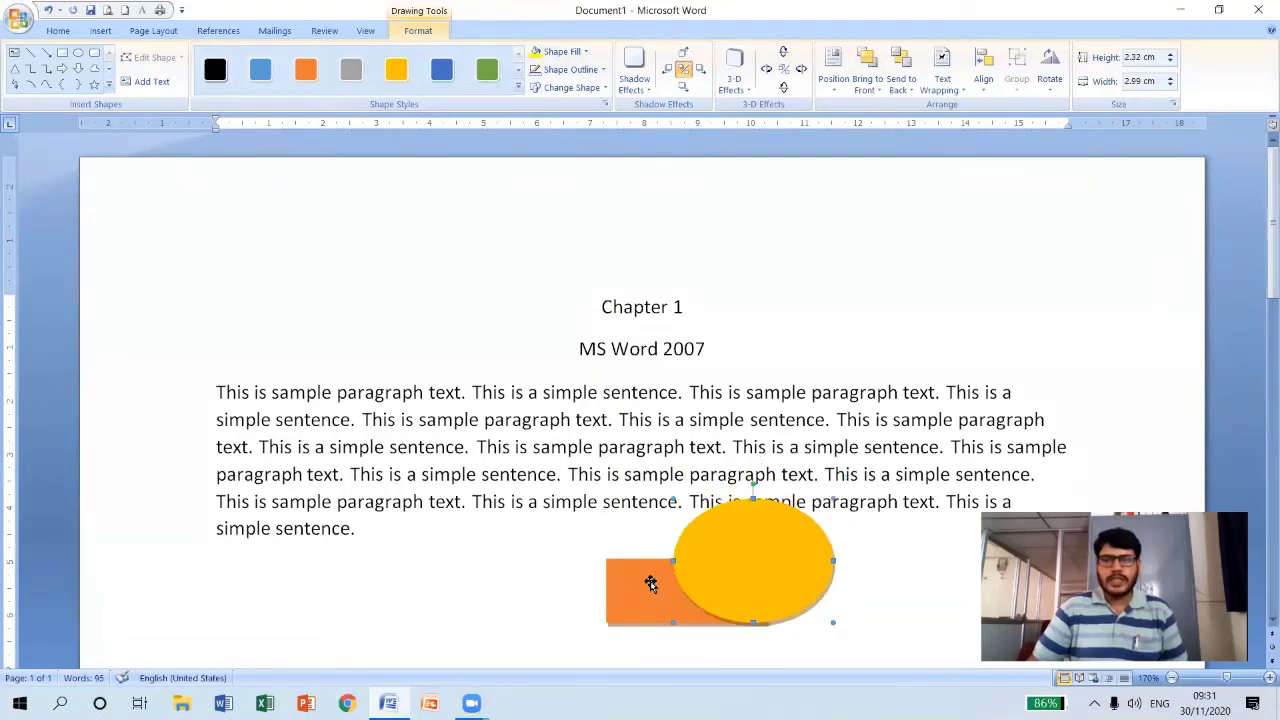
pyautogui.click(297, 602)
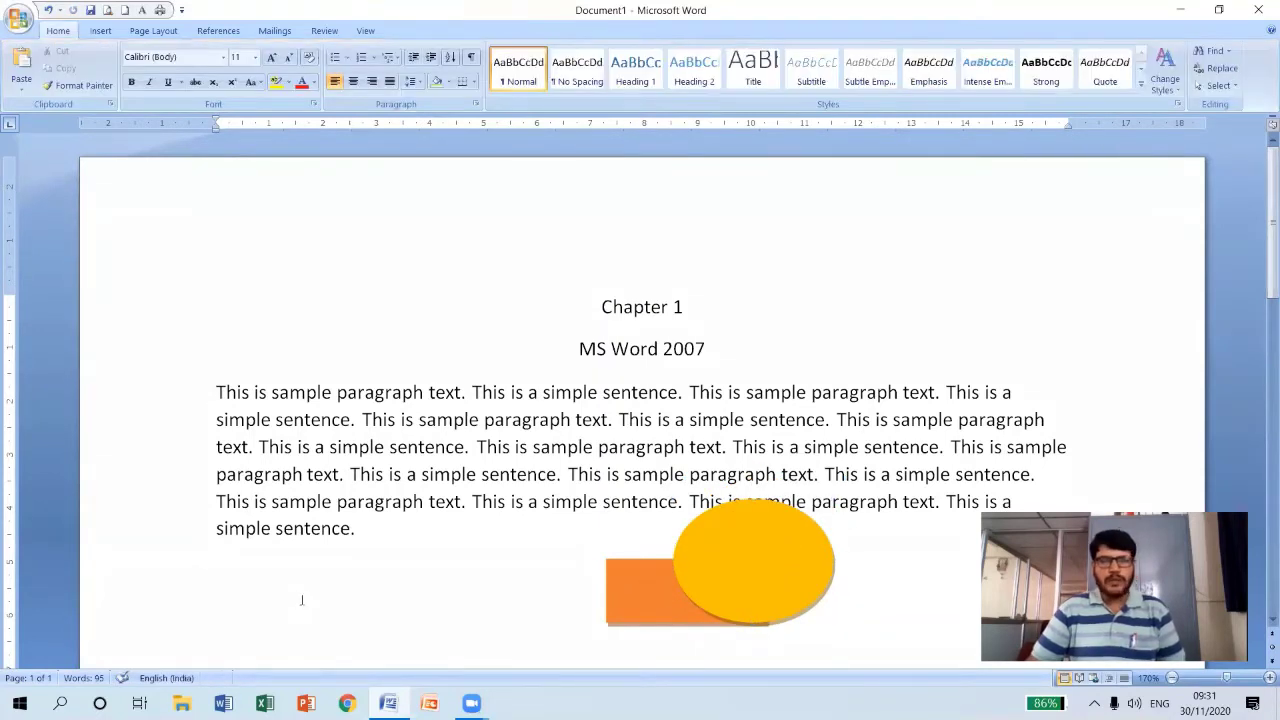
# Select the whole document and apply the built-in Module theme.
pyautogui.hotkey('ctrl', 'a')
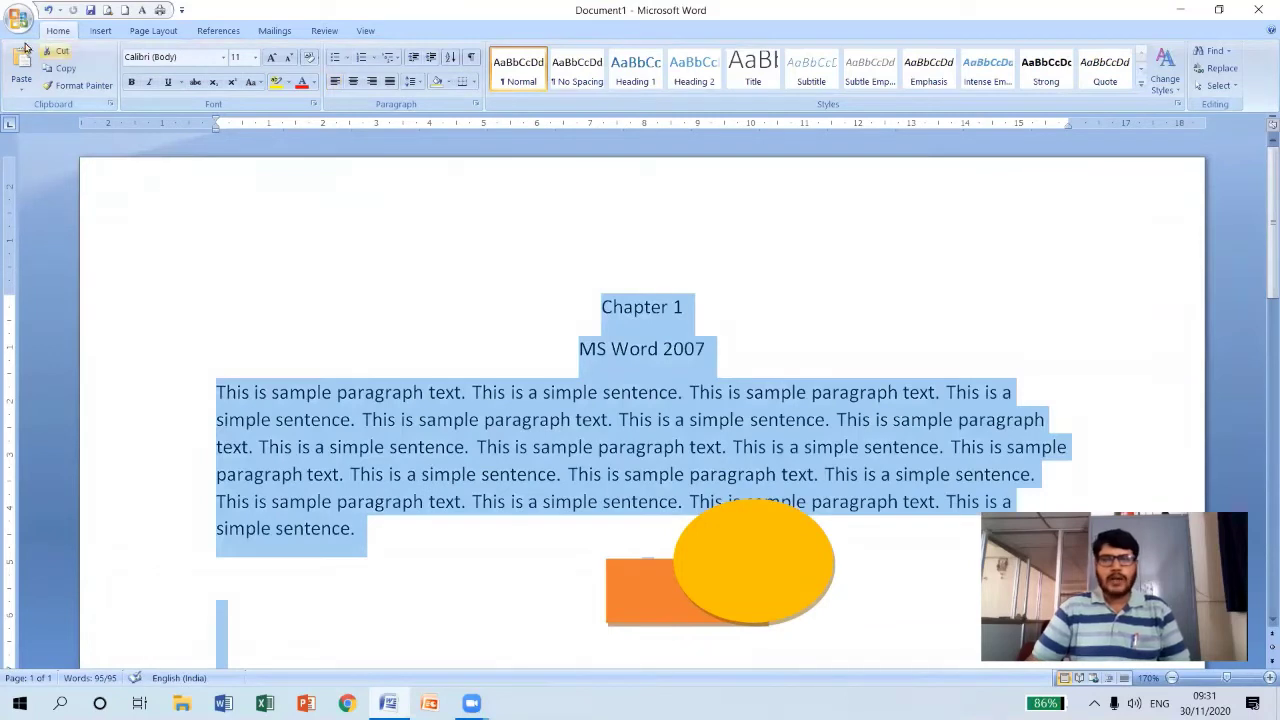
pyautogui.click(146, 32)
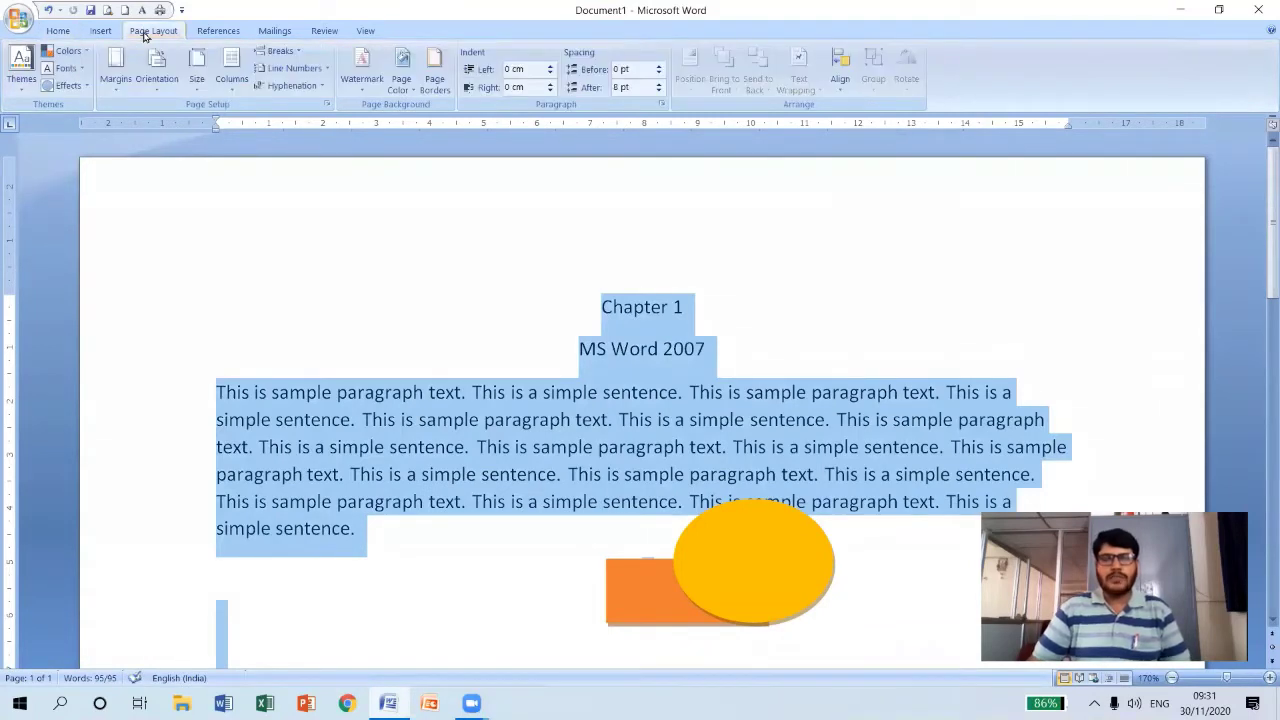
pyautogui.click(22, 90)
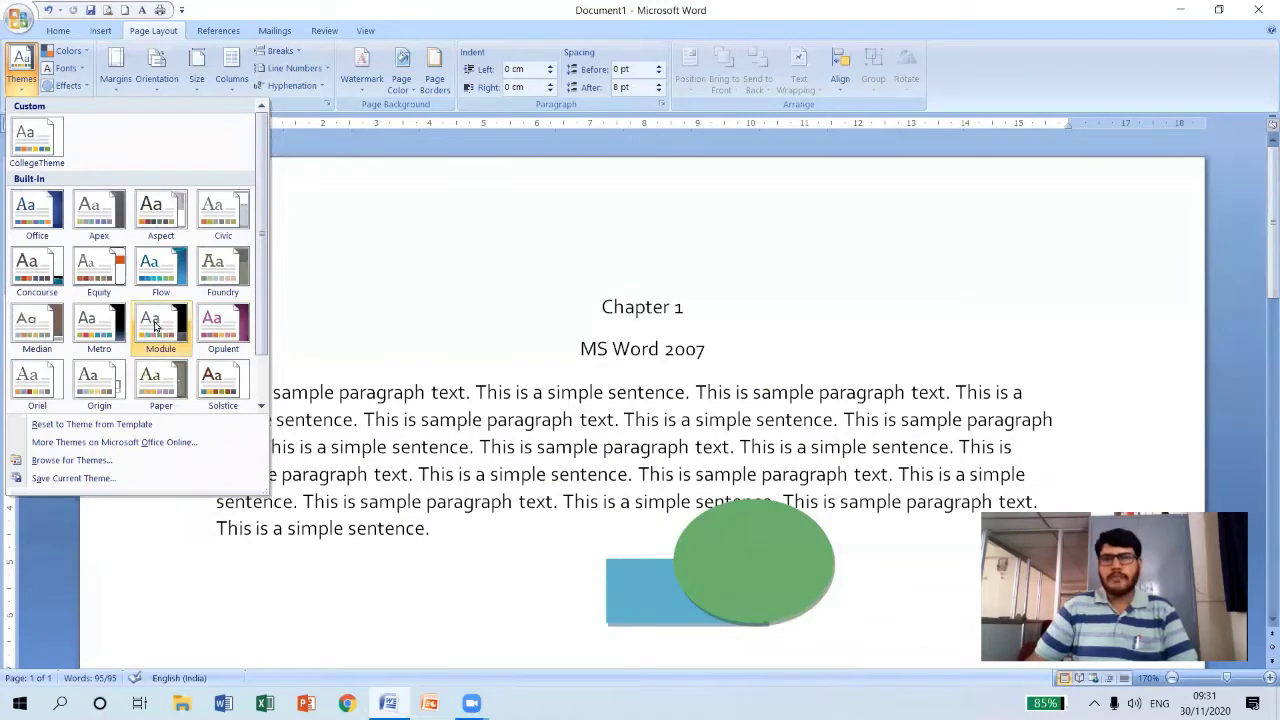
pyautogui.click(158, 326)
pyautogui.hotkey('ctrl', 'a')
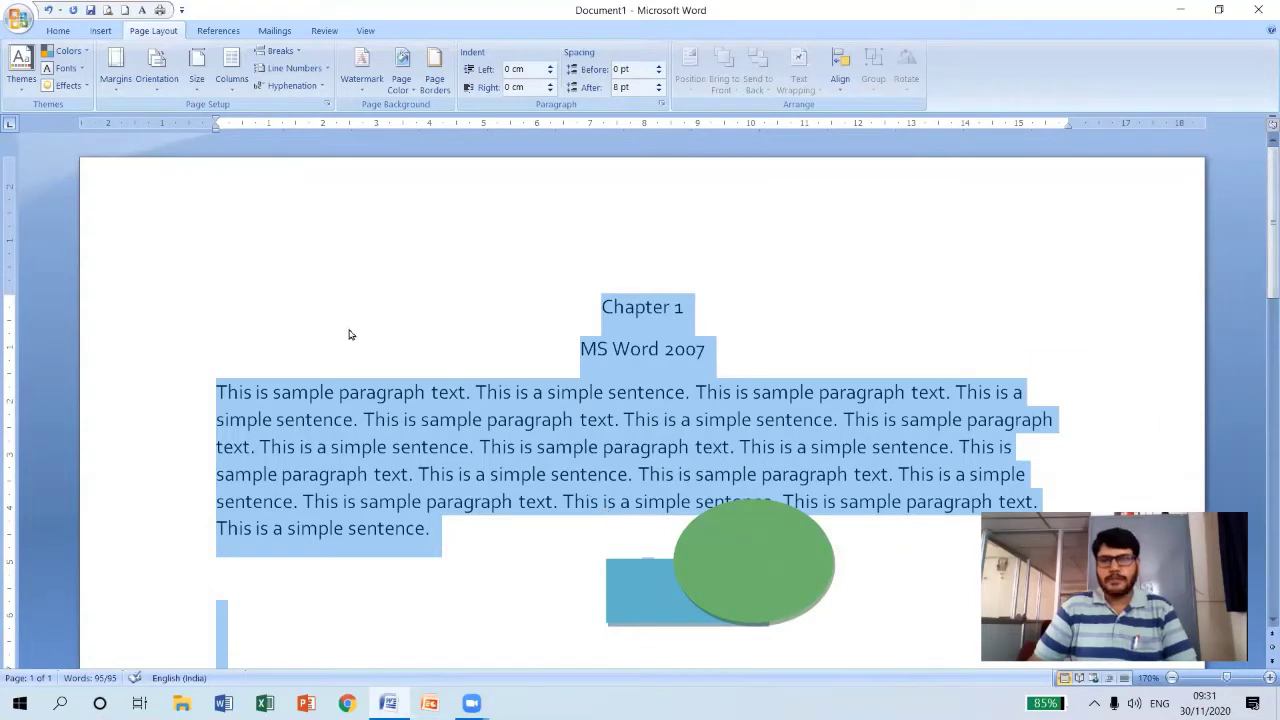
# Apply the Heading 1 style to "Chapter 1" and the Subtitle style to "MS Word 2007".
pyautogui.click(209, 306)
pyautogui.click(157, 311)
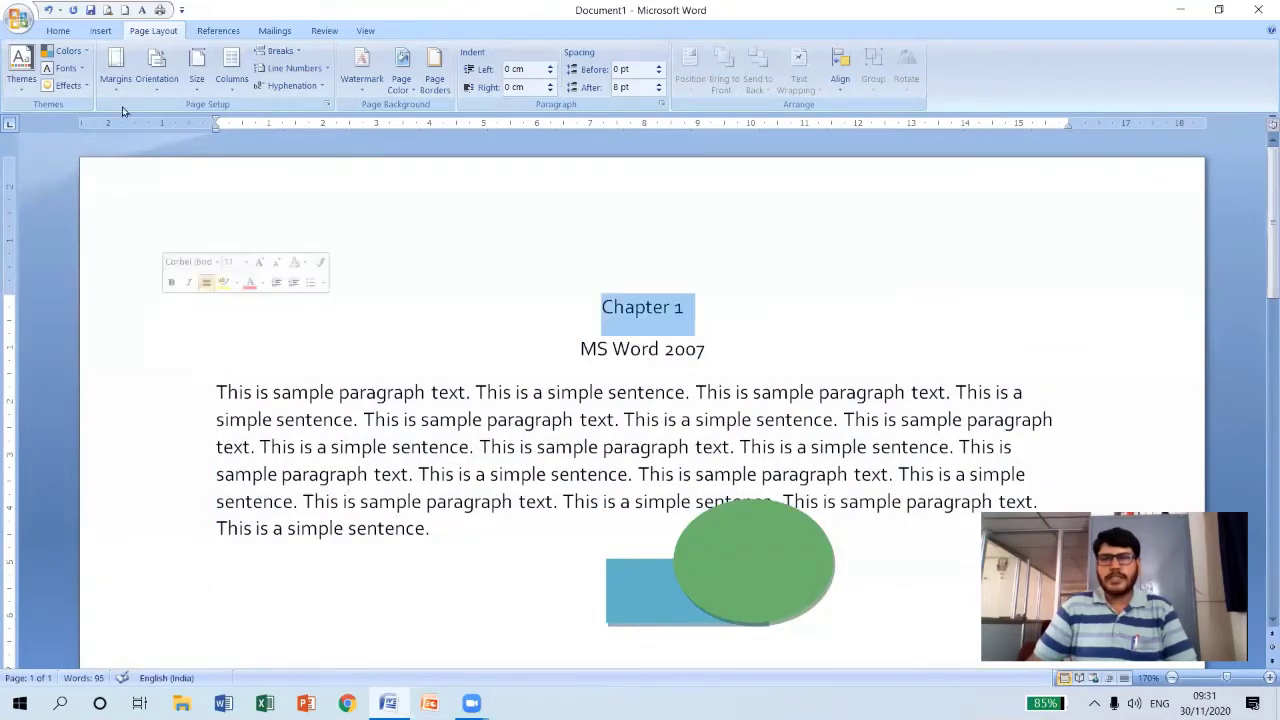
pyautogui.click(55, 31)
pyautogui.click(636, 70)
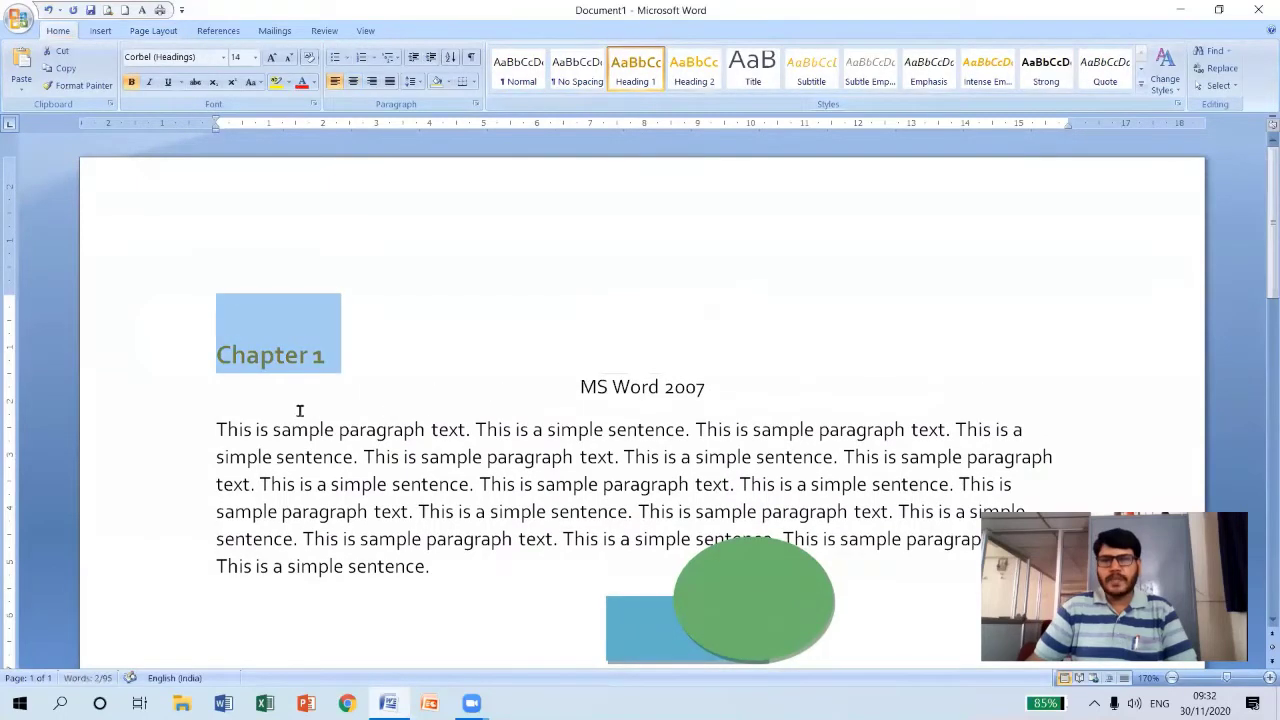
pyautogui.click(164, 398)
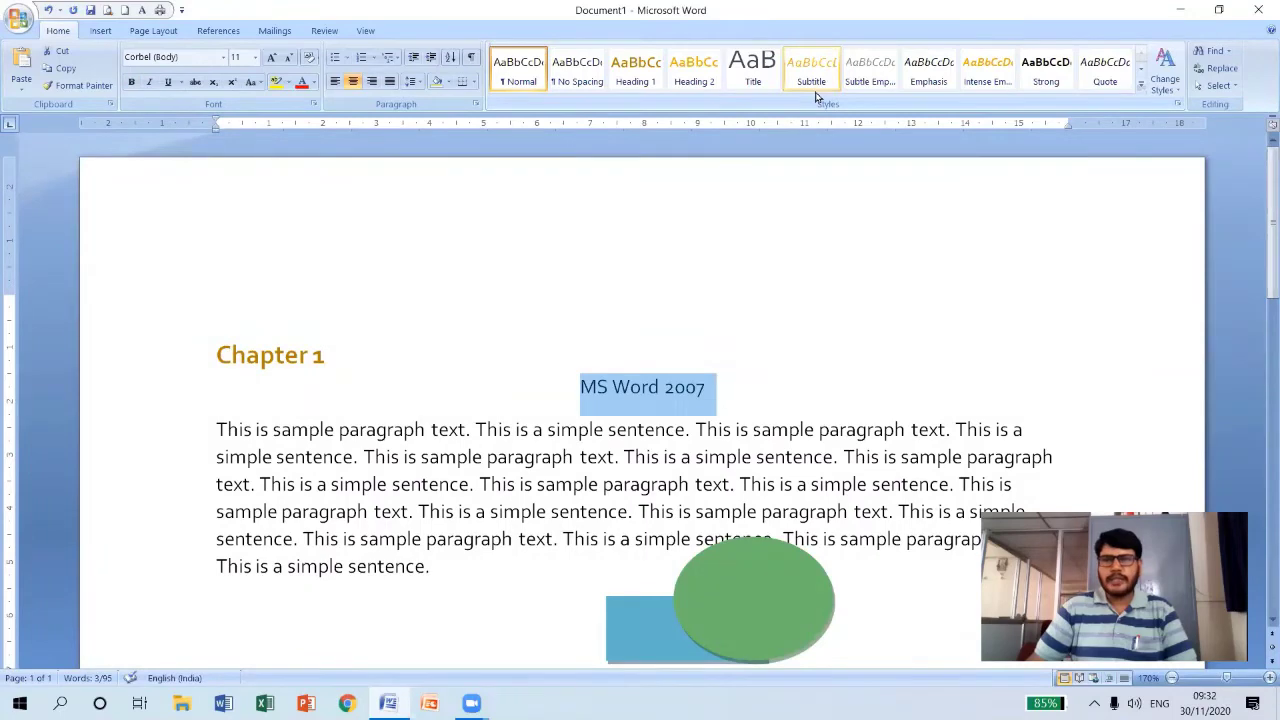
pyautogui.click(814, 94)
pyautogui.click(396, 487)
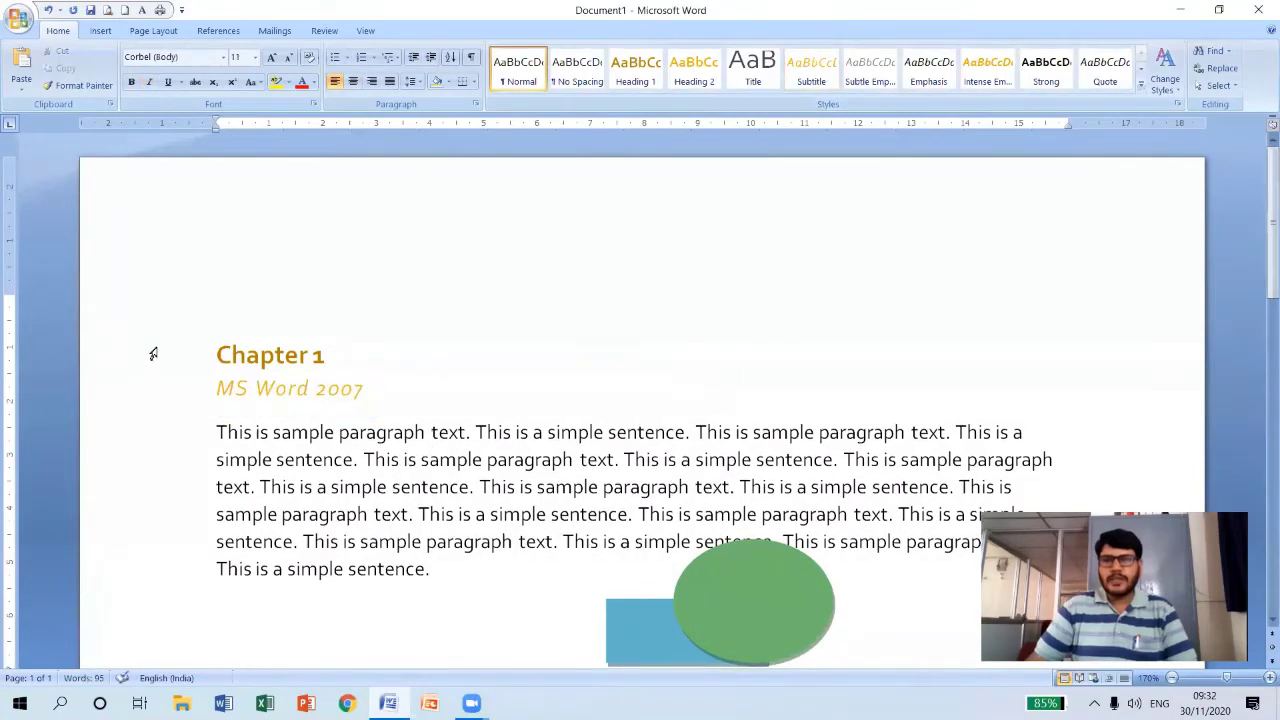
# Select all the content and apply the built-in Foundry theme to the document.
pyautogui.moveTo(154, 354); pyautogui.dragTo(190, 655)
pyautogui.scroll(7, 240, 397)
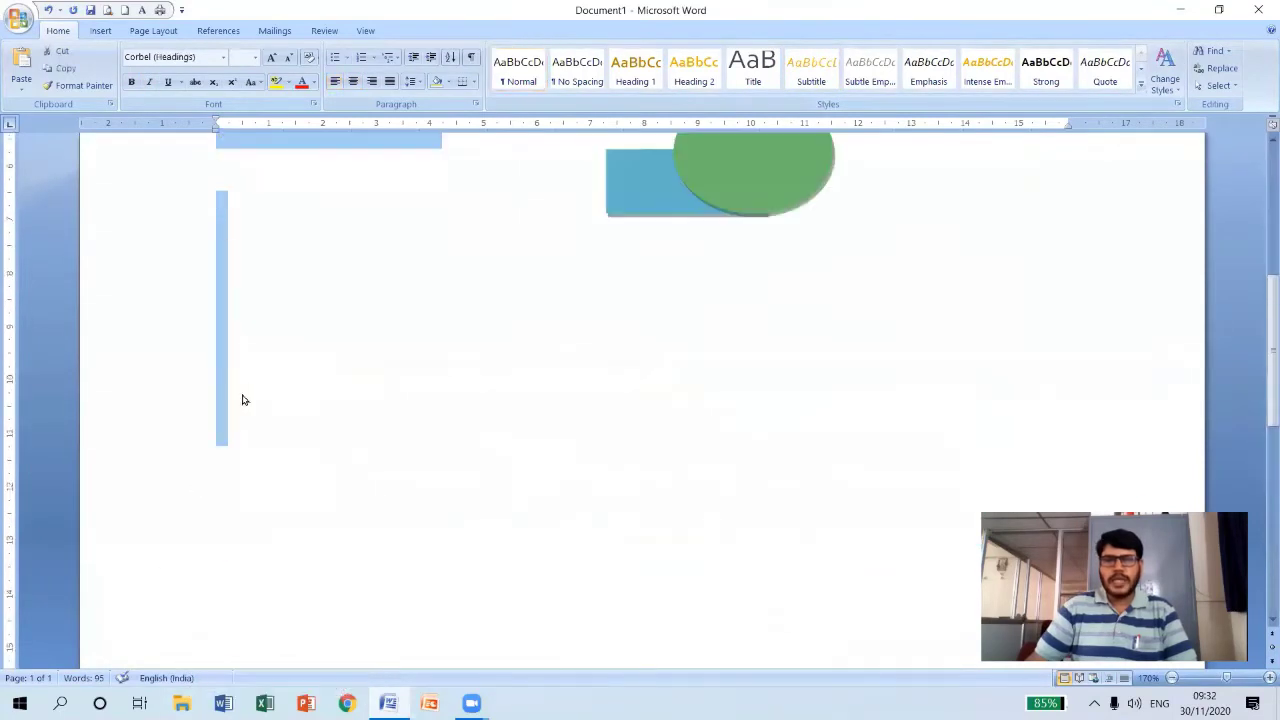
pyautogui.click(153, 31)
pyautogui.click(21, 85)
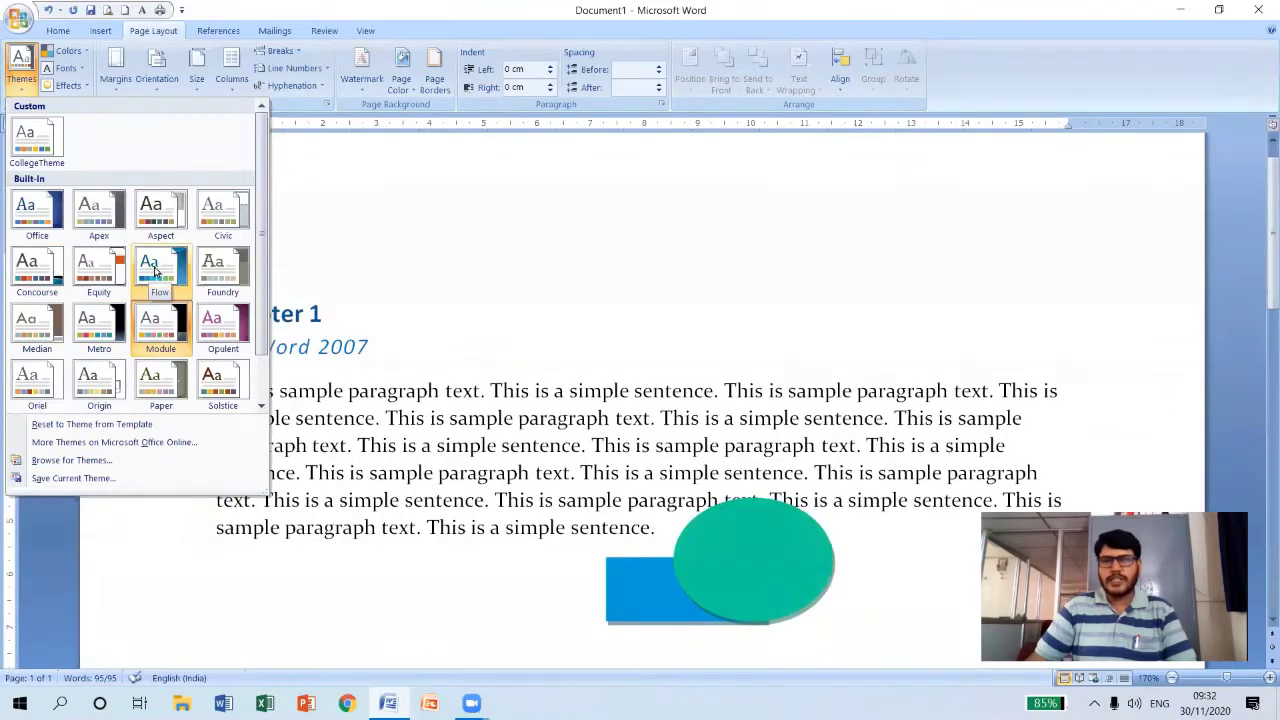
pyautogui.click(214, 265)
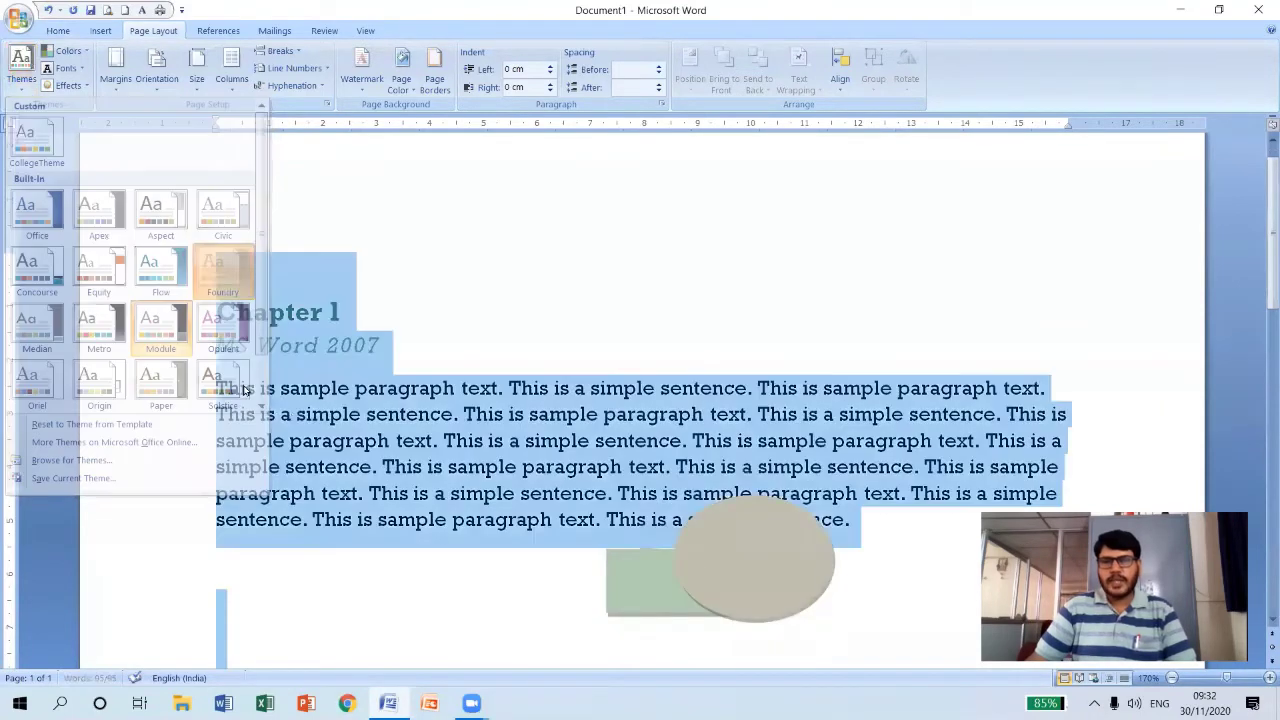
pyautogui.click(293, 320)
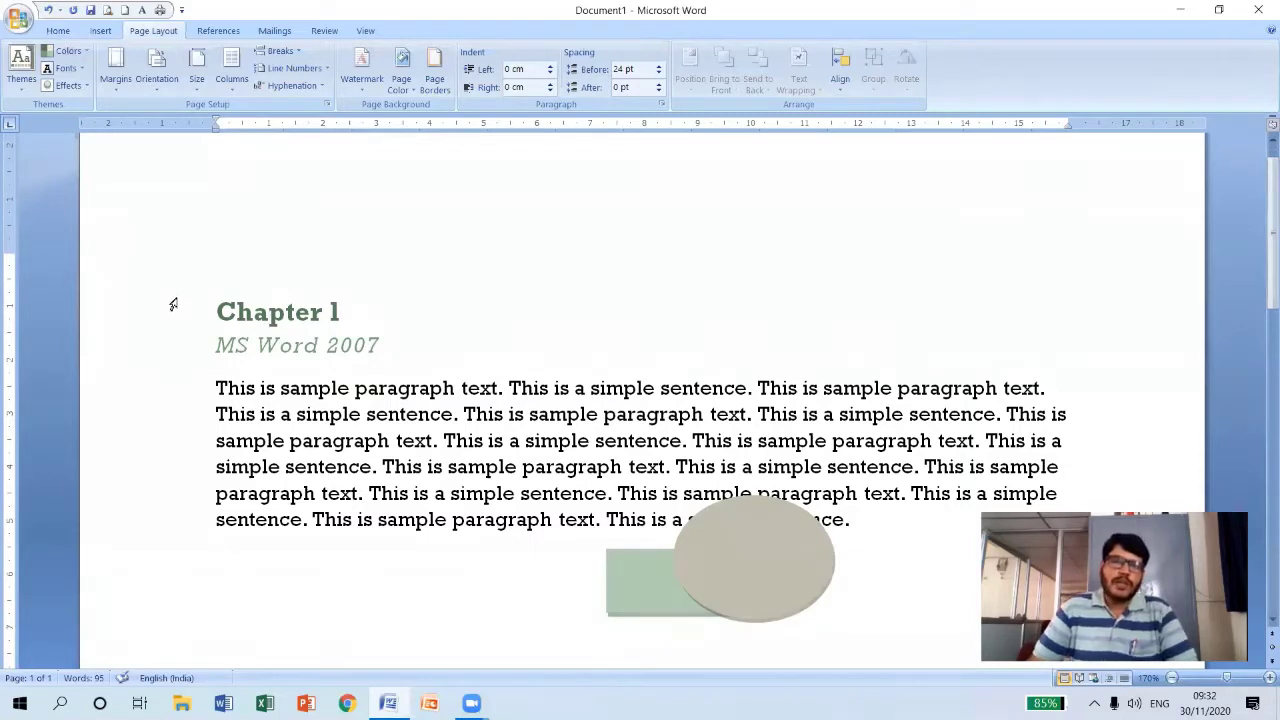
# Select all the content and change the theme colours to the Opulent set.
pyautogui.moveTo(174, 306); pyautogui.dragTo(191, 606)
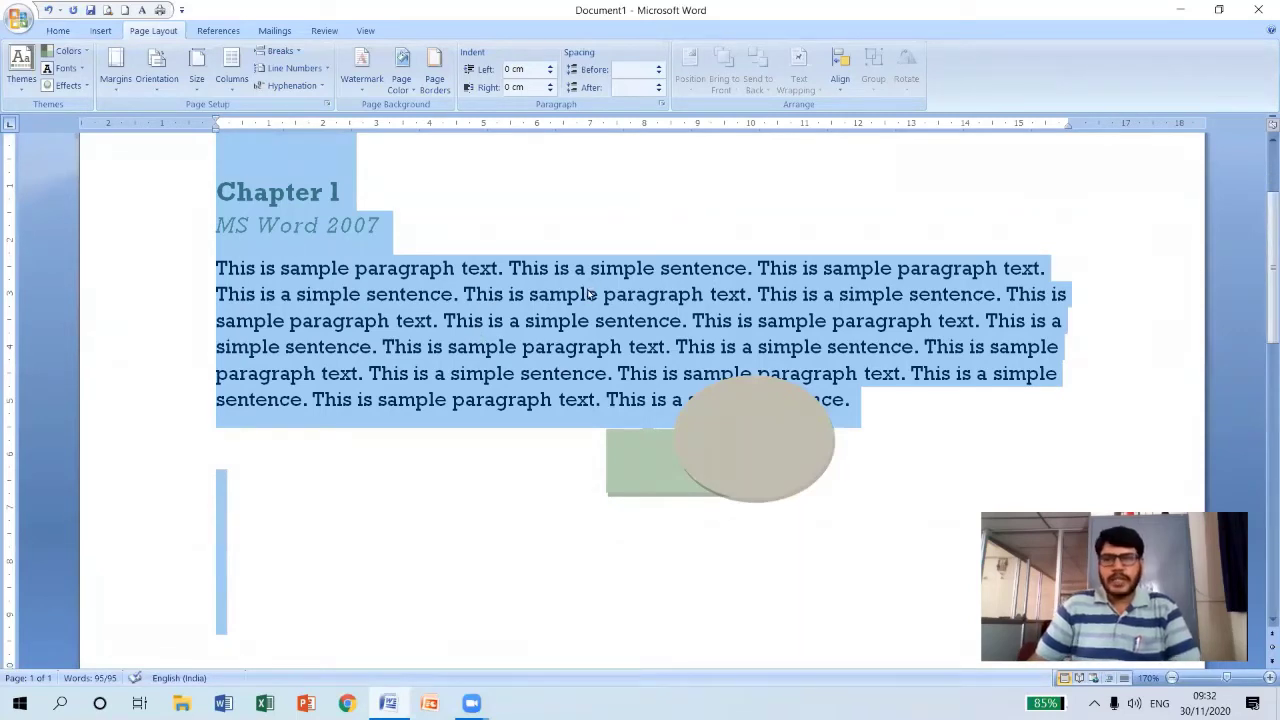
pyautogui.scroll(1, 585, 335)
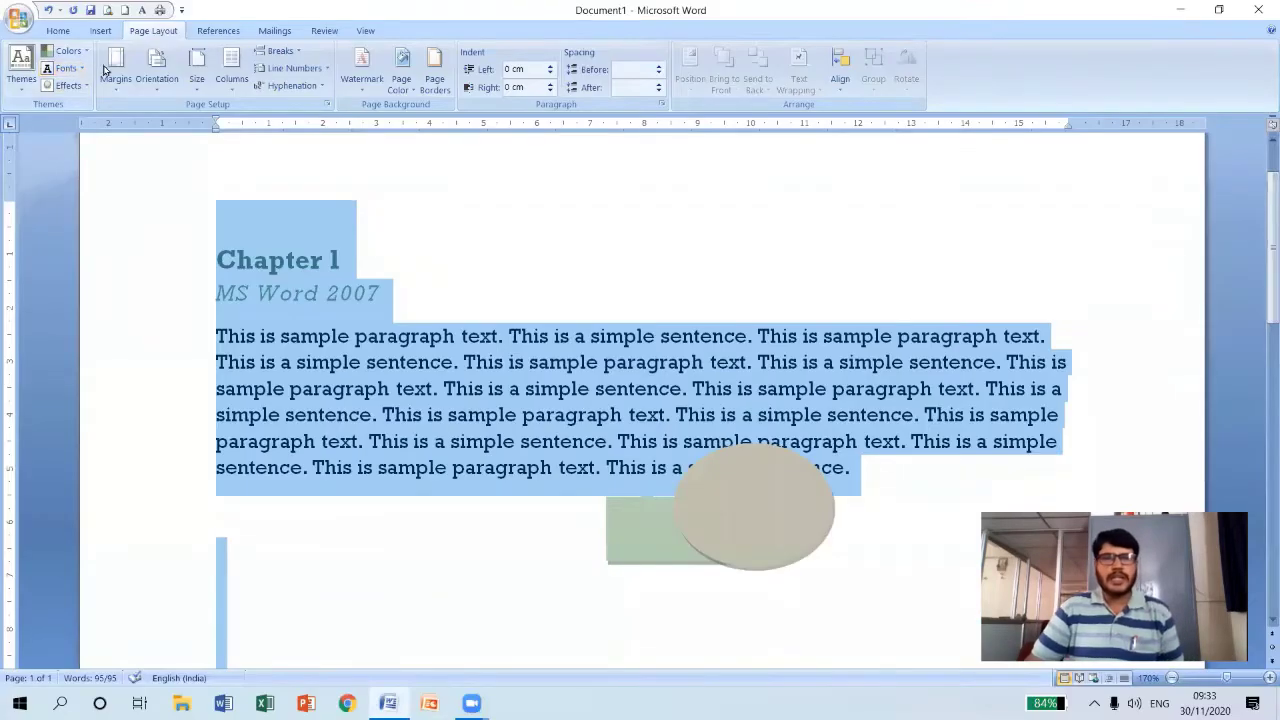
pyautogui.click(86, 52)
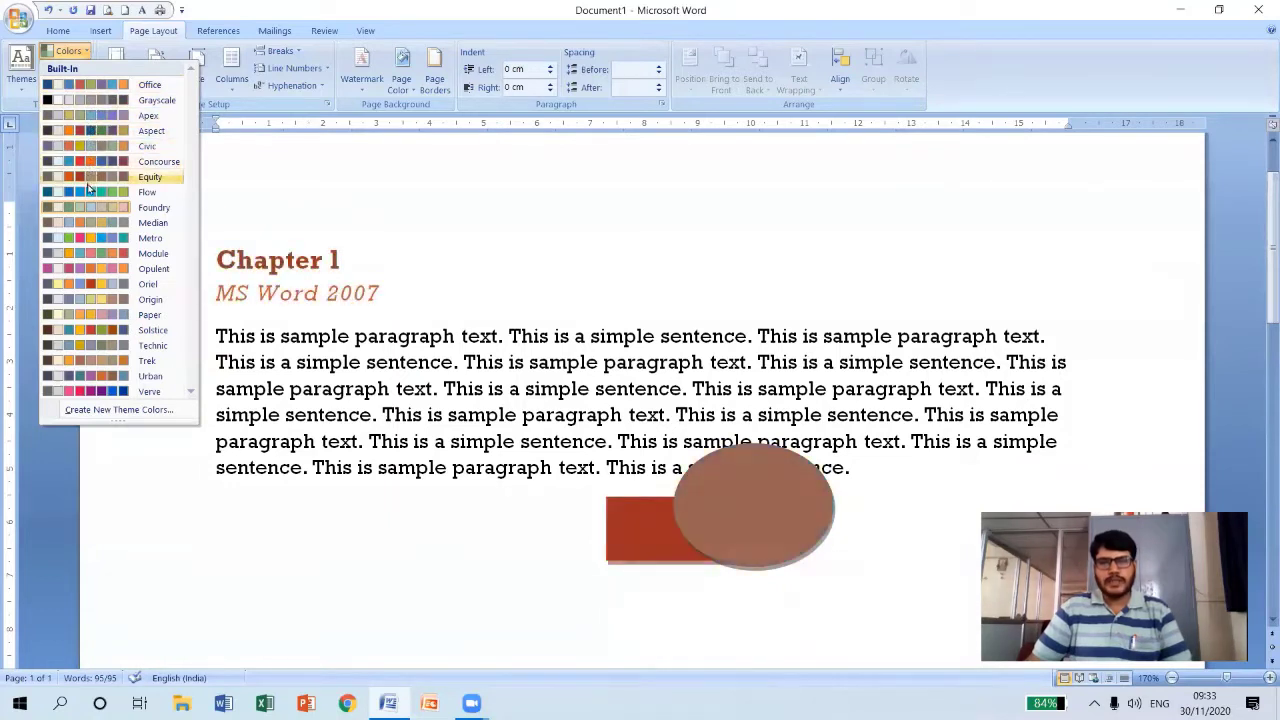
pyautogui.click(98, 275)
pyautogui.hotkey('ctrl', 'a')
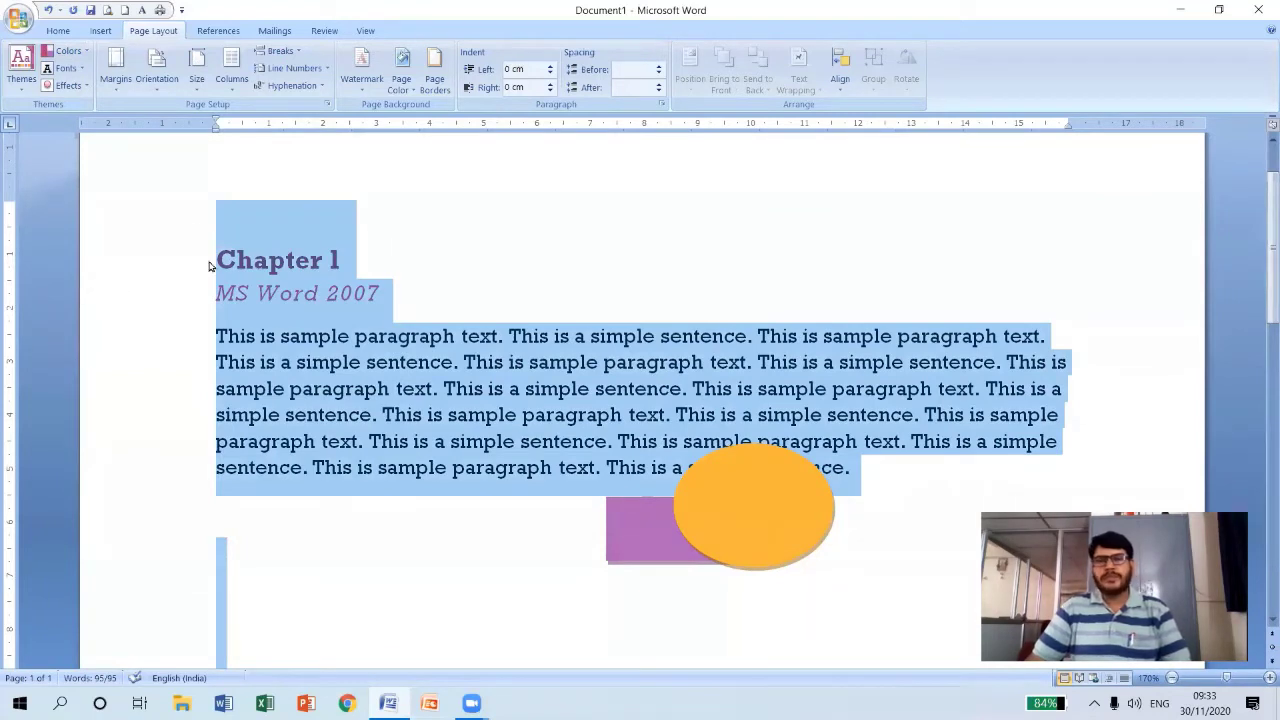
# Apply the Median theme effects to the document.
pyautogui.click(84, 87)
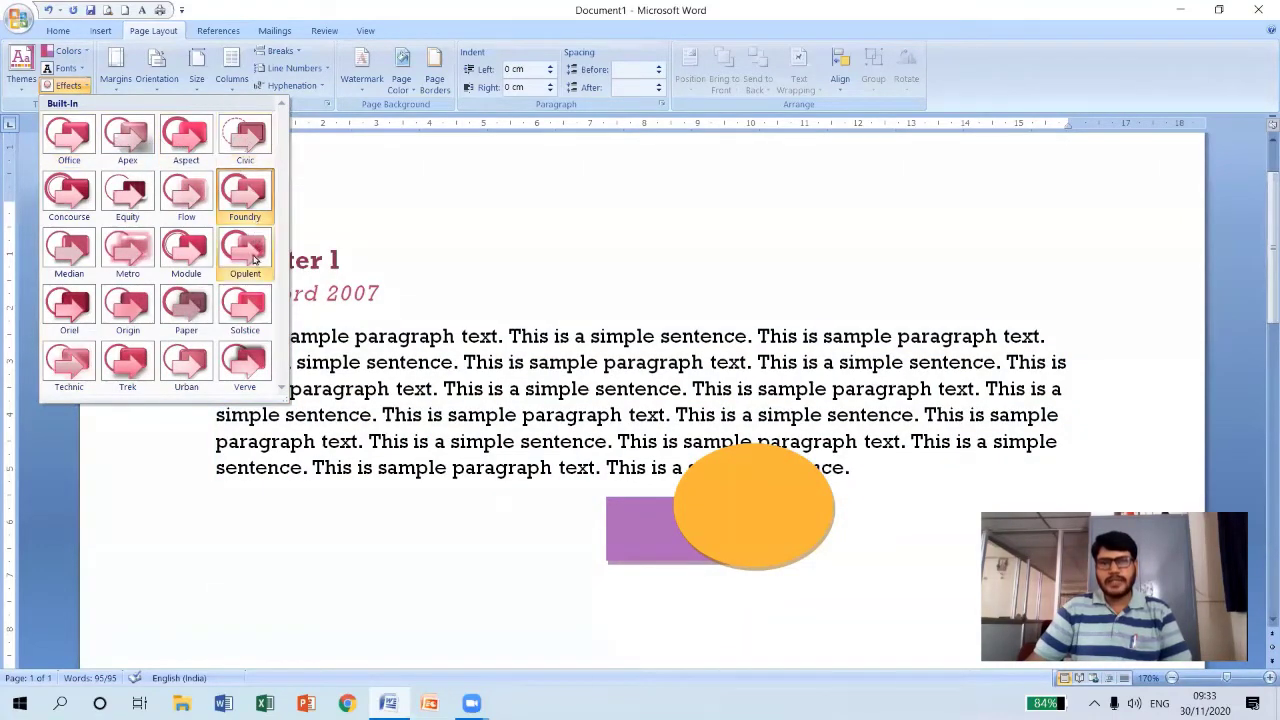
pyautogui.click(78, 266)
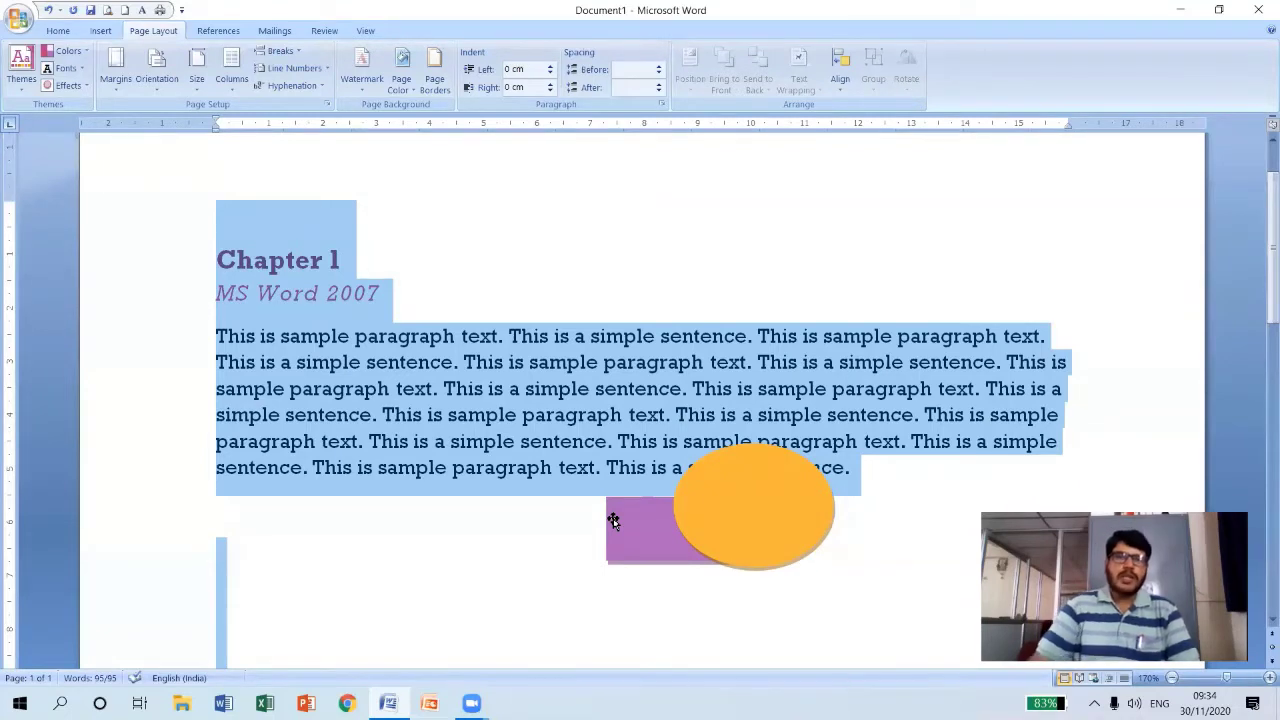
# Delete the purple rectangle and the orange ellipse below the body paragraph.
pyautogui.click(665, 545)
pyautogui.keyDown('shift'); pyautogui.click(754, 517); pyautogui.keyUp('shift')
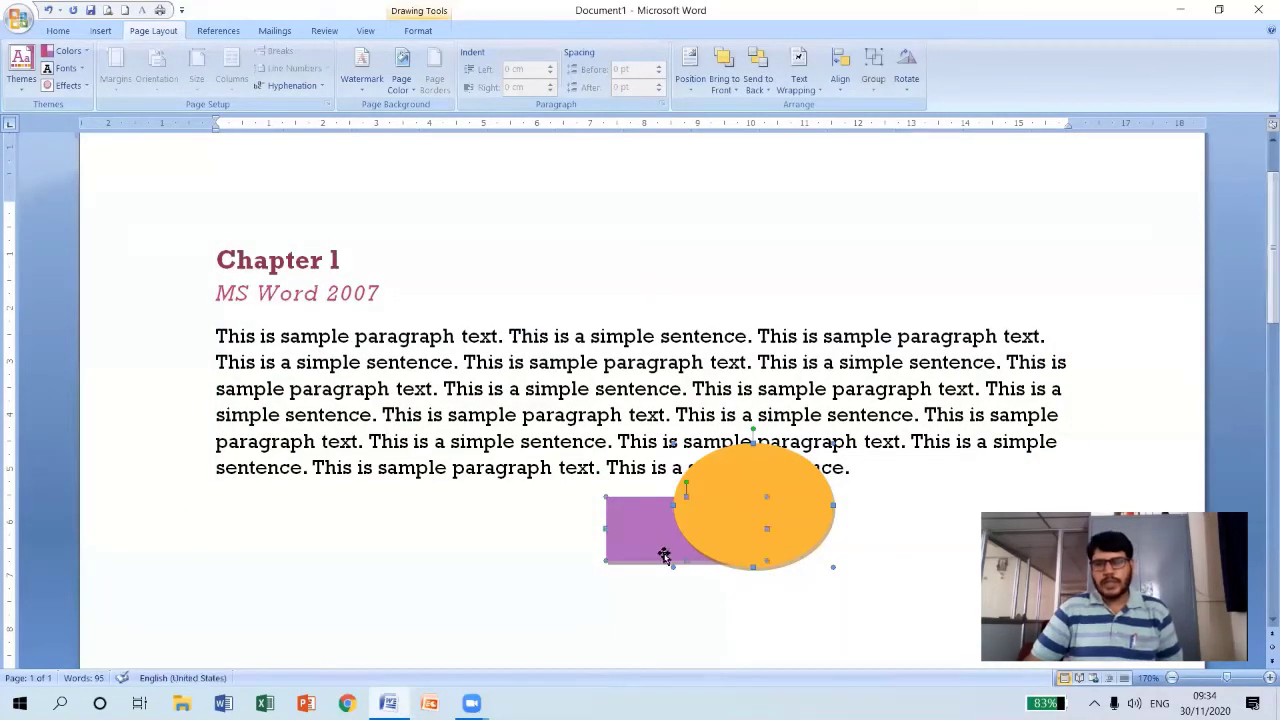
pyautogui.press('Delete')
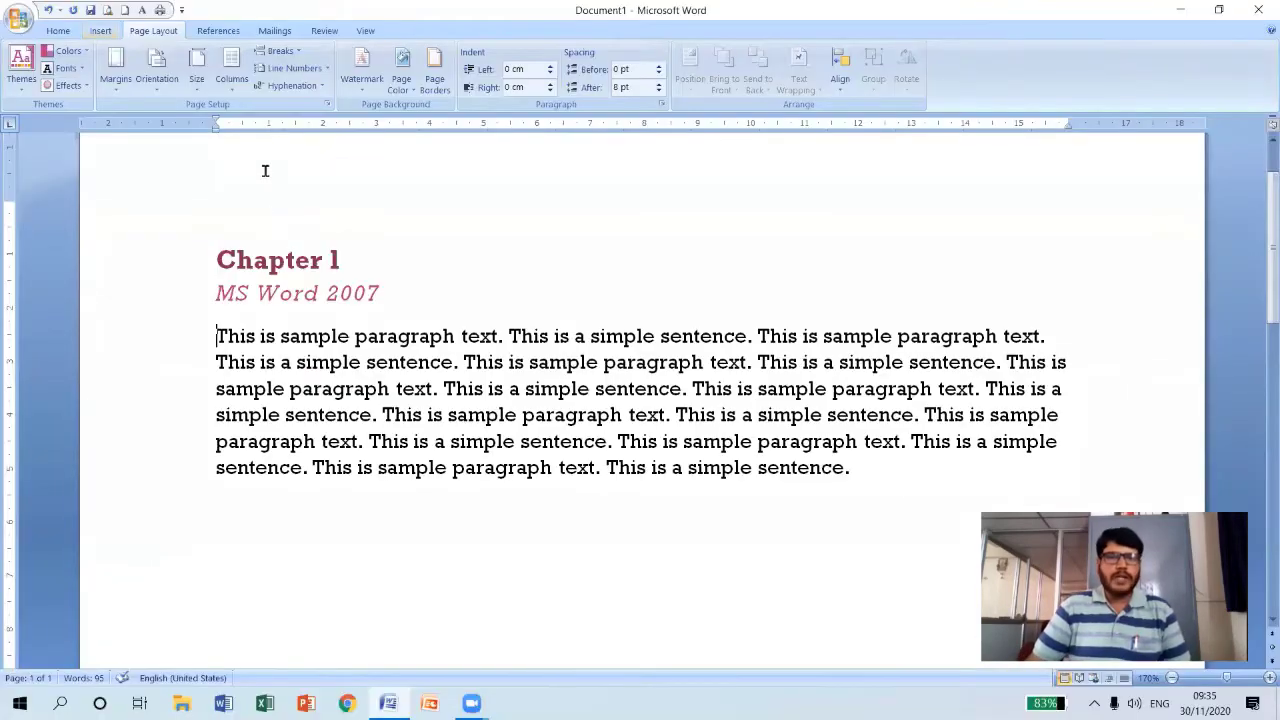
# Apply the Narrow margin preset, 1.27 cm on all sides, to the document.
pyautogui.click(223, 222)
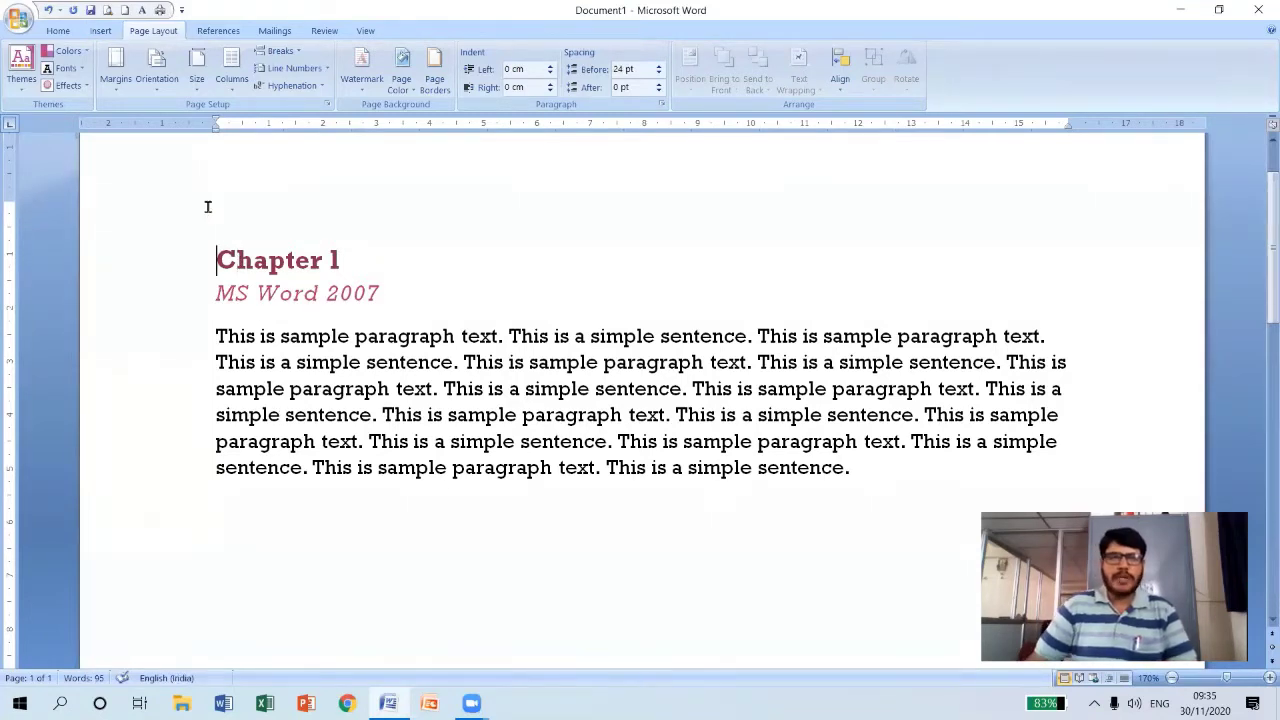
pyautogui.click(117, 90)
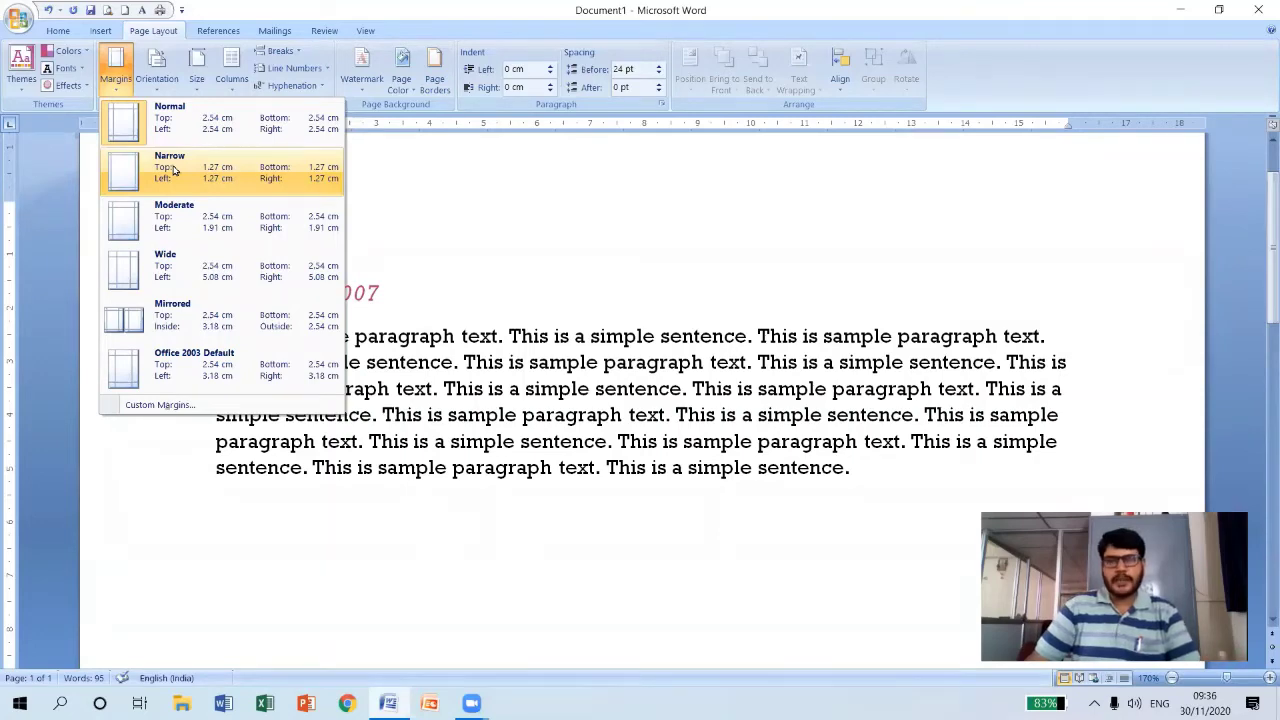
pyautogui.click(390, 556)
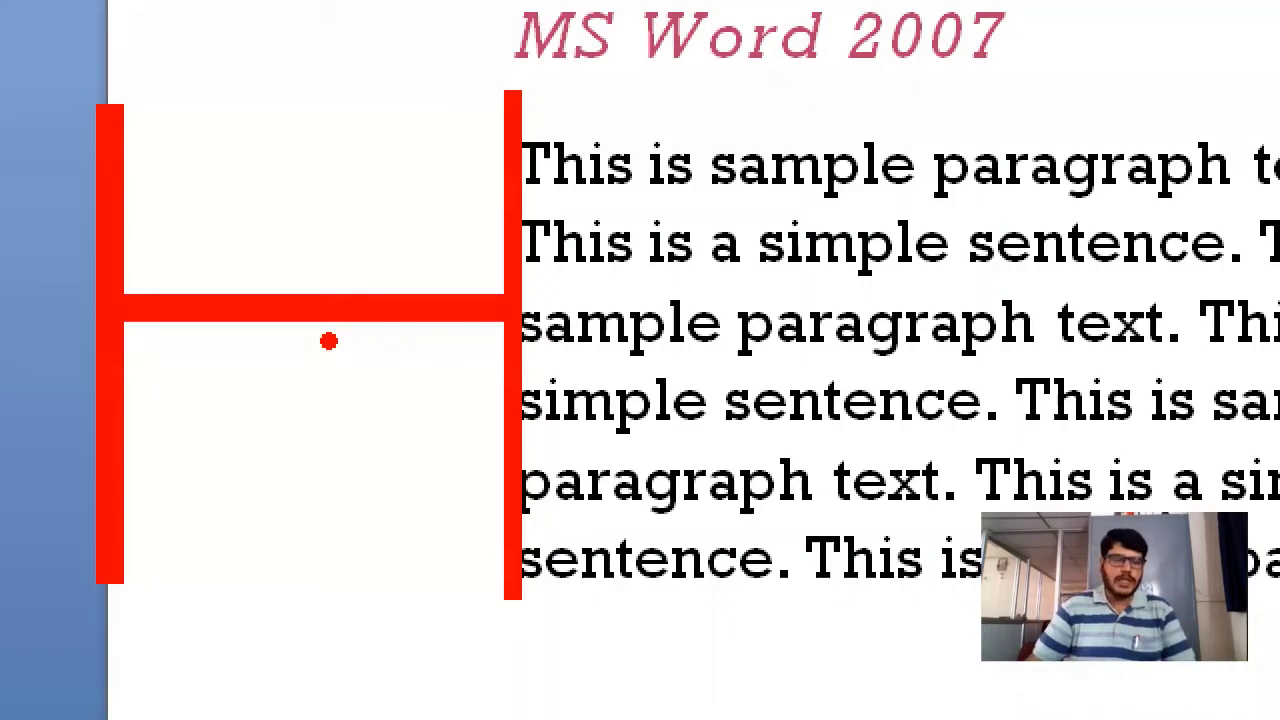
pyautogui.press('Escape')
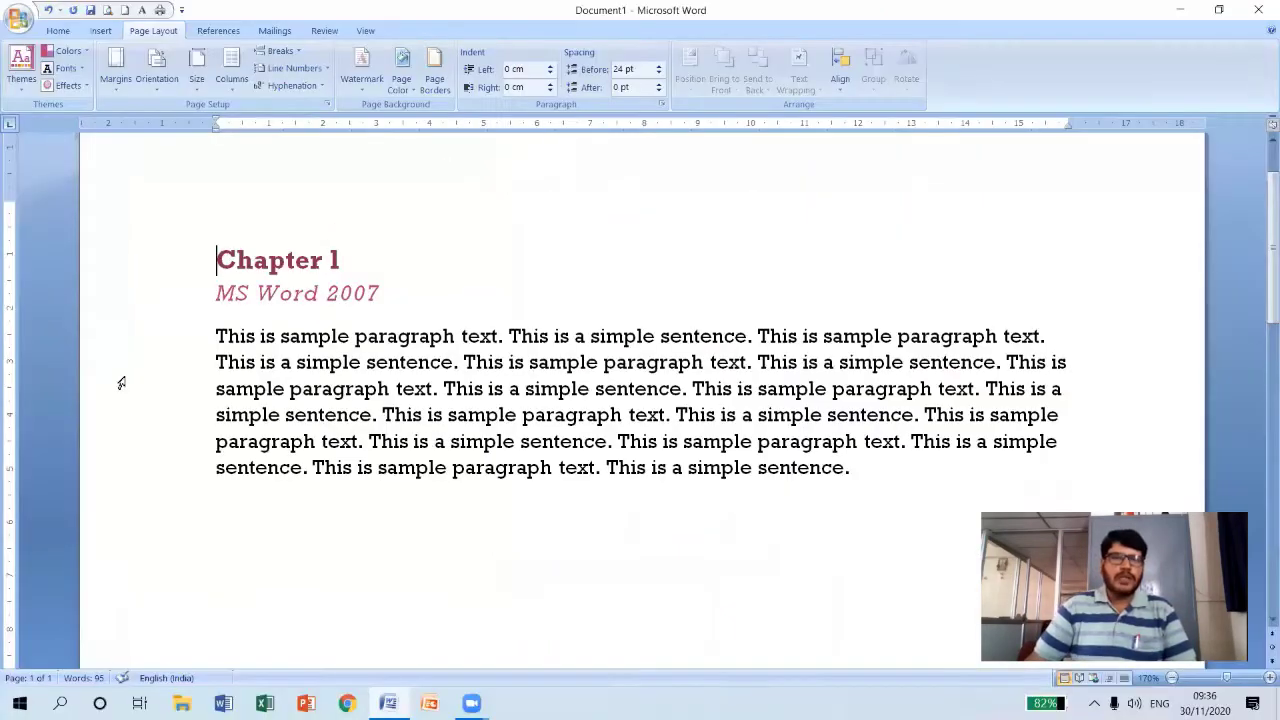
pyautogui.click(116, 94)
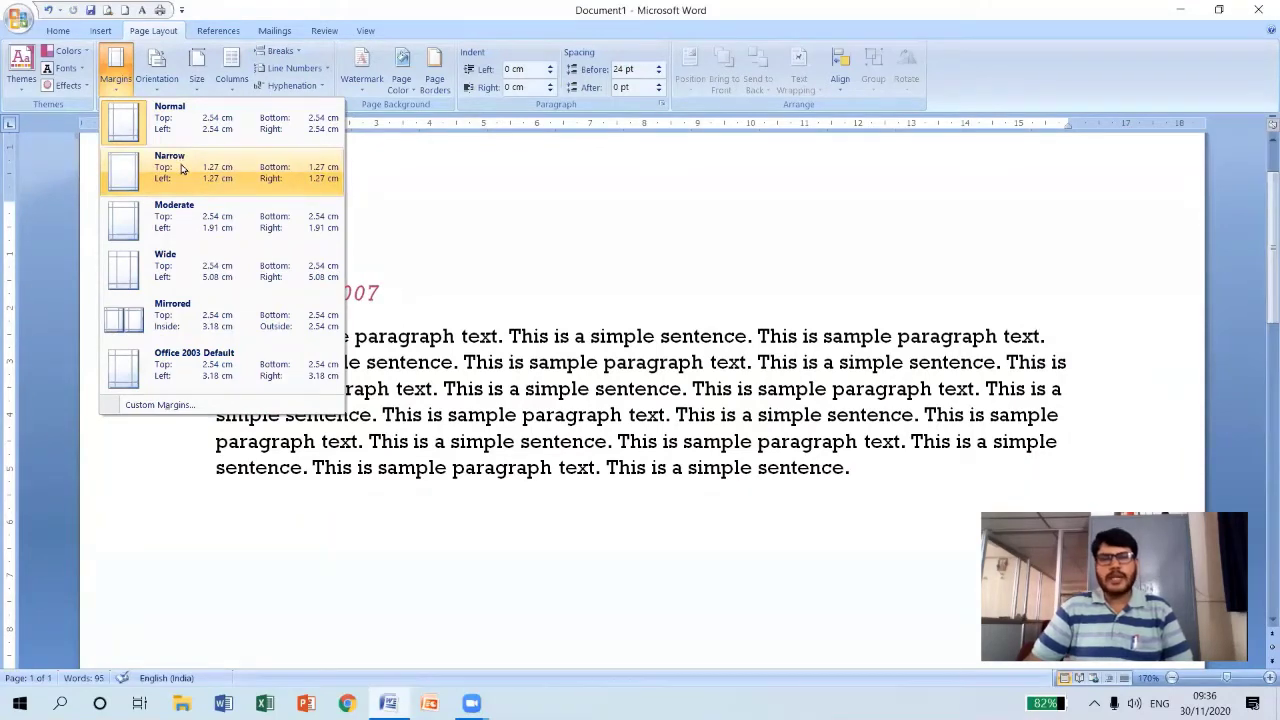
pyautogui.press('Escape')
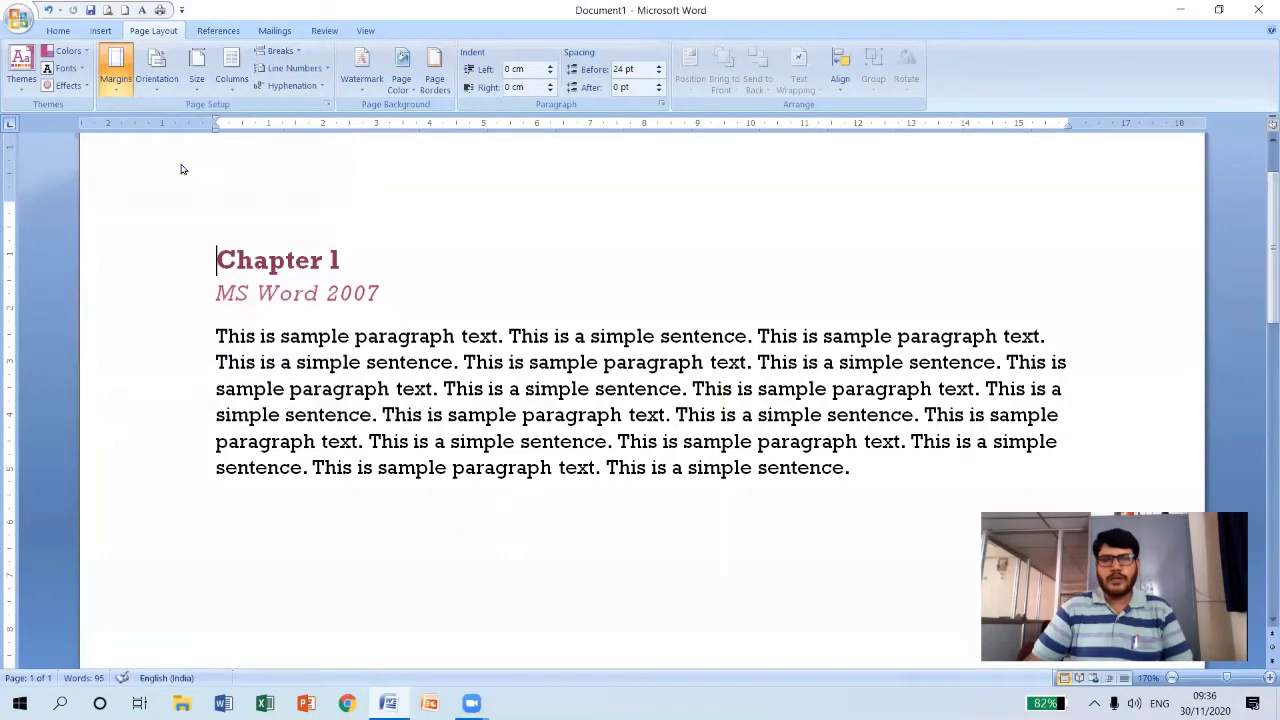
pyautogui.click(117, 85)
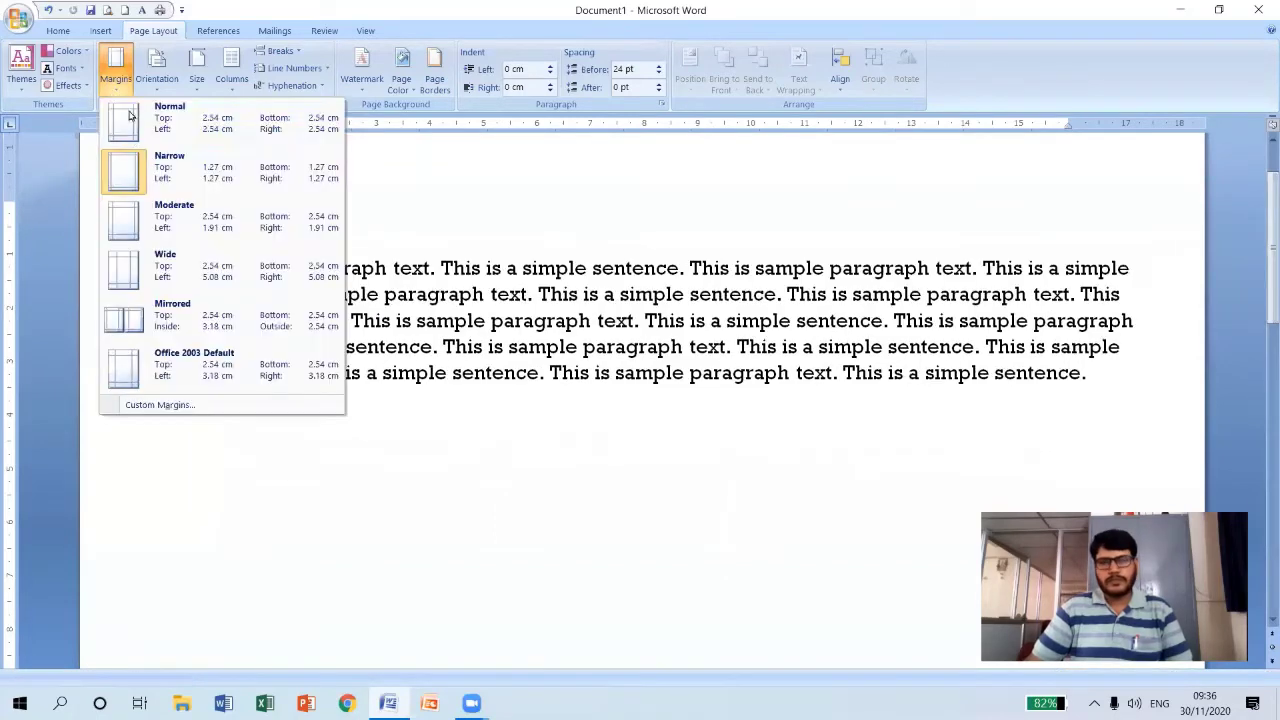
pyautogui.press('Escape')
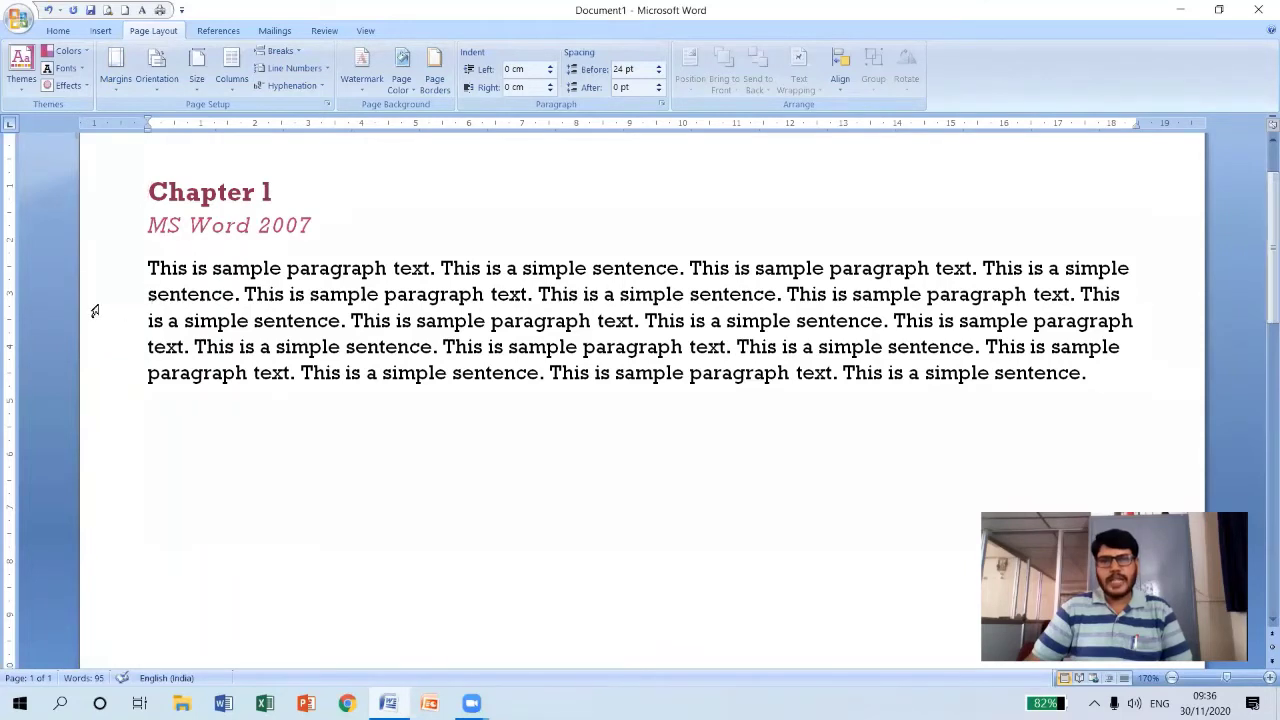
# Try the Moderate margin preset and the Wide margin preset on the document.
pyautogui.click(116, 88)
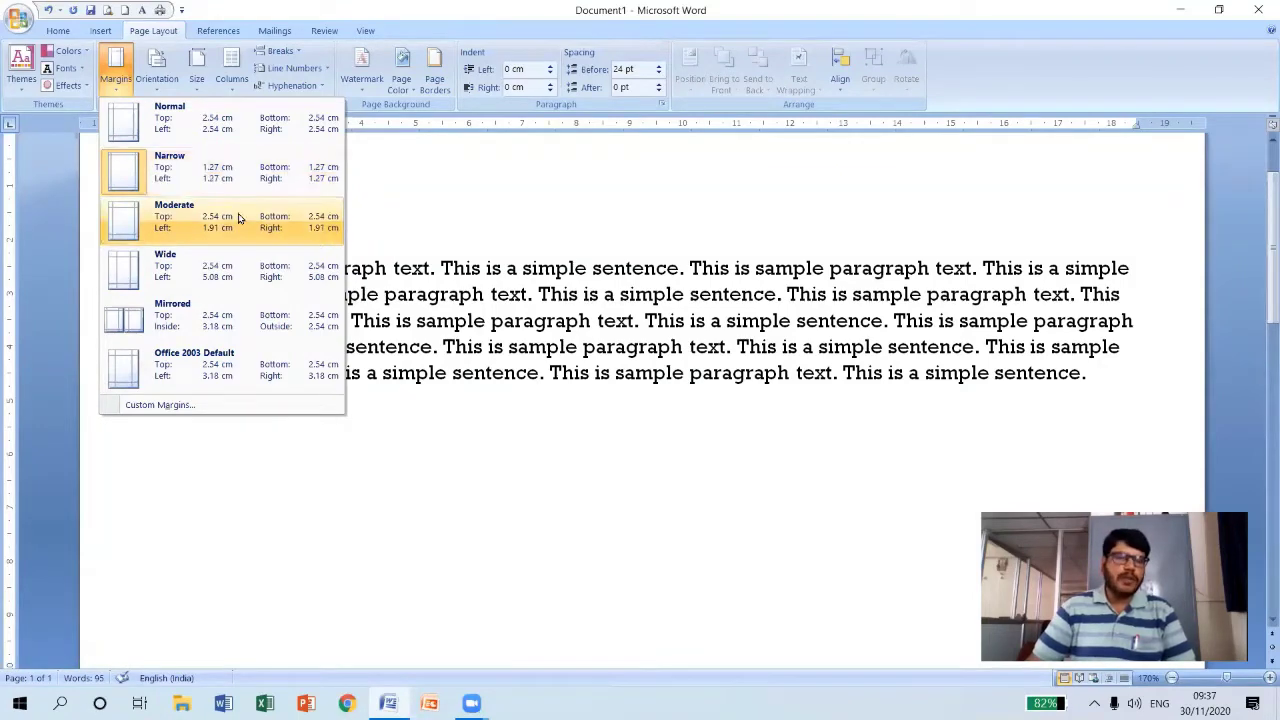
pyautogui.click(188, 216)
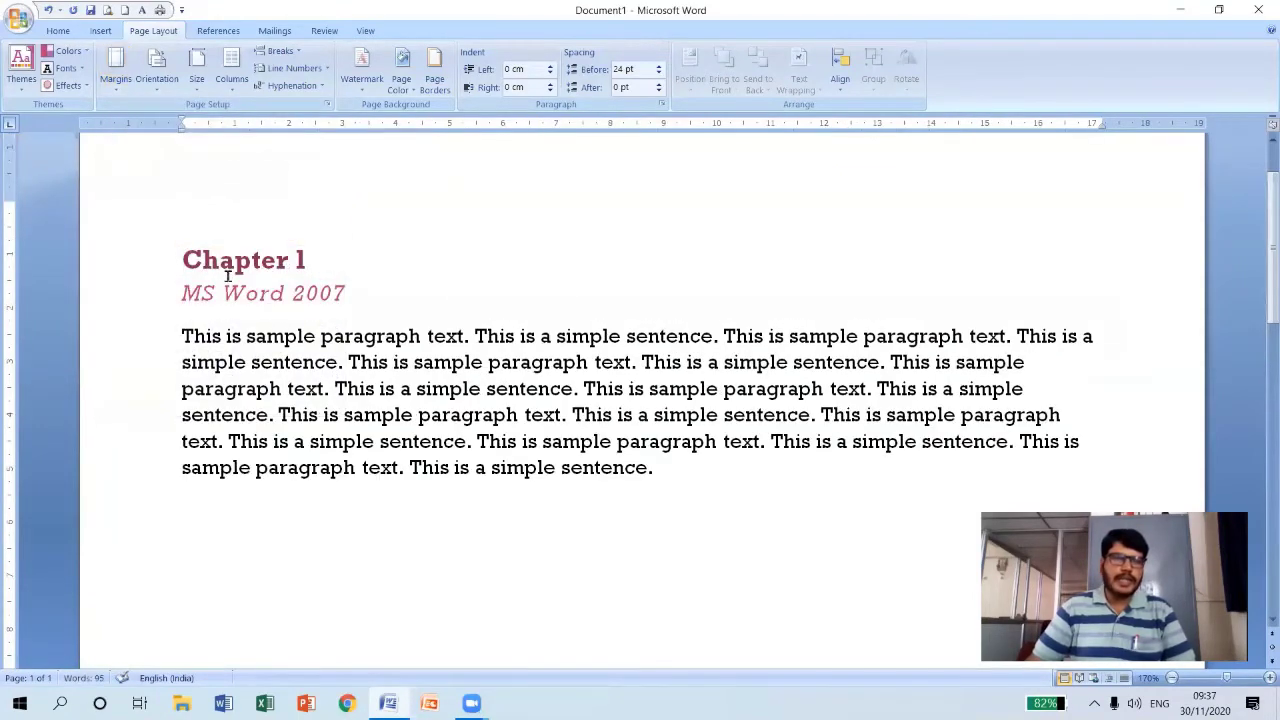
pyautogui.click(116, 80)
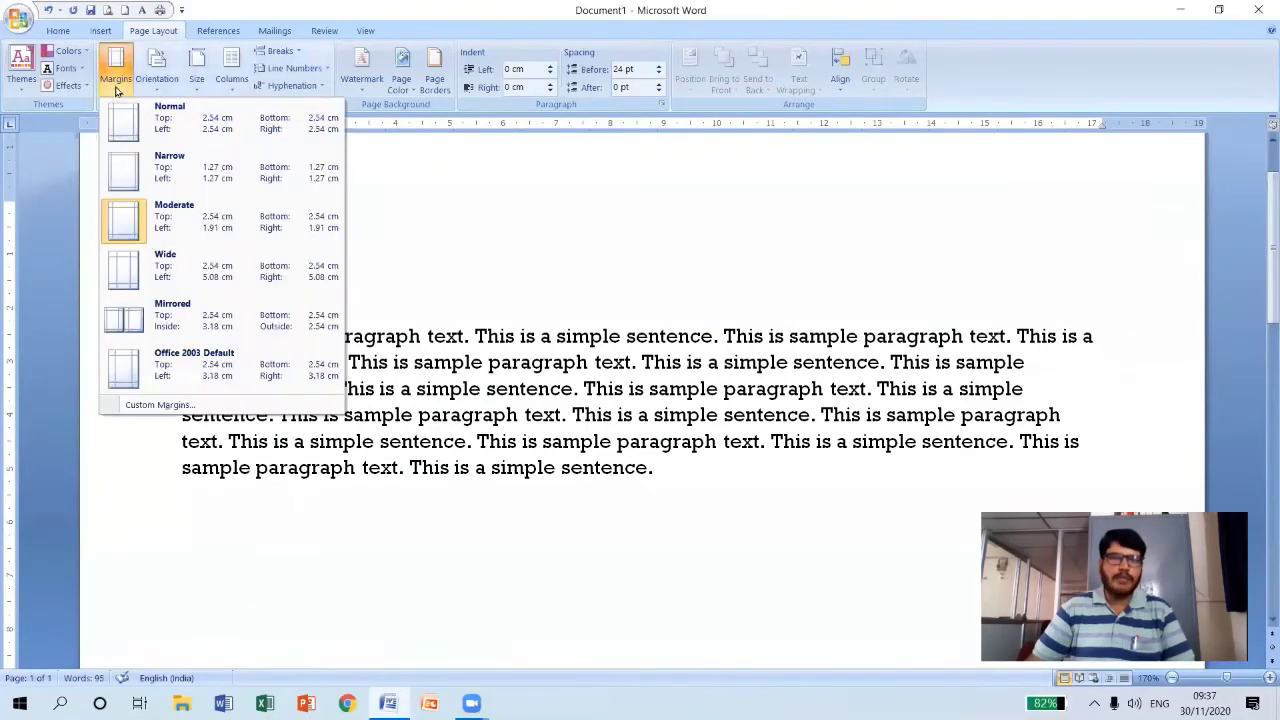
pyautogui.click(174, 272)
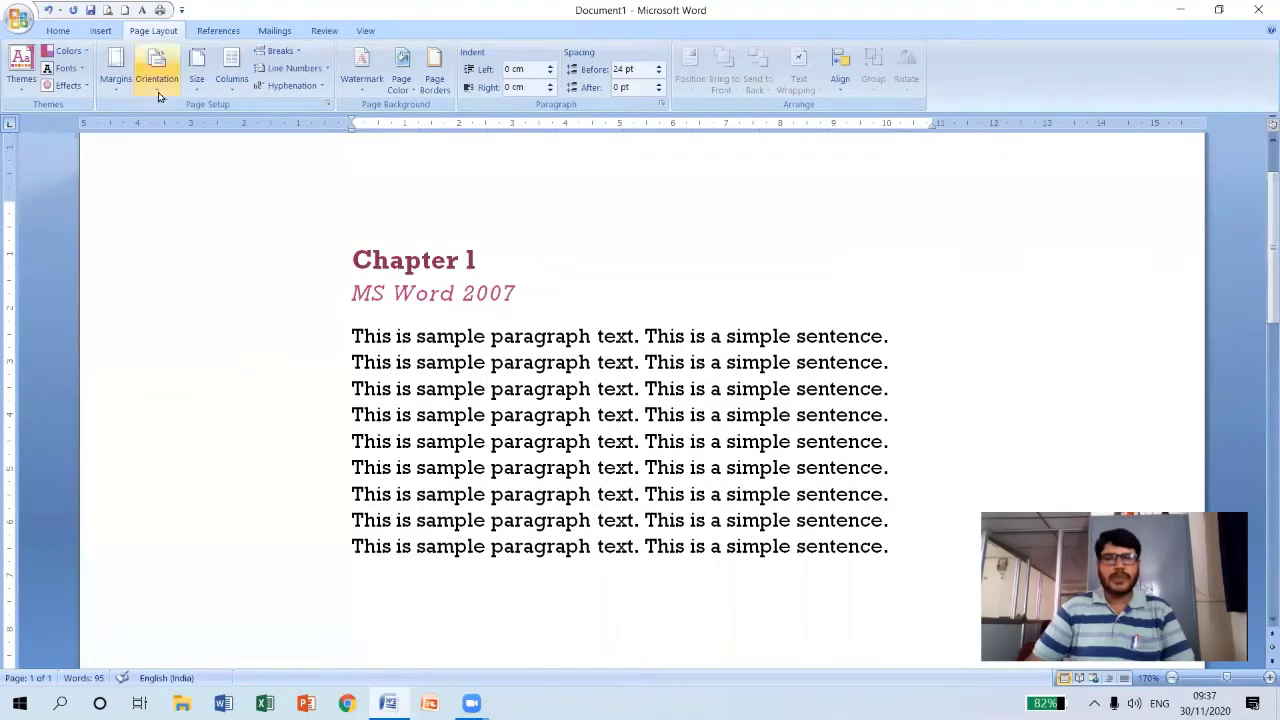
# Try the Mirrored margin preset and the Office 2003 Default margin preset on the document.
pyautogui.click(112, 90)
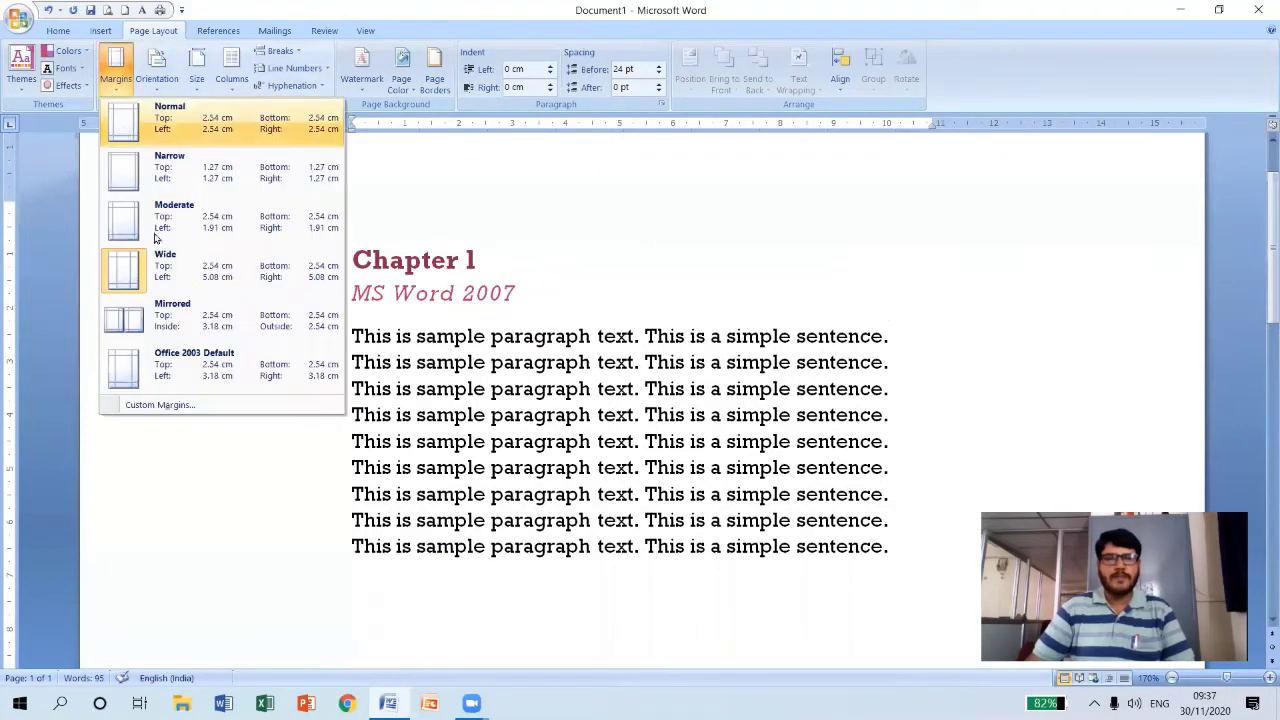
pyautogui.click(190, 316)
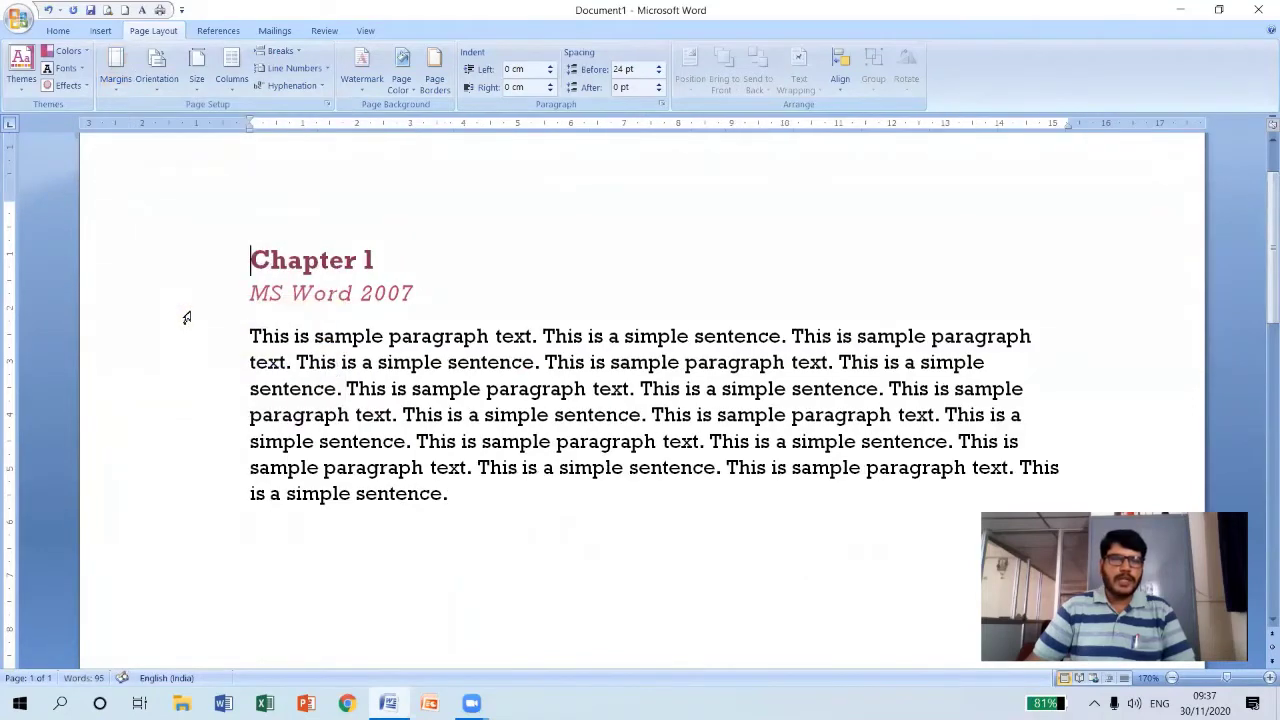
pyautogui.click(128, 88)
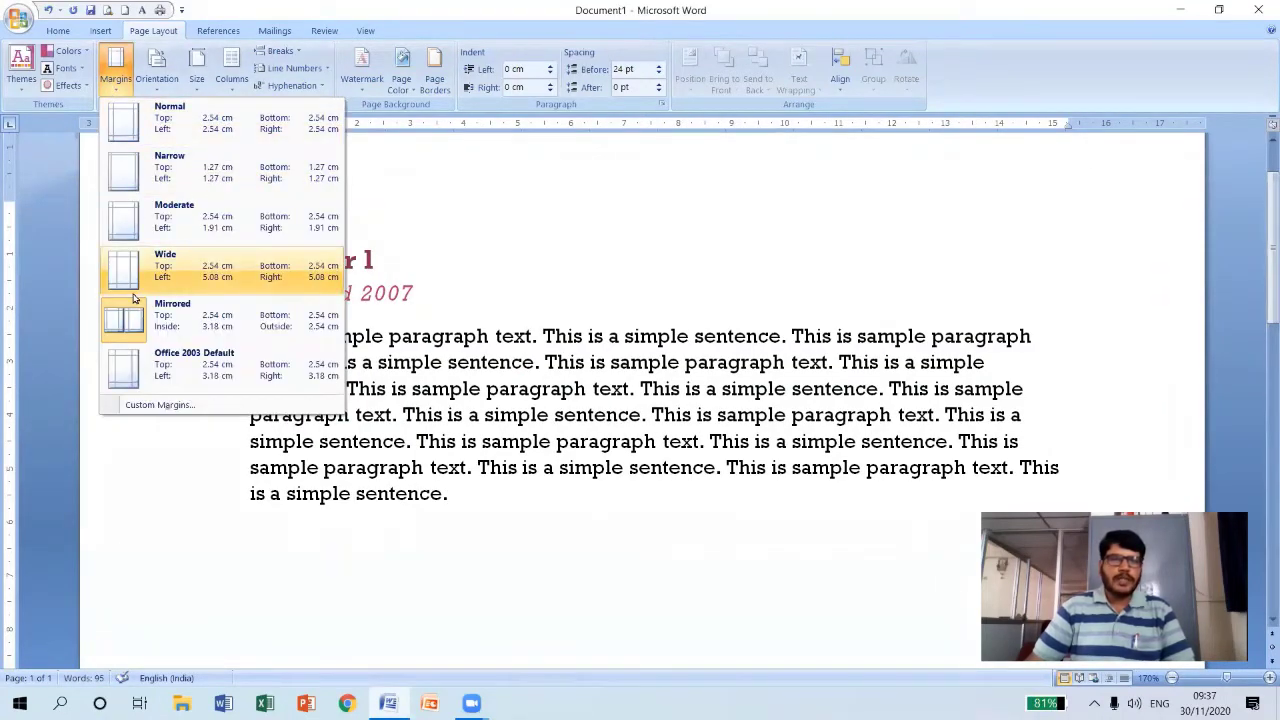
pyautogui.click(190, 365)
# Return the document to the Normal margin preset of 2.54 cm on all sides.
pyautogui.click(112, 86)
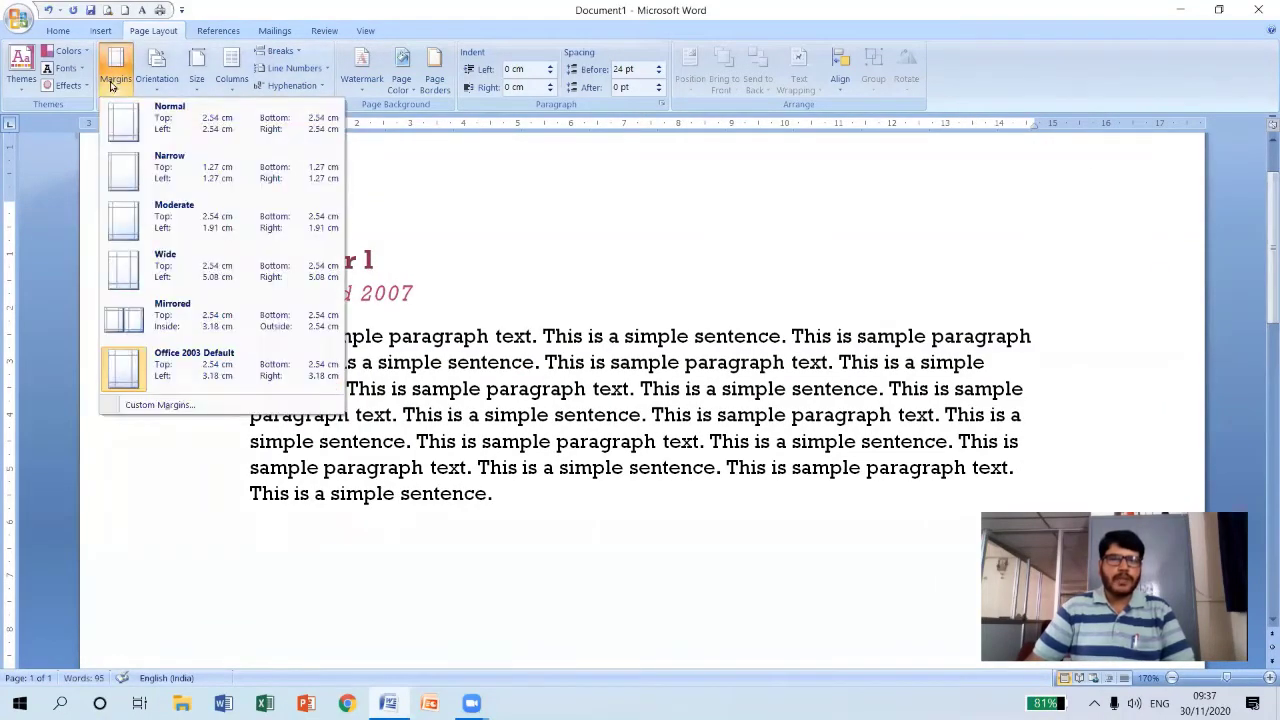
pyautogui.click(145, 123)
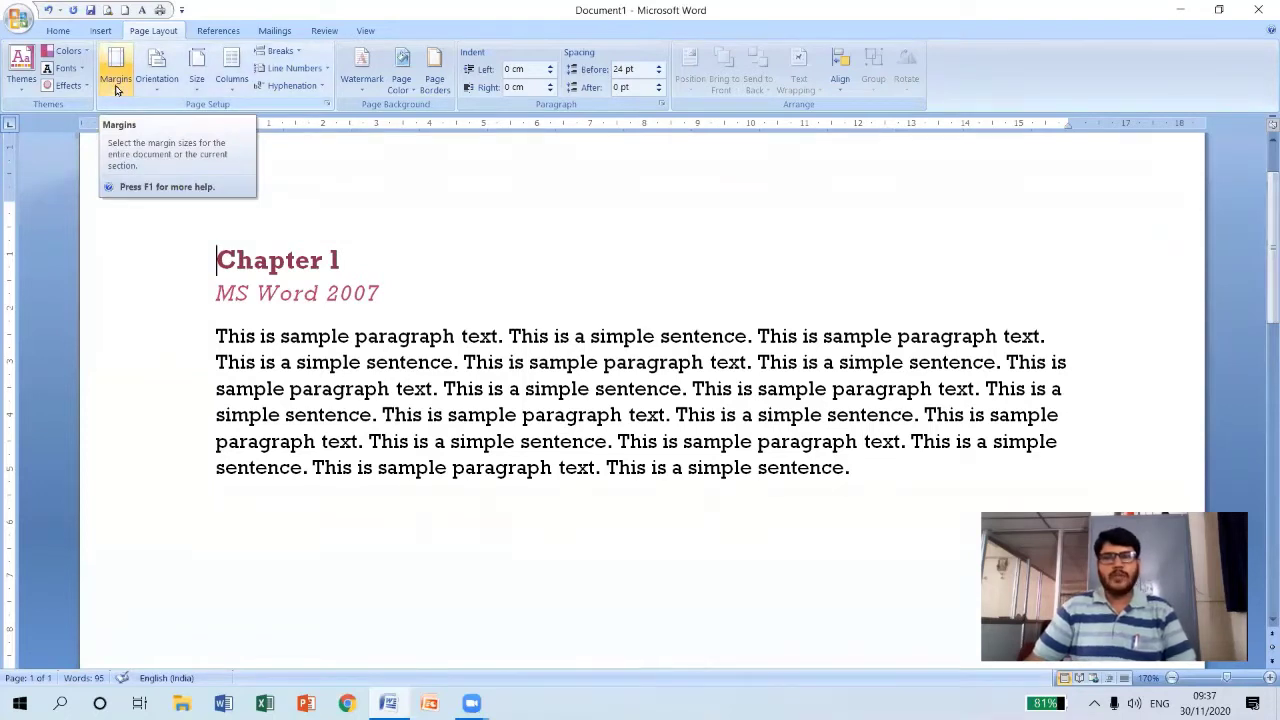
# Set a custom left margin of 4 cm for the whole document.
pyautogui.click(116, 90)
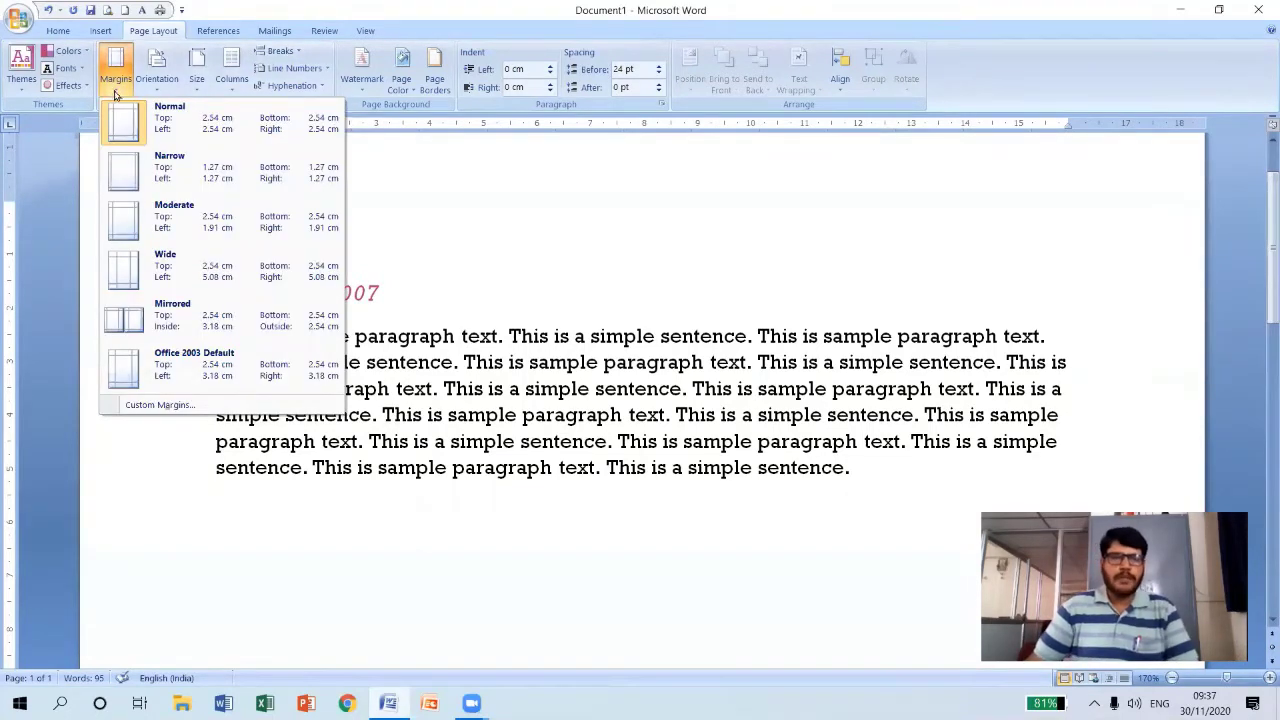
pyautogui.click(160, 405)
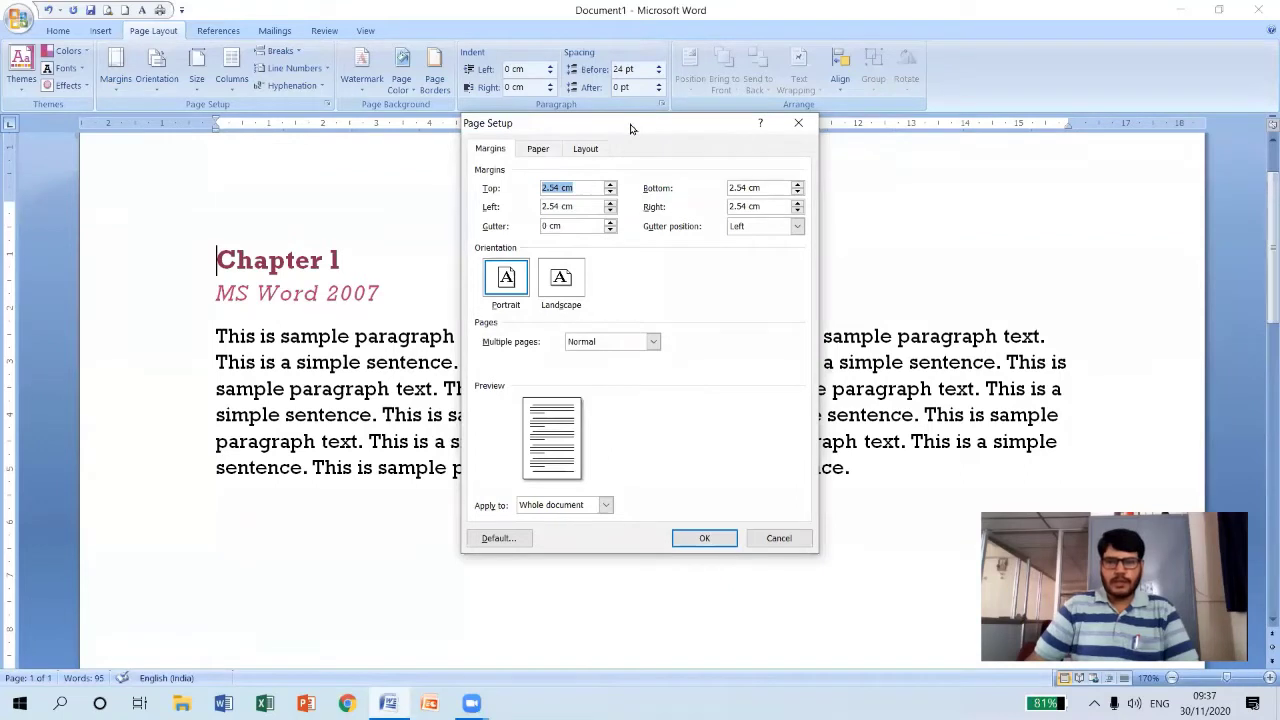
pyautogui.moveTo(640, 130); pyautogui.dragTo(596, 207)
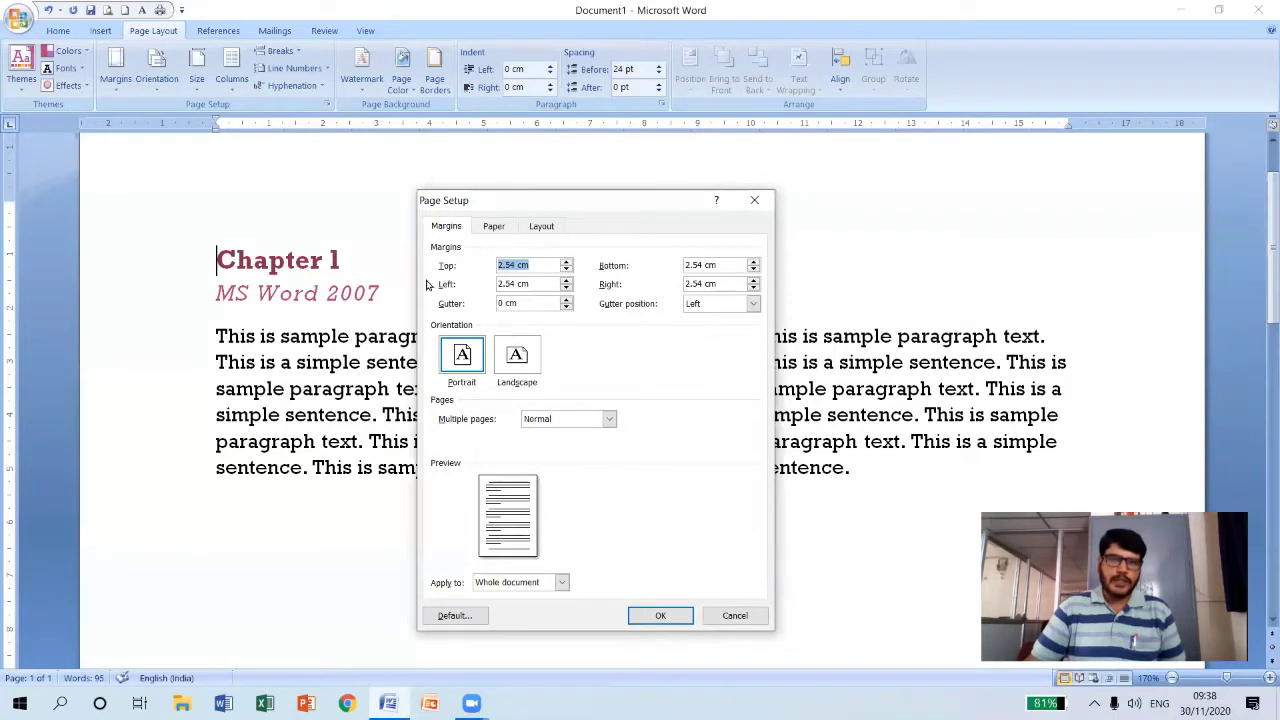
pyautogui.click(567, 281)
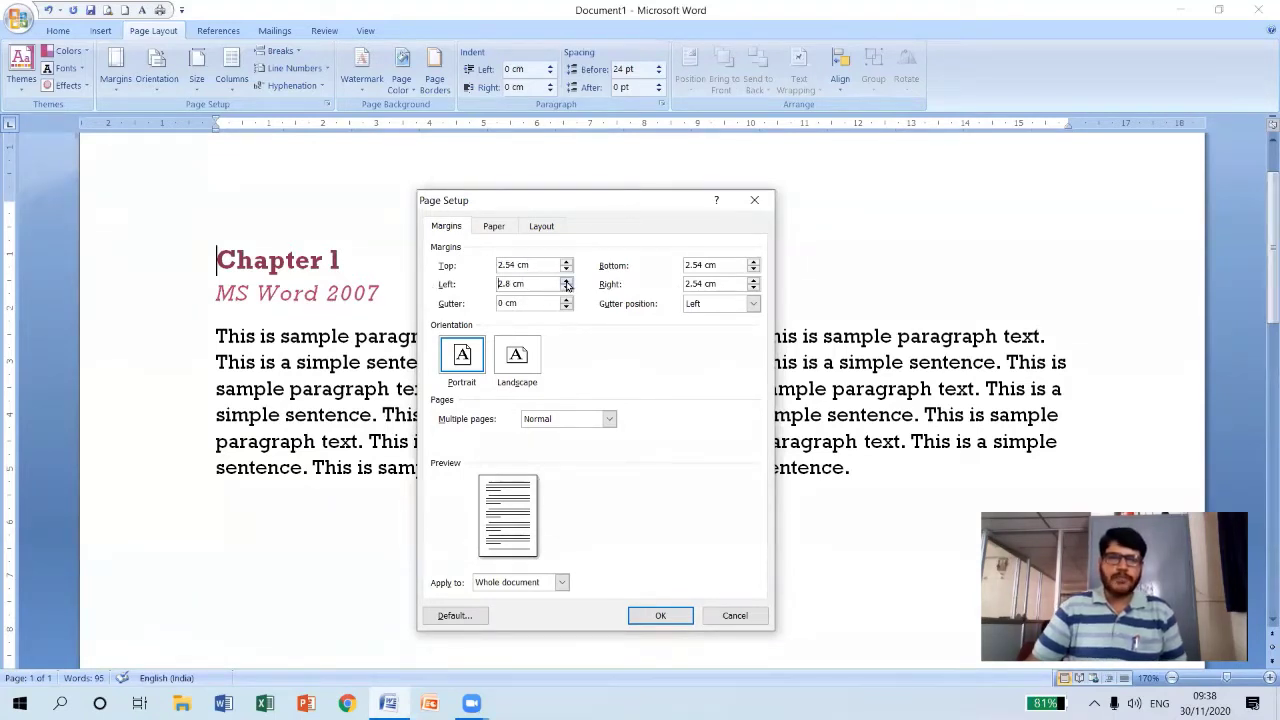
pyautogui.click(567, 281)
pyautogui.click(567, 281)
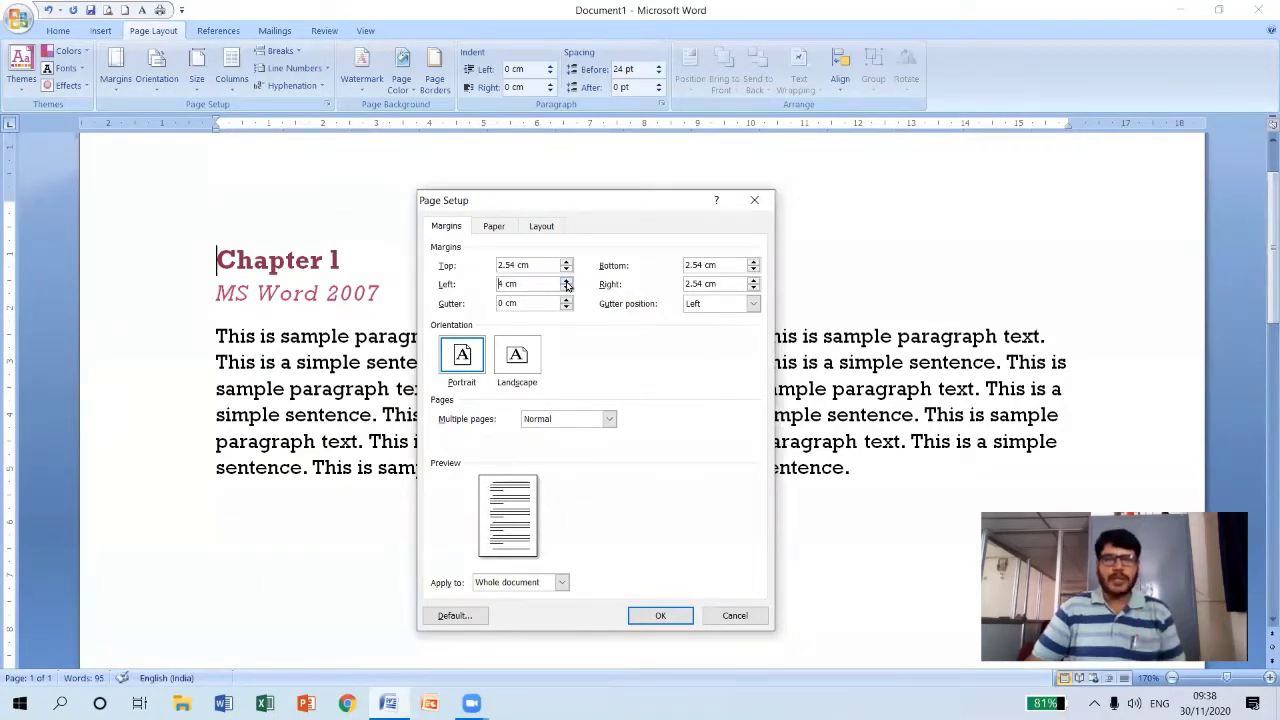
pyautogui.click(672, 616)
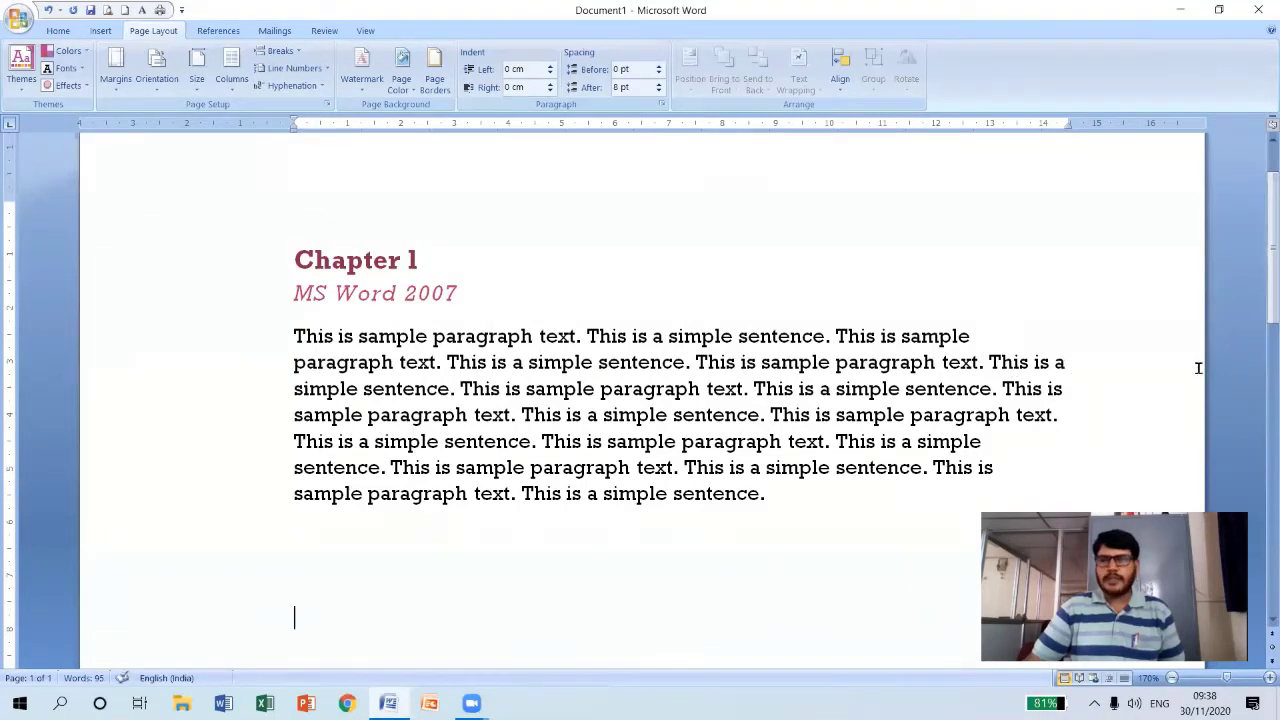
# Examine the custom margin values and their increment controls in Page Setup, and close it without changes.
pyautogui.click(117, 82)
pyautogui.click(148, 454)
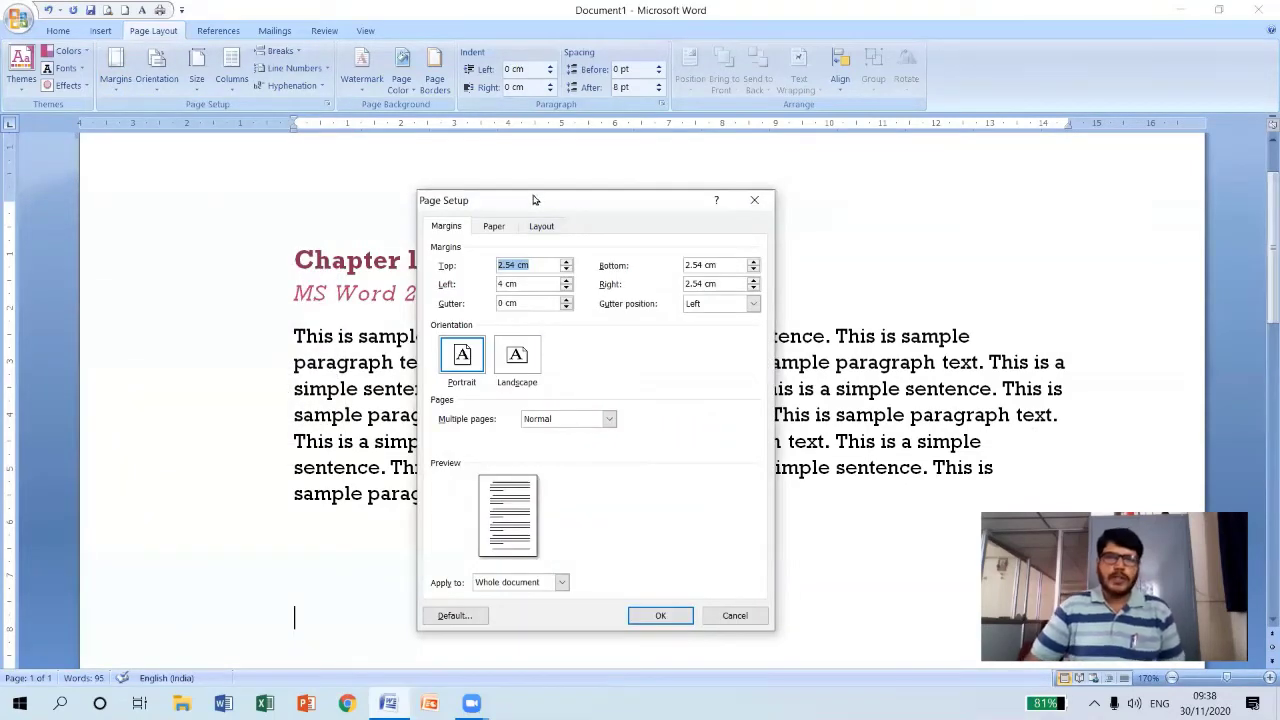
pyautogui.moveTo(534, 200); pyautogui.dragTo(540, 145)
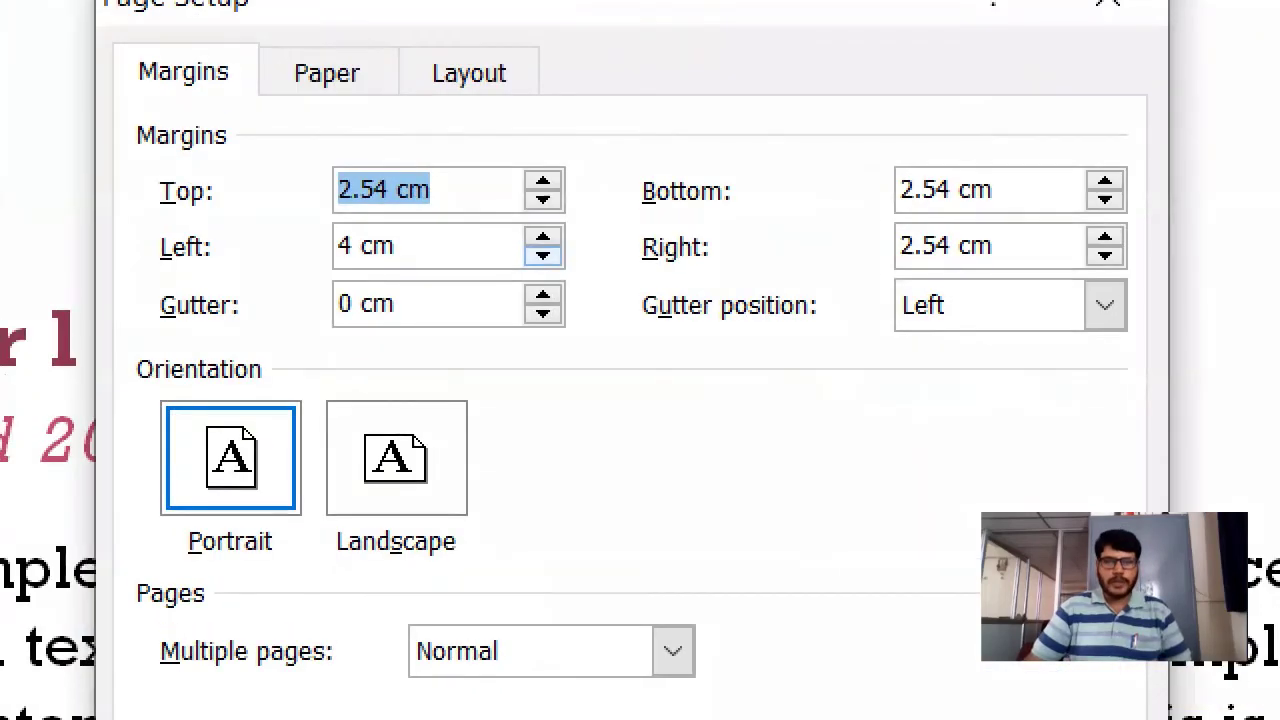
pyautogui.moveTo(514, 153); pyautogui.dragTo(594, 238)
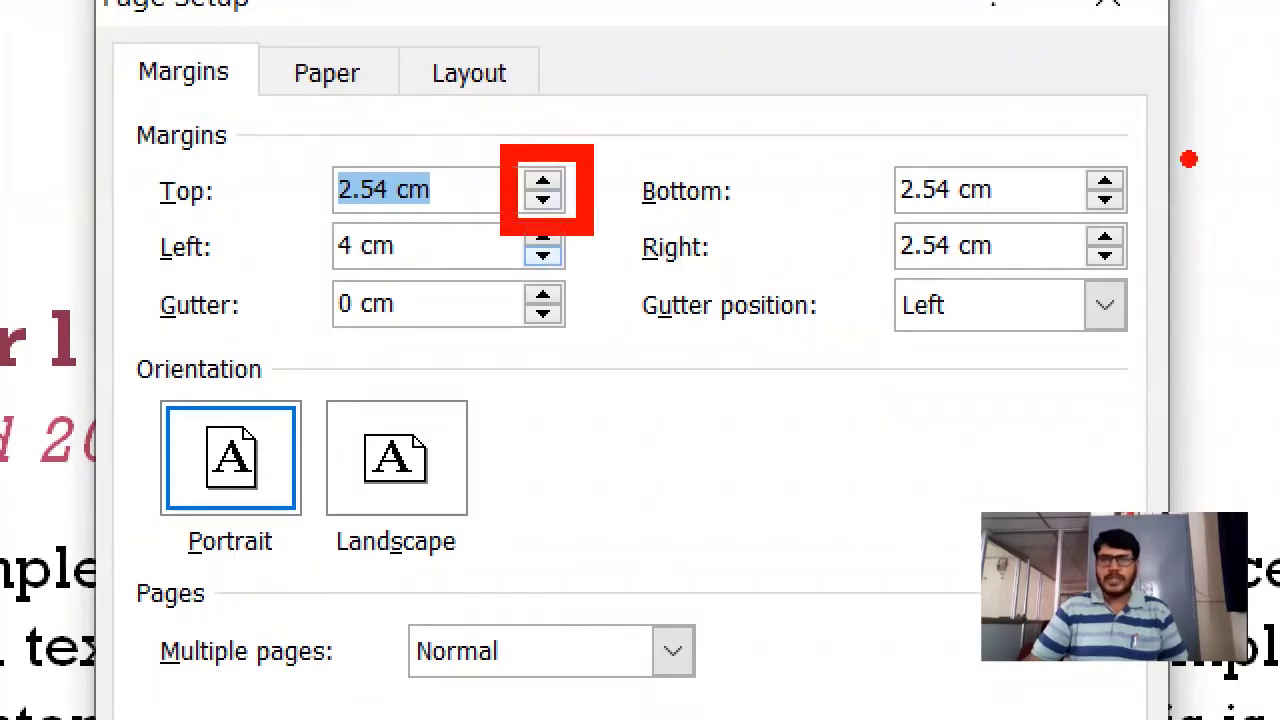
pyautogui.moveTo(641, 122)
pyautogui.mouseDown()
pyautogui.moveTo(620, 155)
pyautogui.moveTo(656, 104)
pyautogui.moveTo(720, 185)
pyautogui.mouseUp()
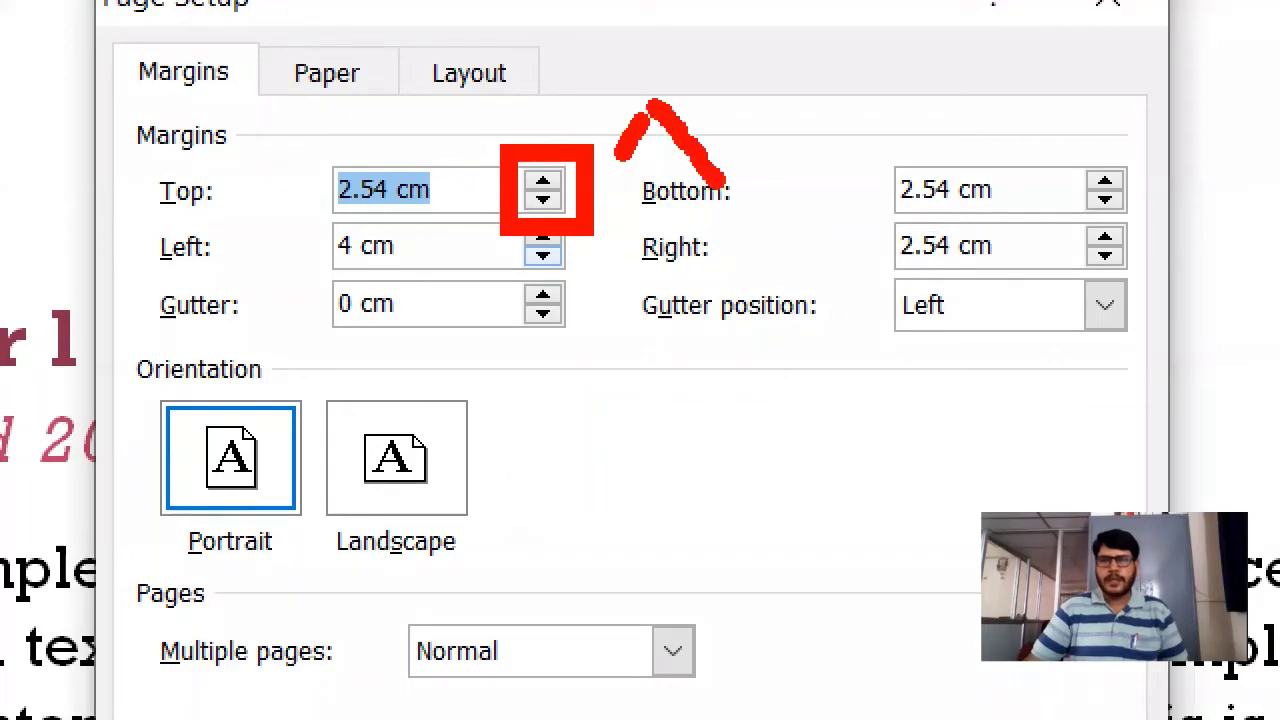
pyautogui.moveTo(655, 104); pyautogui.dragTo(668, 325)
pyautogui.moveTo(628, 278); pyautogui.dragTo(708, 282)
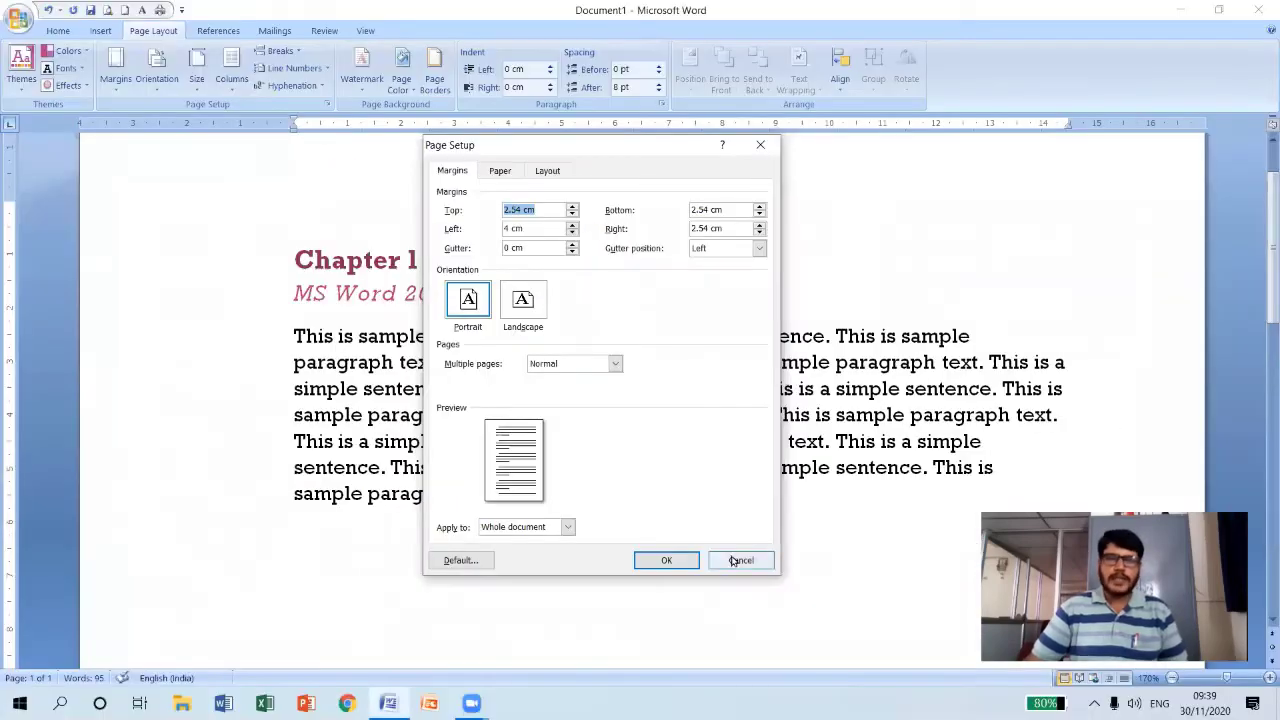
pyautogui.click(737, 560)
# Replace the custom margins with the Normal preset.
pyautogui.click(117, 86)
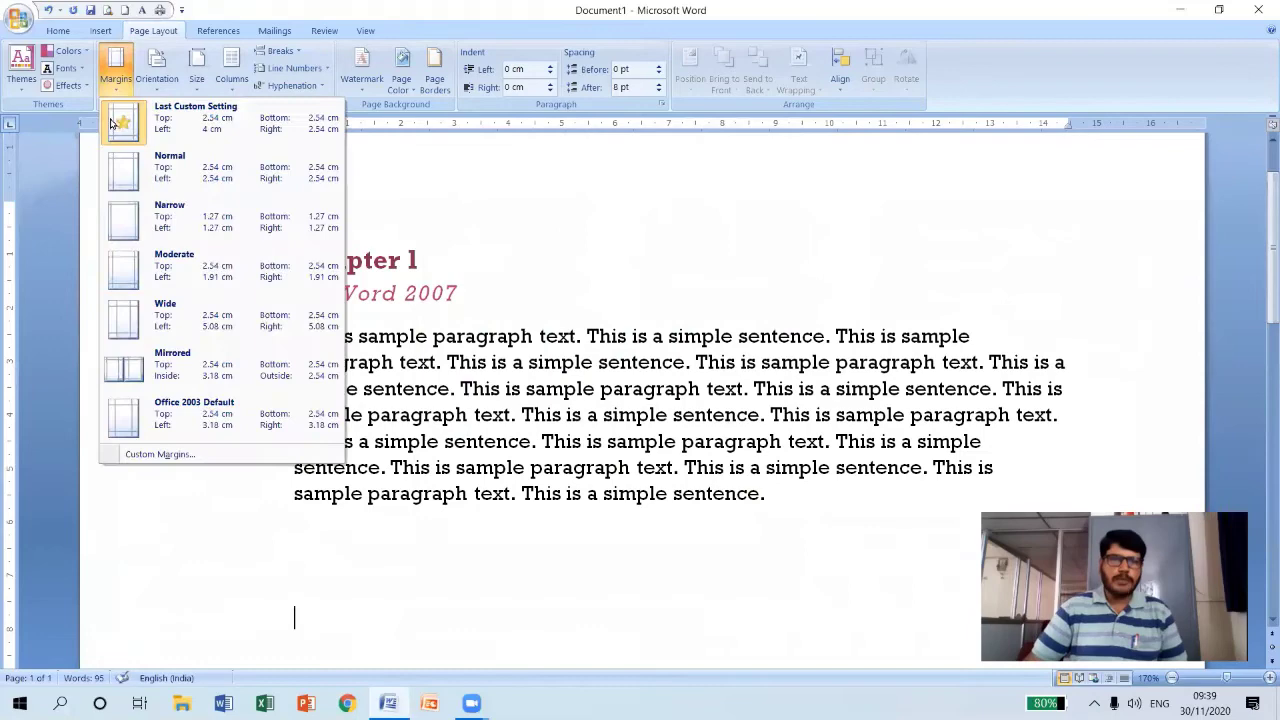
pyautogui.click(133, 168)
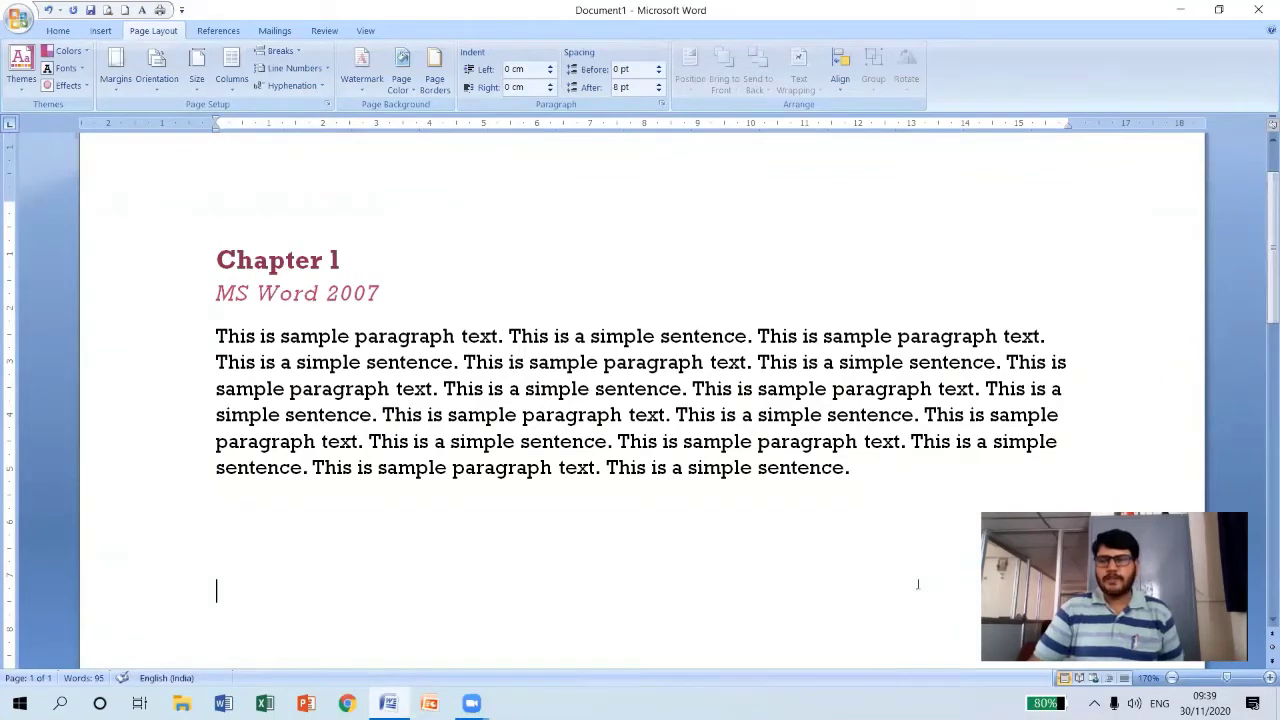
# Zoom the document out to 70% to view more of the page.
pyautogui.click(1172, 680)
pyautogui.click(1172, 680)
pyautogui.click(1172, 680)
pyautogui.click(1172, 680)
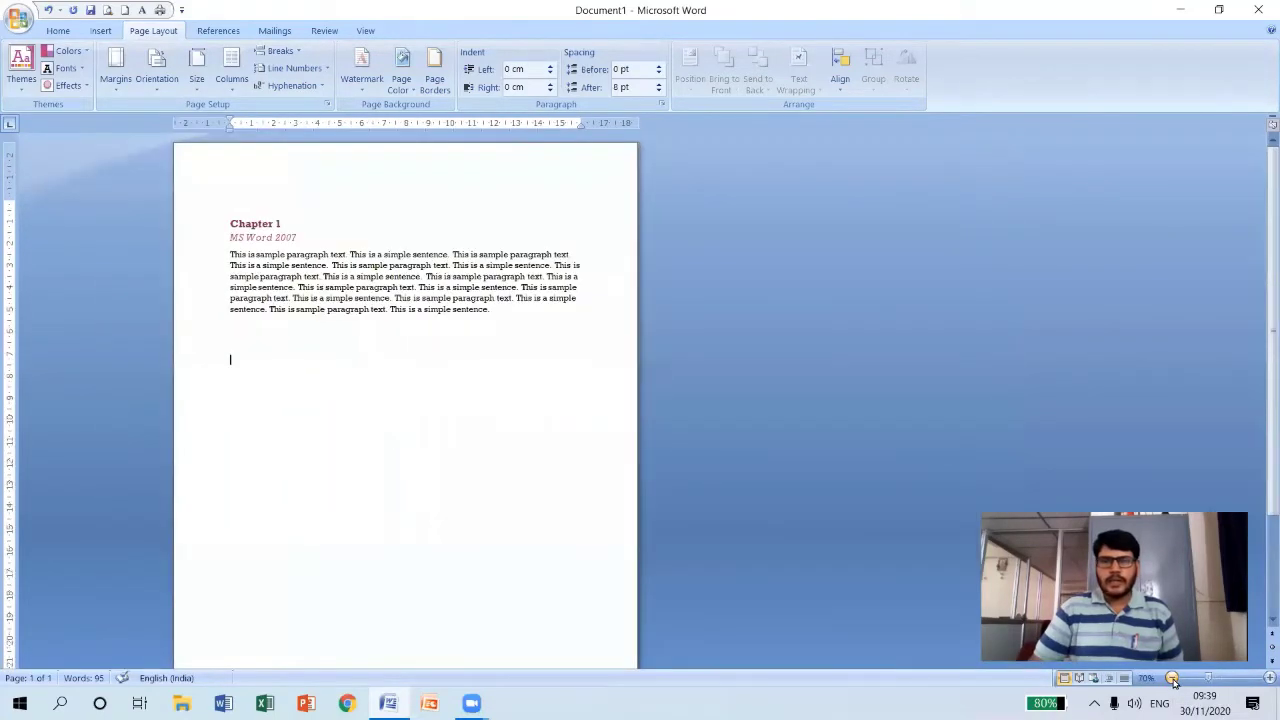
# Zoom the document out to 50% so the whole page fits in view.
pyautogui.click(1172, 680)
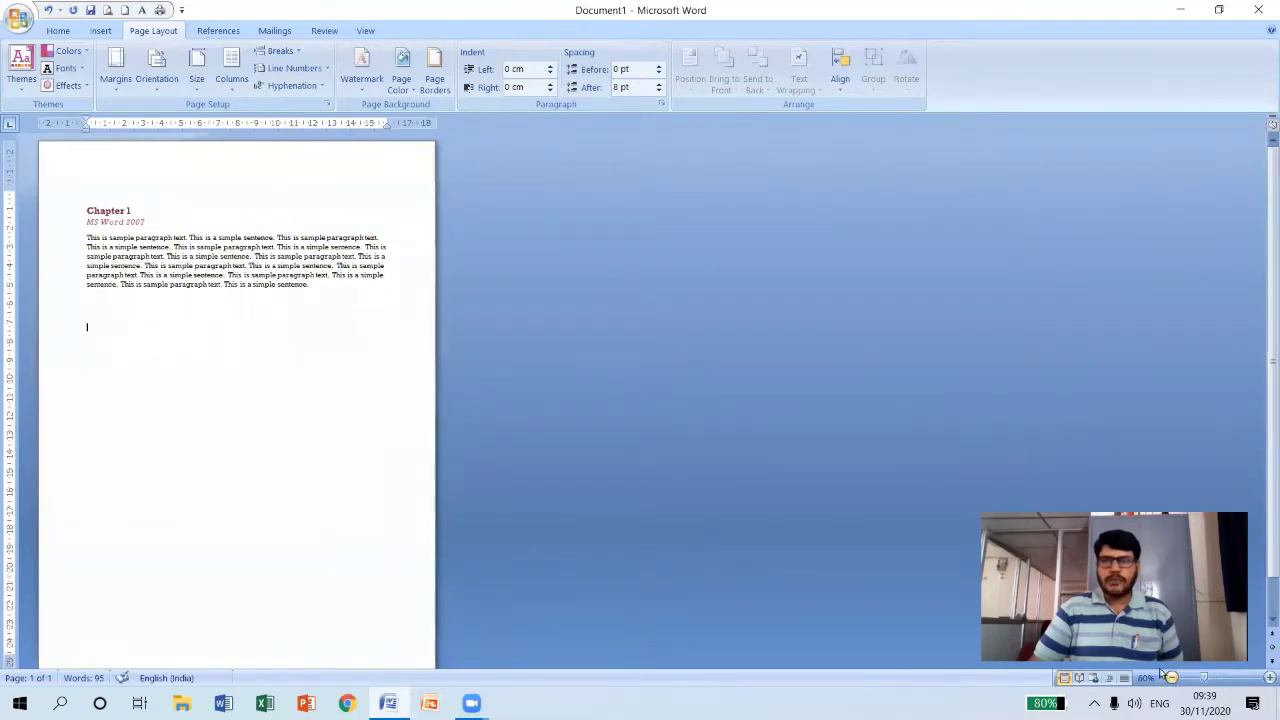
pyautogui.scroll(-1, 1262, 357)
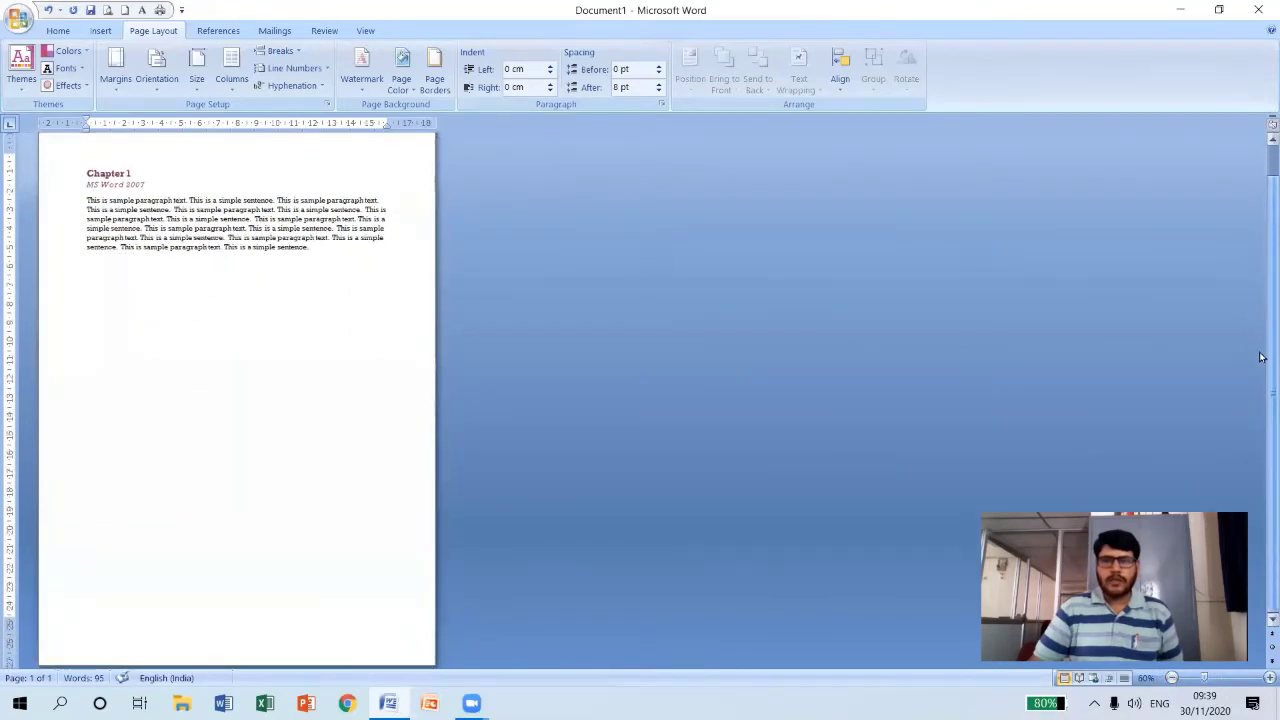
pyautogui.scroll(1, 1261, 309)
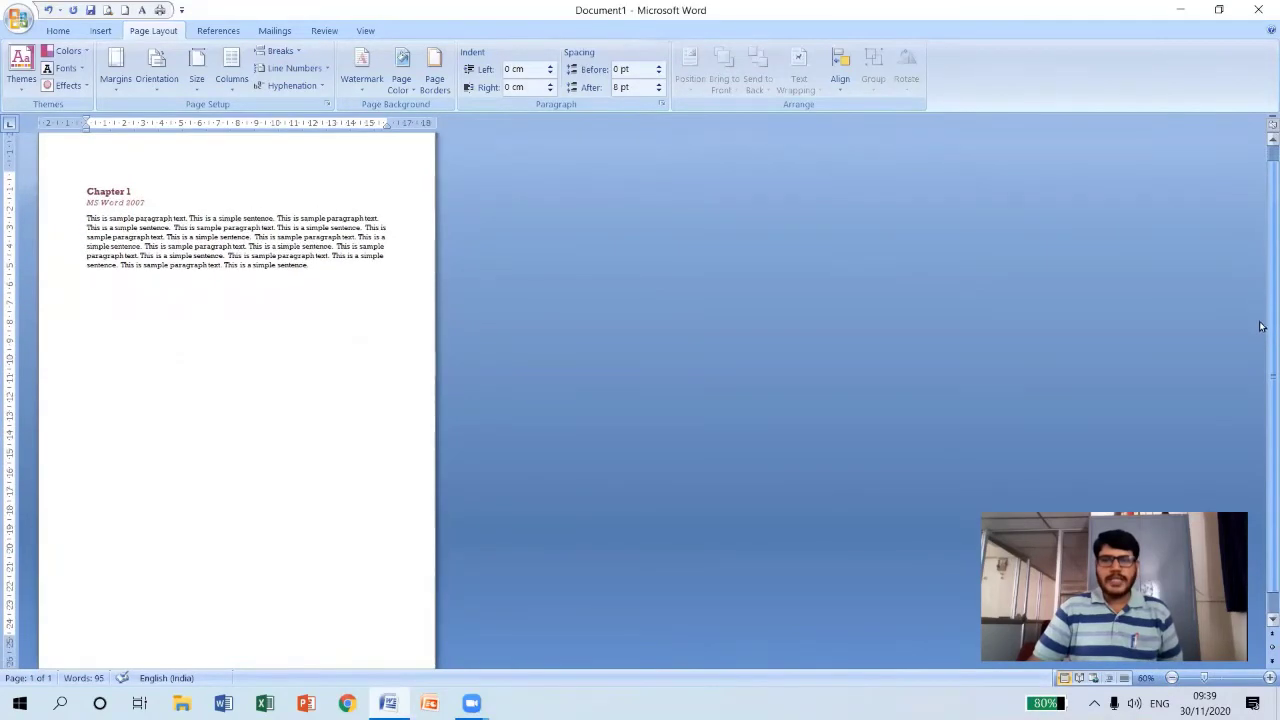
pyautogui.scroll(-1, 1262, 327)
pyautogui.click(1172, 679)
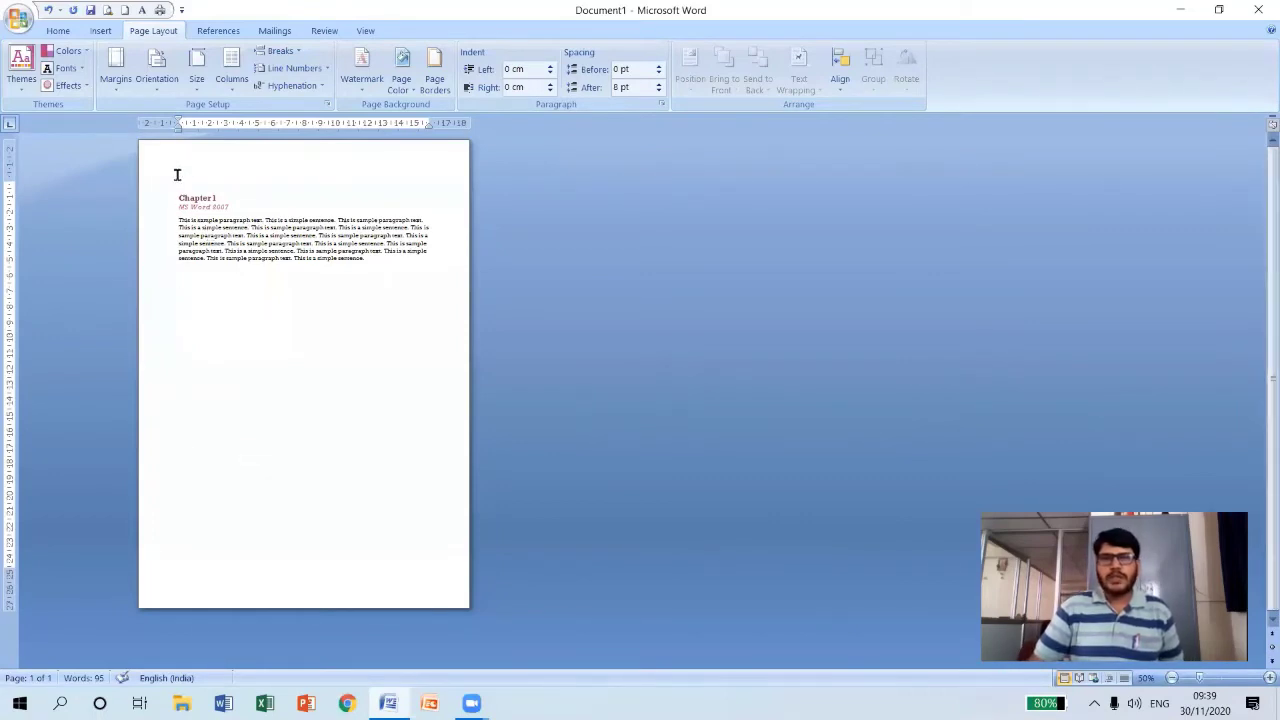
# Switch the page orientation to Landscape and return it to Portrait.
pyautogui.click(156, 88)
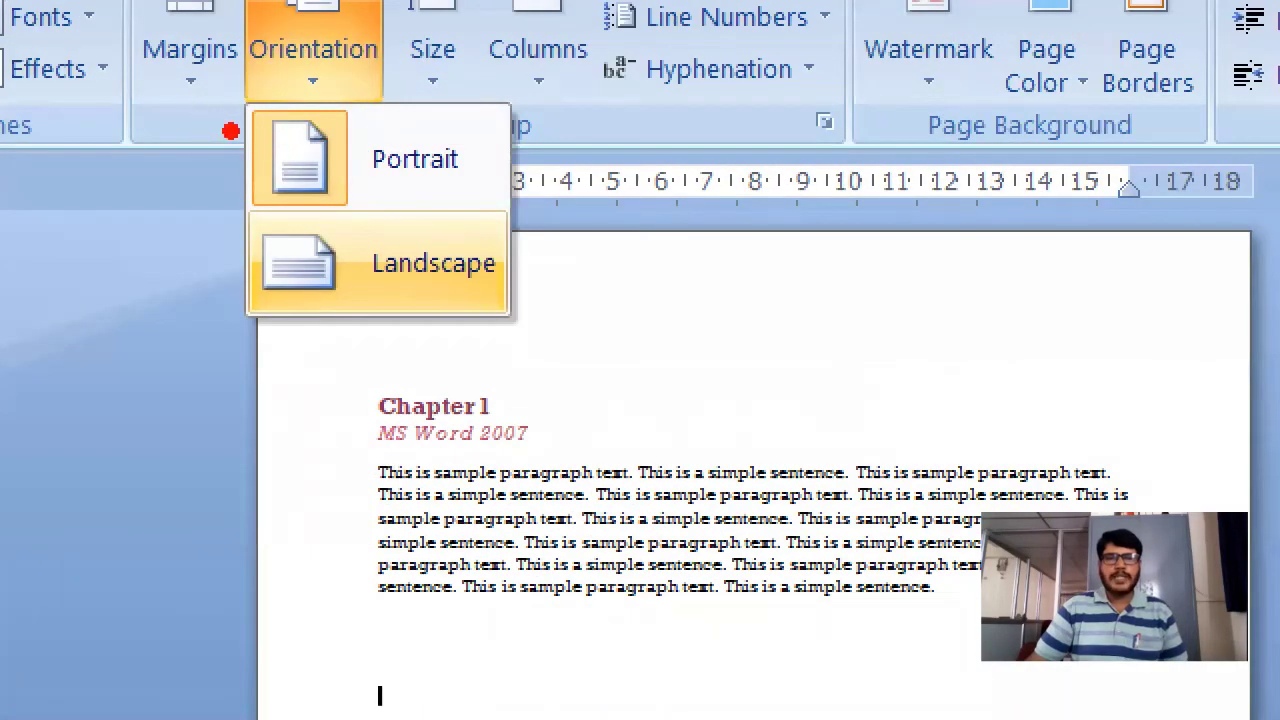
pyautogui.moveTo(213, 118); pyautogui.dragTo(213, 185)
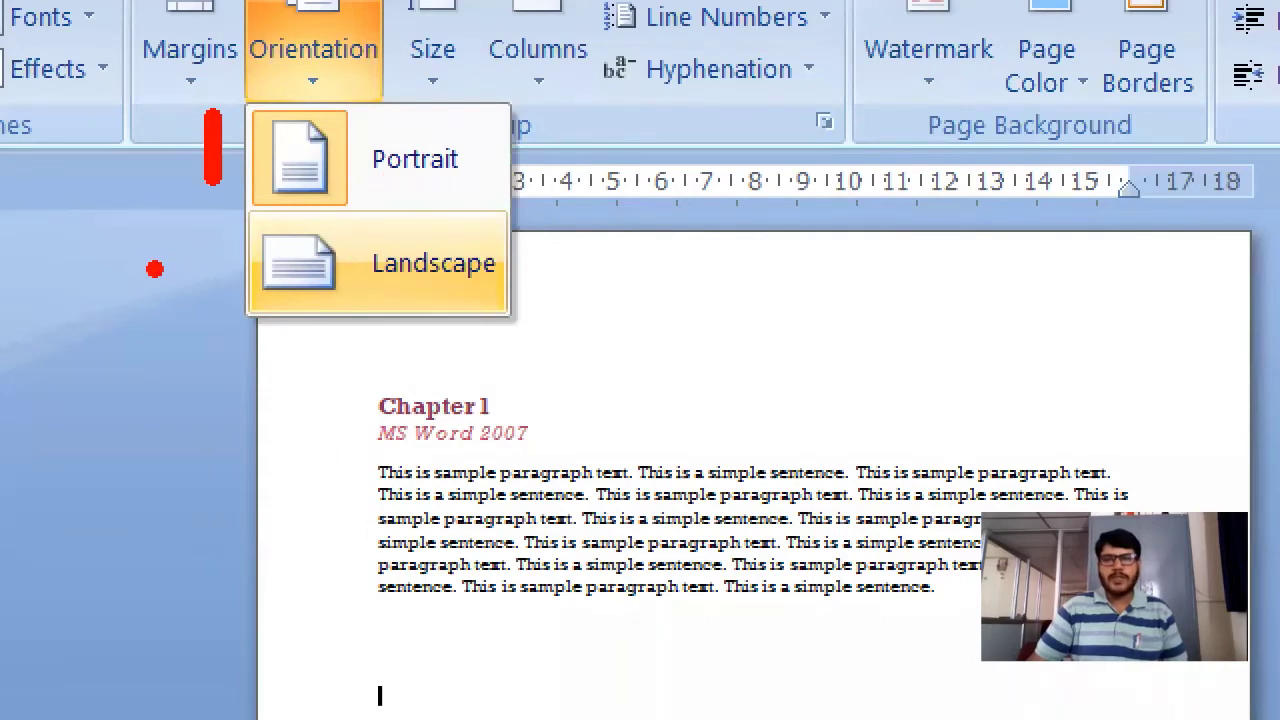
pyautogui.moveTo(152, 268); pyautogui.dragTo(233, 268)
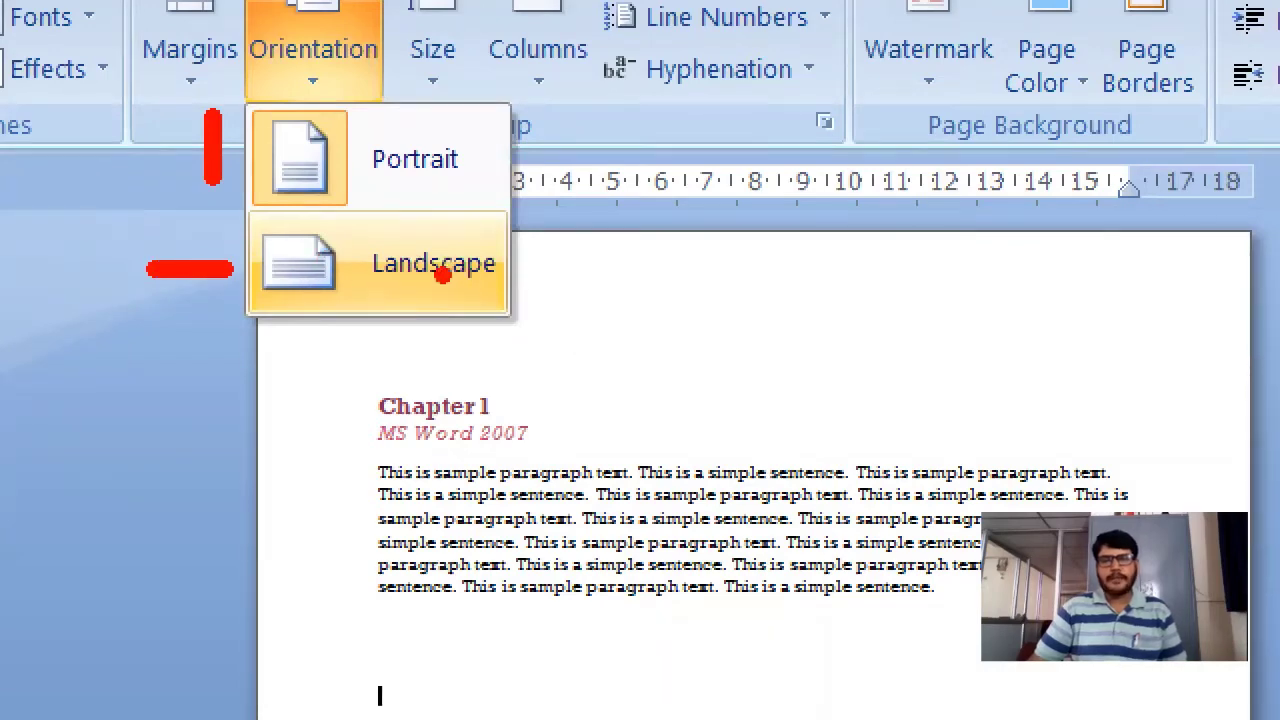
pyautogui.press('Escape')
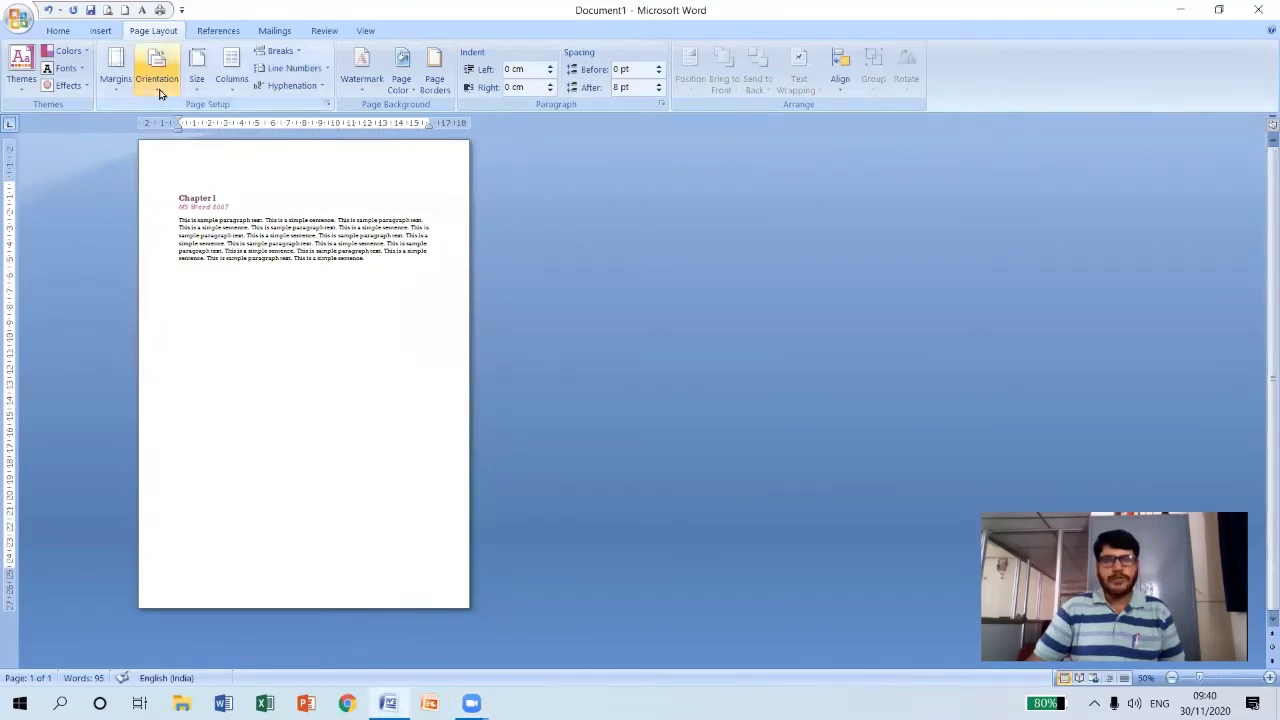
pyautogui.click(159, 93)
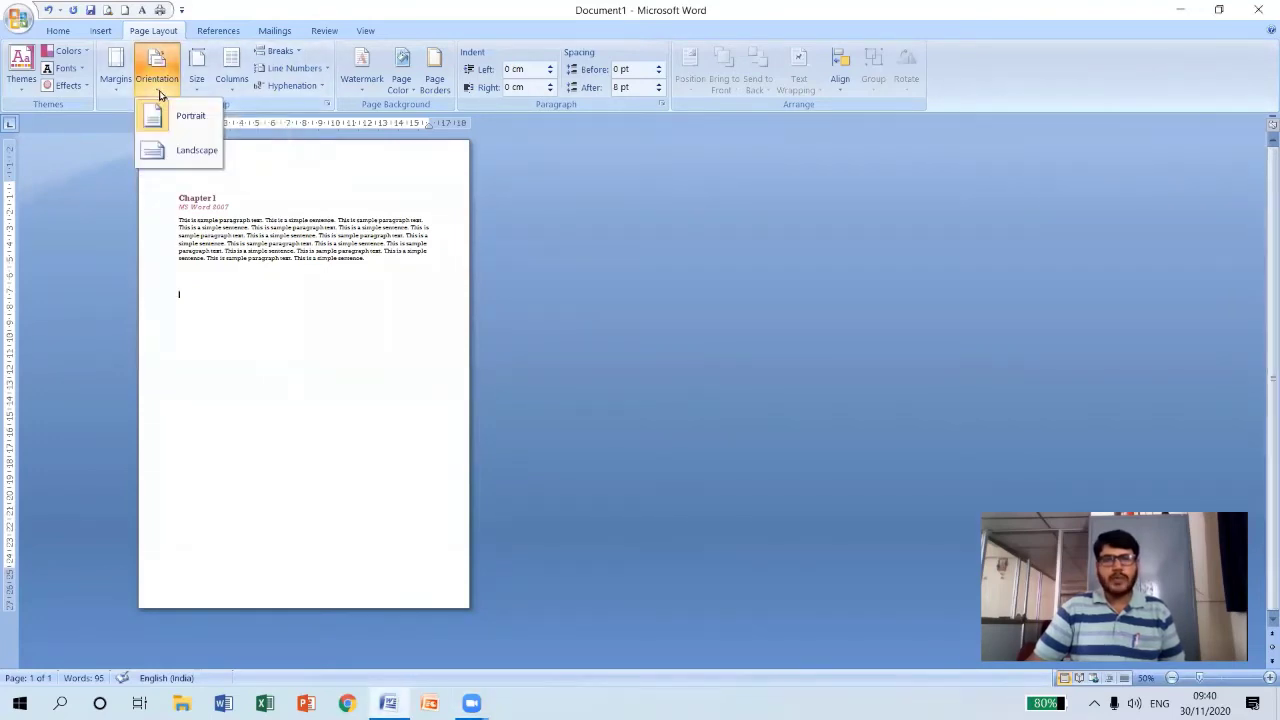
pyautogui.click(183, 152)
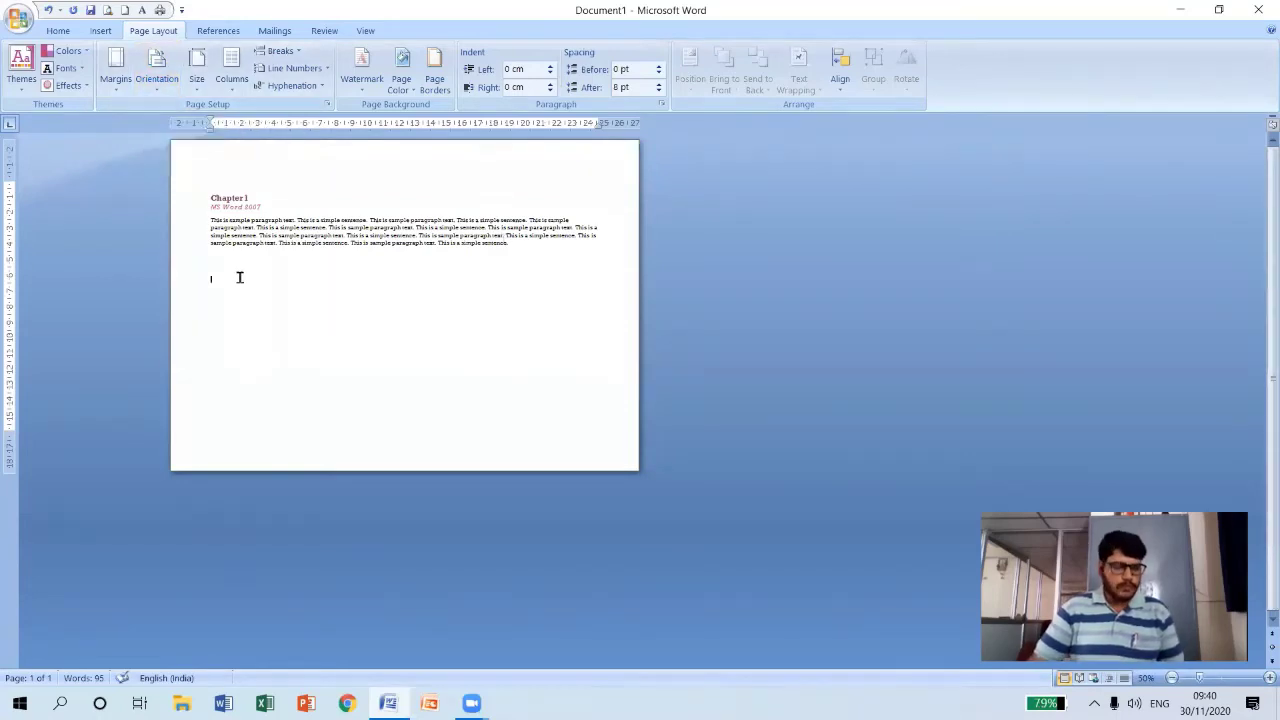
pyautogui.click(157, 68)
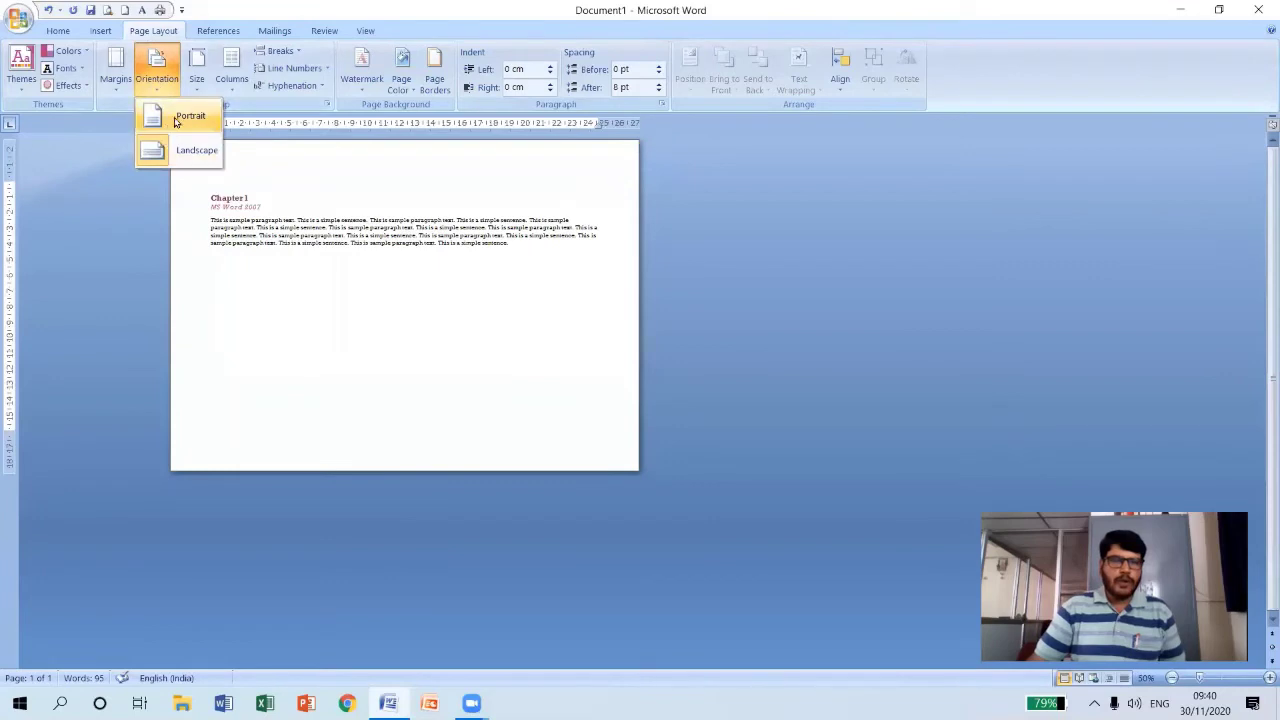
pyautogui.click(176, 118)
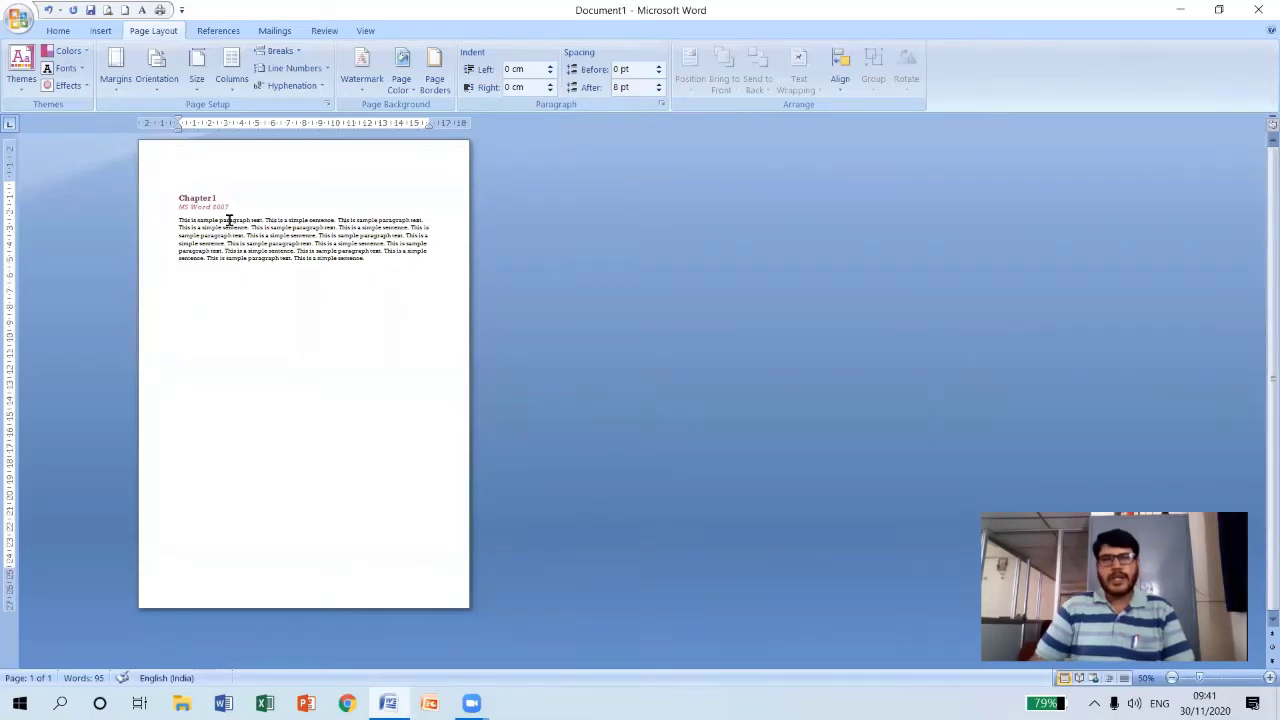
# Change the paper size to Letter and return it to A4.
pyautogui.click(197, 92)
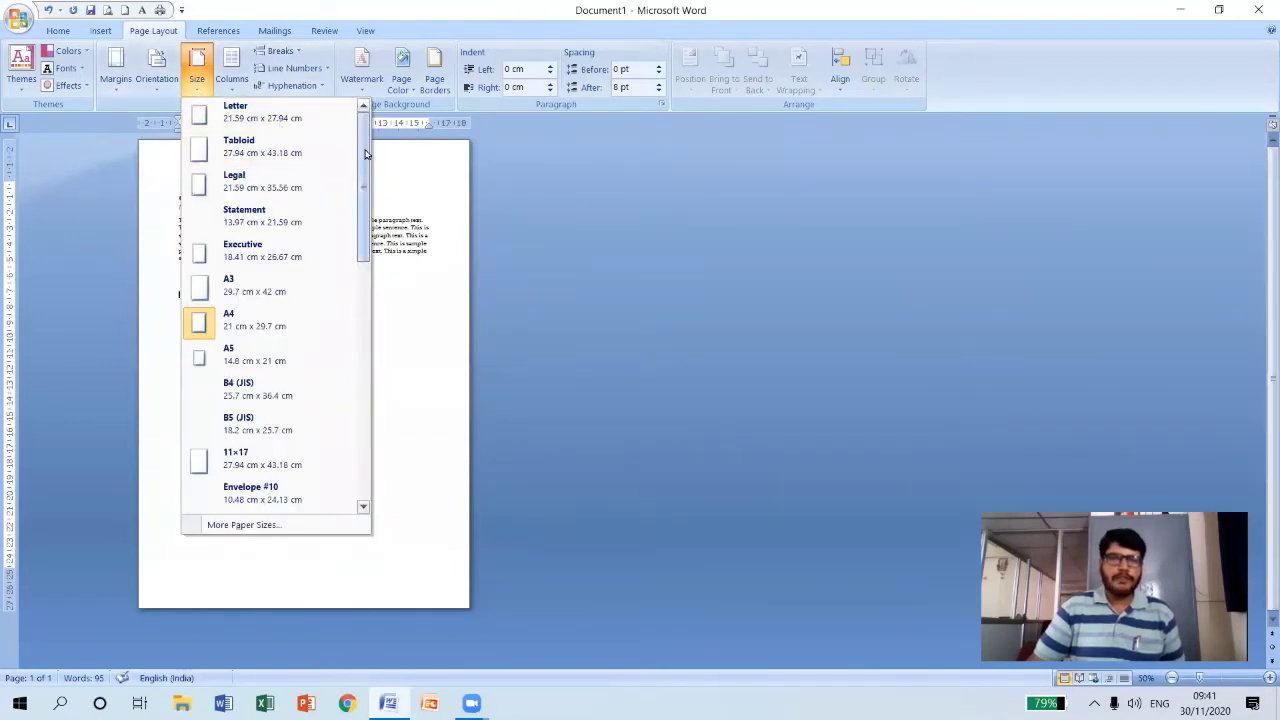
pyautogui.moveTo(365, 153)
pyautogui.mouseDown()
pyautogui.moveTo(358, 402)
pyautogui.moveTo(353, 147)
pyautogui.mouseUp()
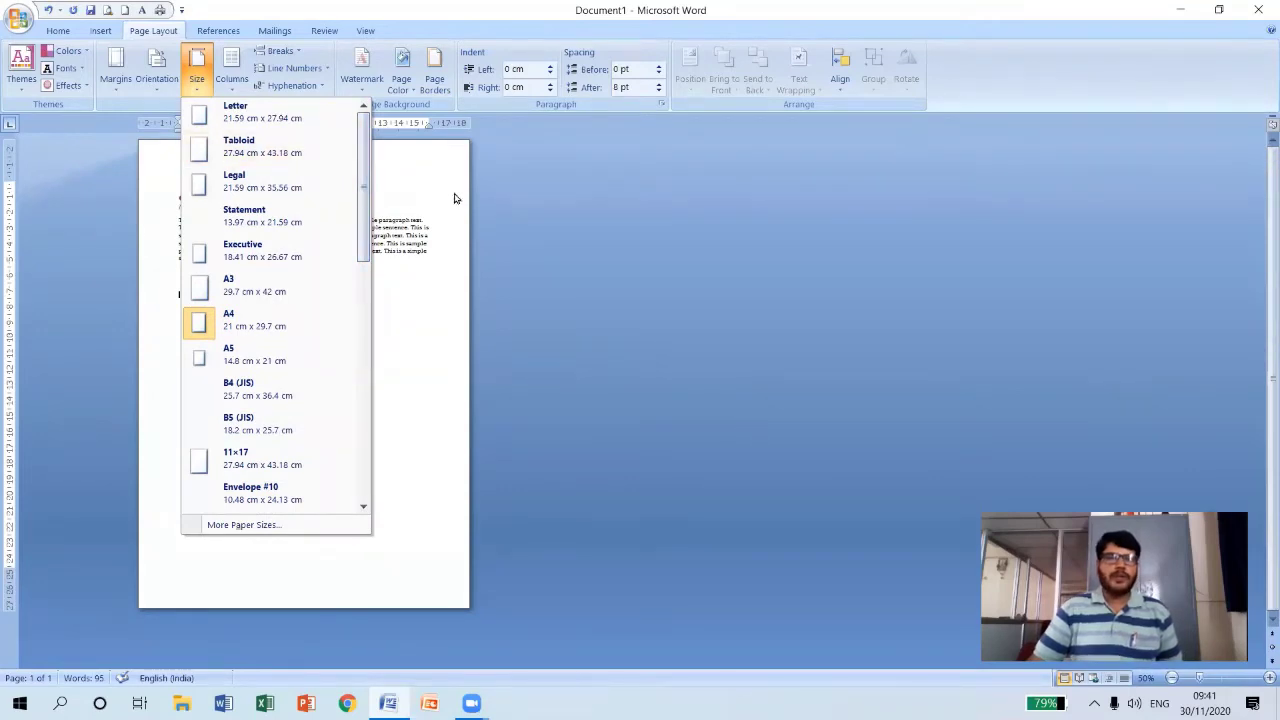
pyautogui.click(242, 121)
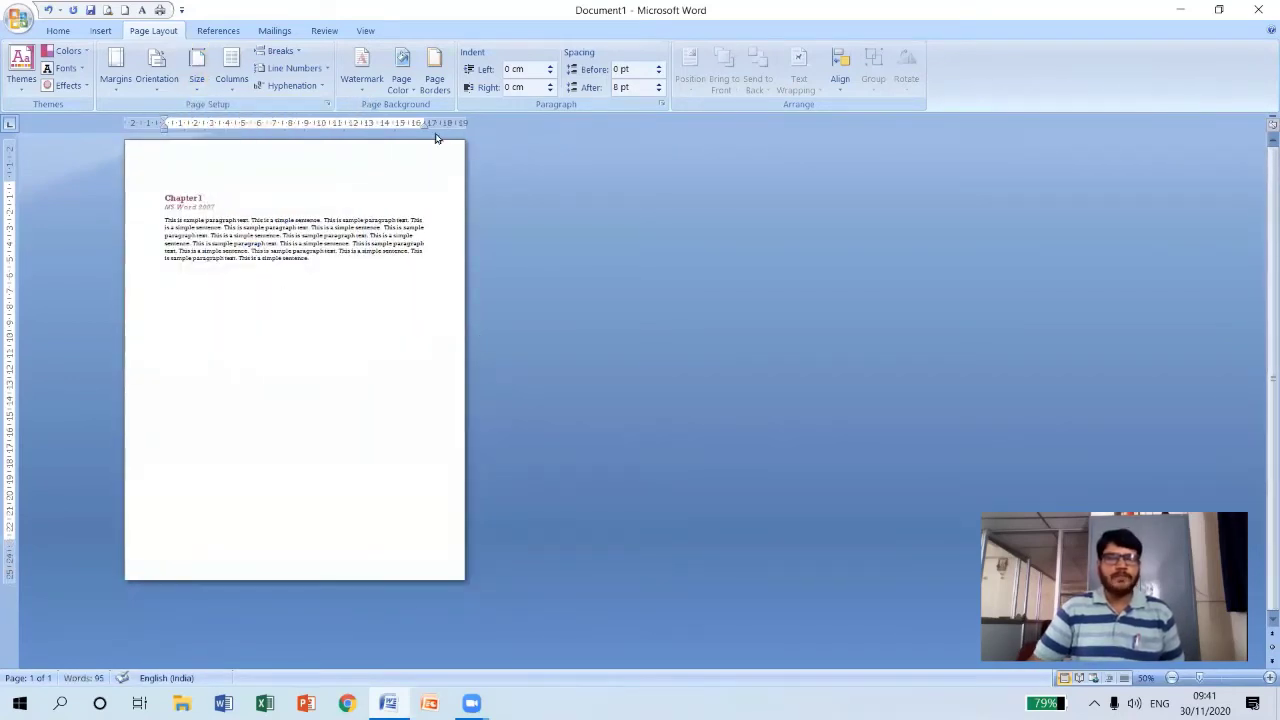
pyautogui.click(198, 88)
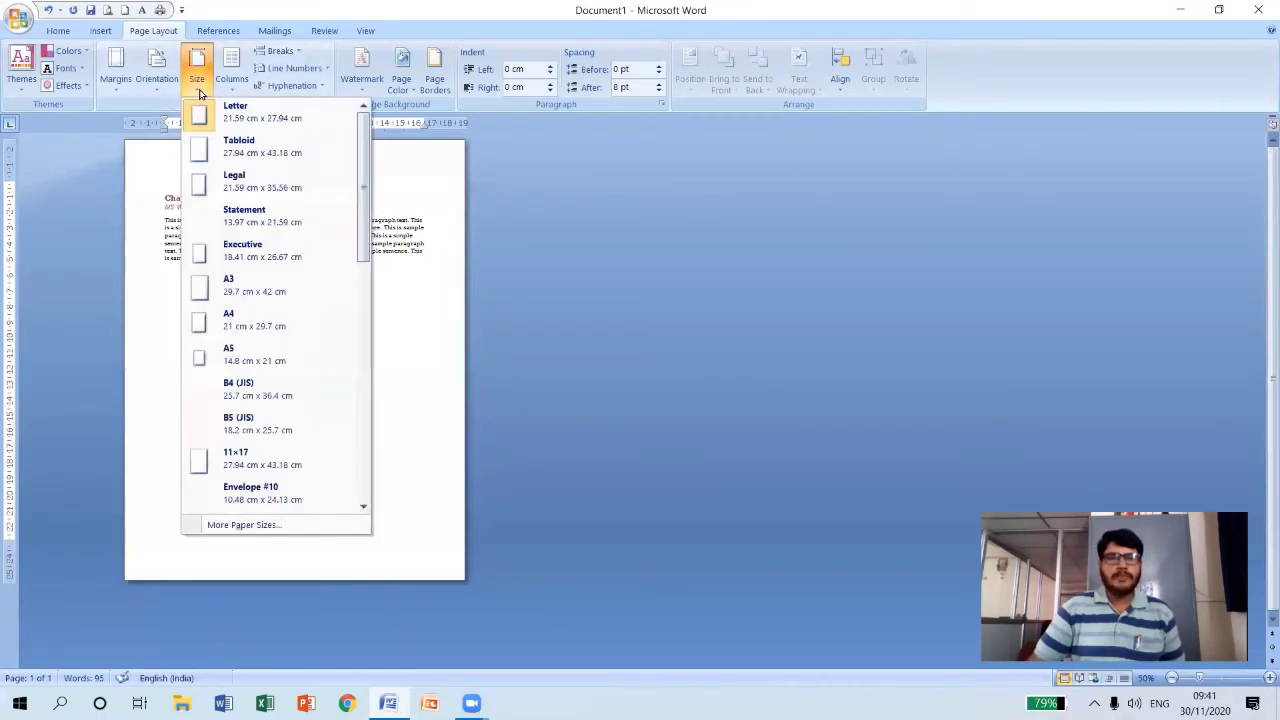
pyautogui.click(250, 325)
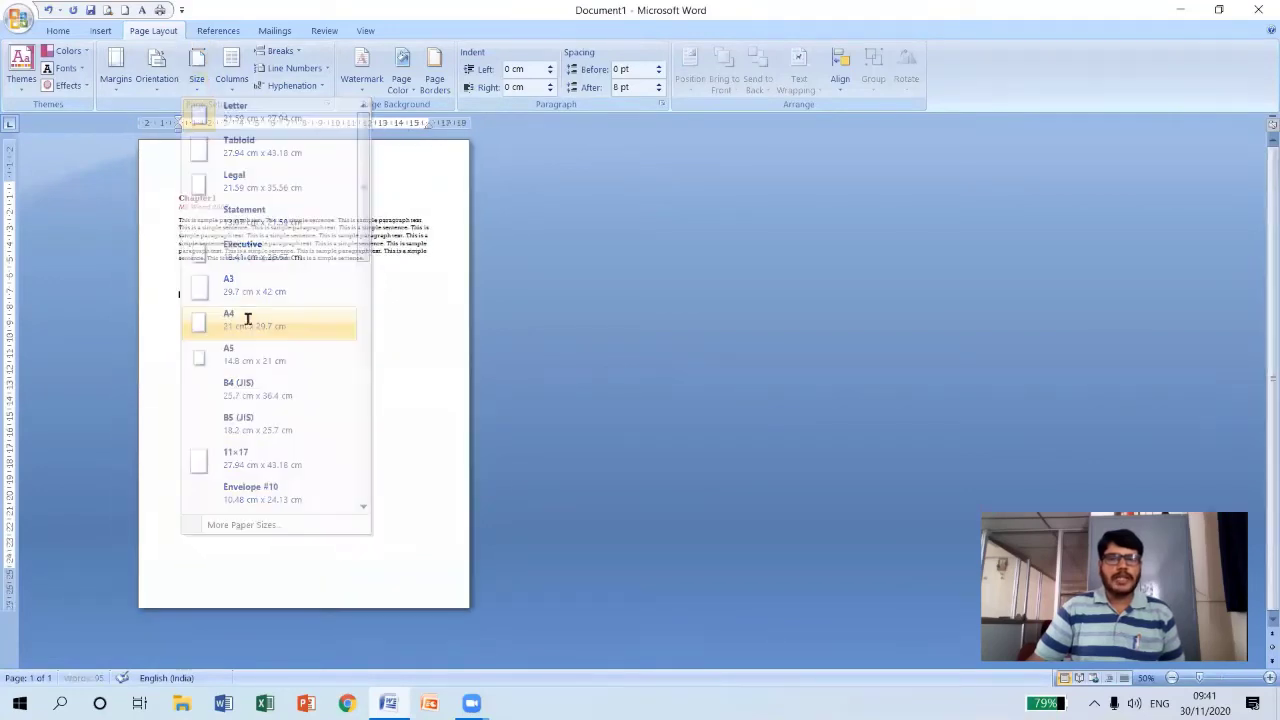
# Try the A3 paper size, and switch the page to Legal size.
pyautogui.click(196, 86)
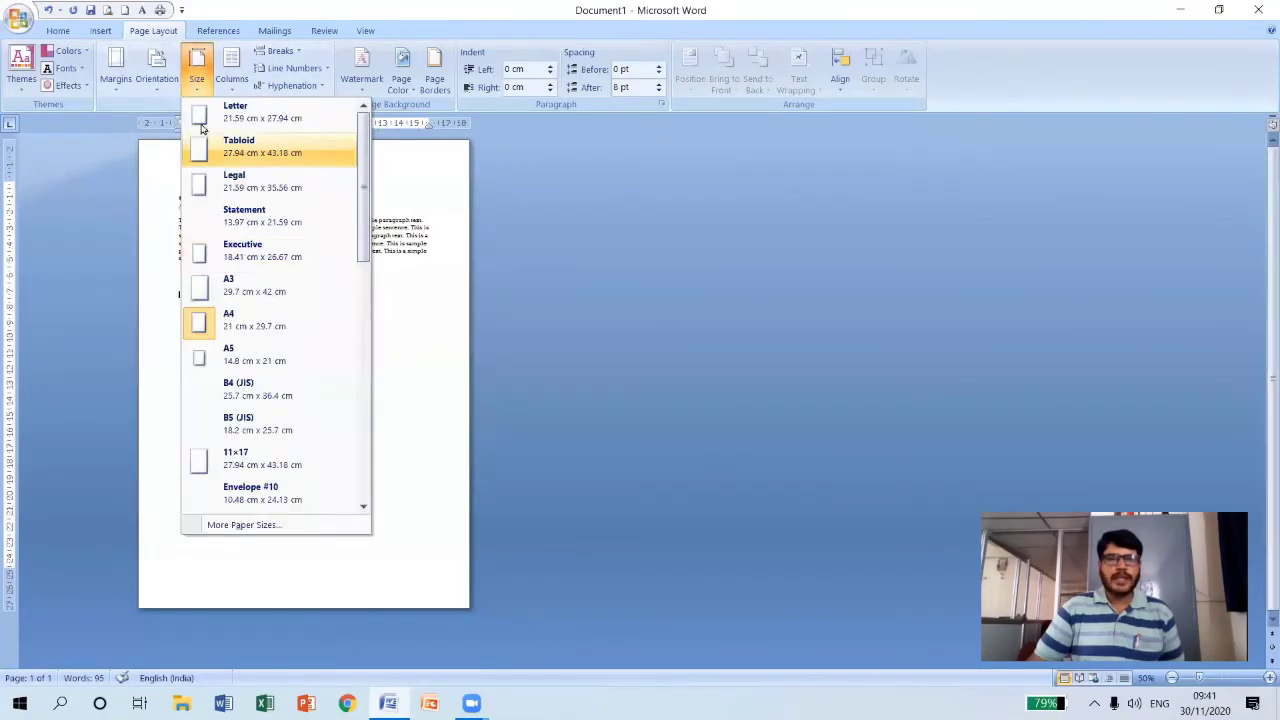
pyautogui.click(229, 286)
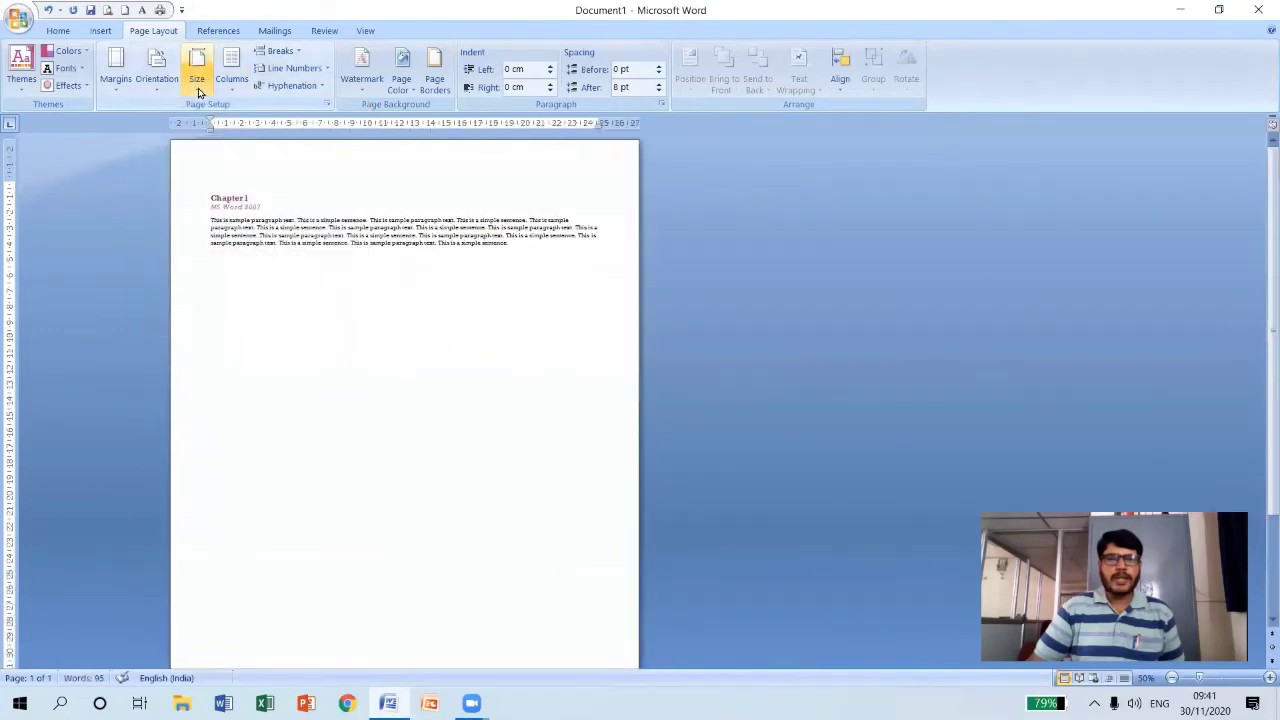
pyautogui.click(196, 86)
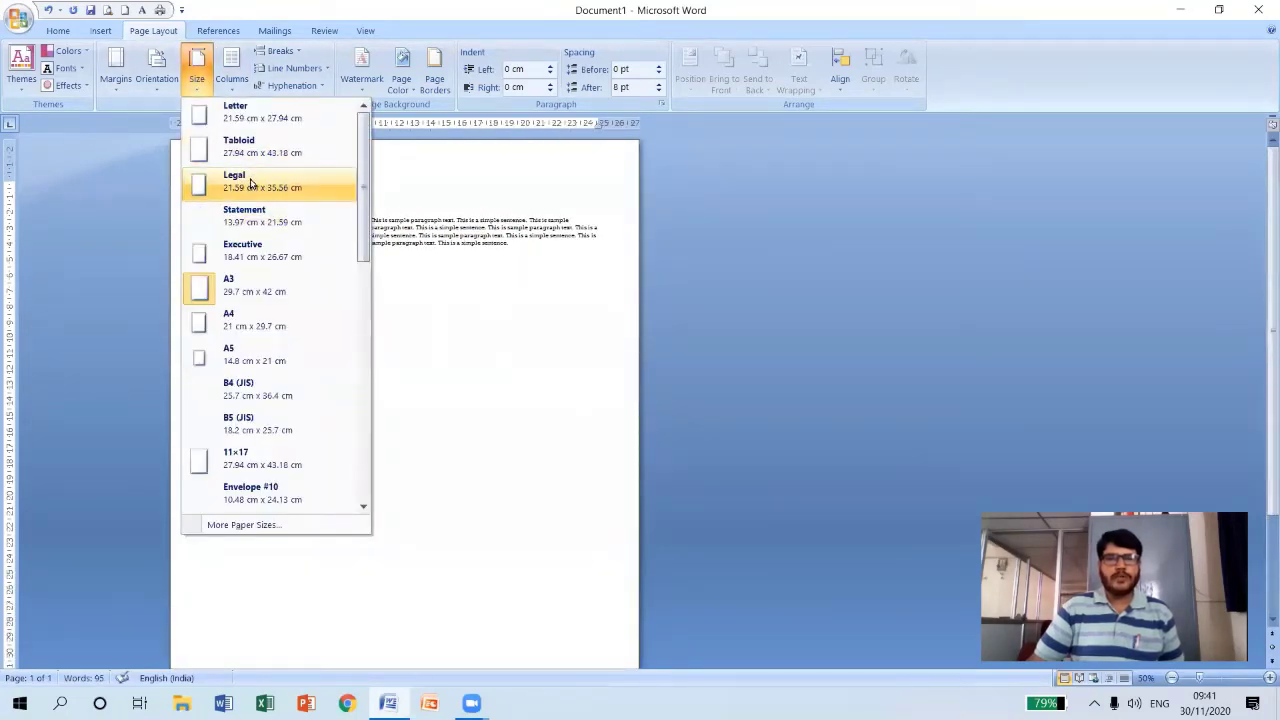
pyautogui.click(250, 183)
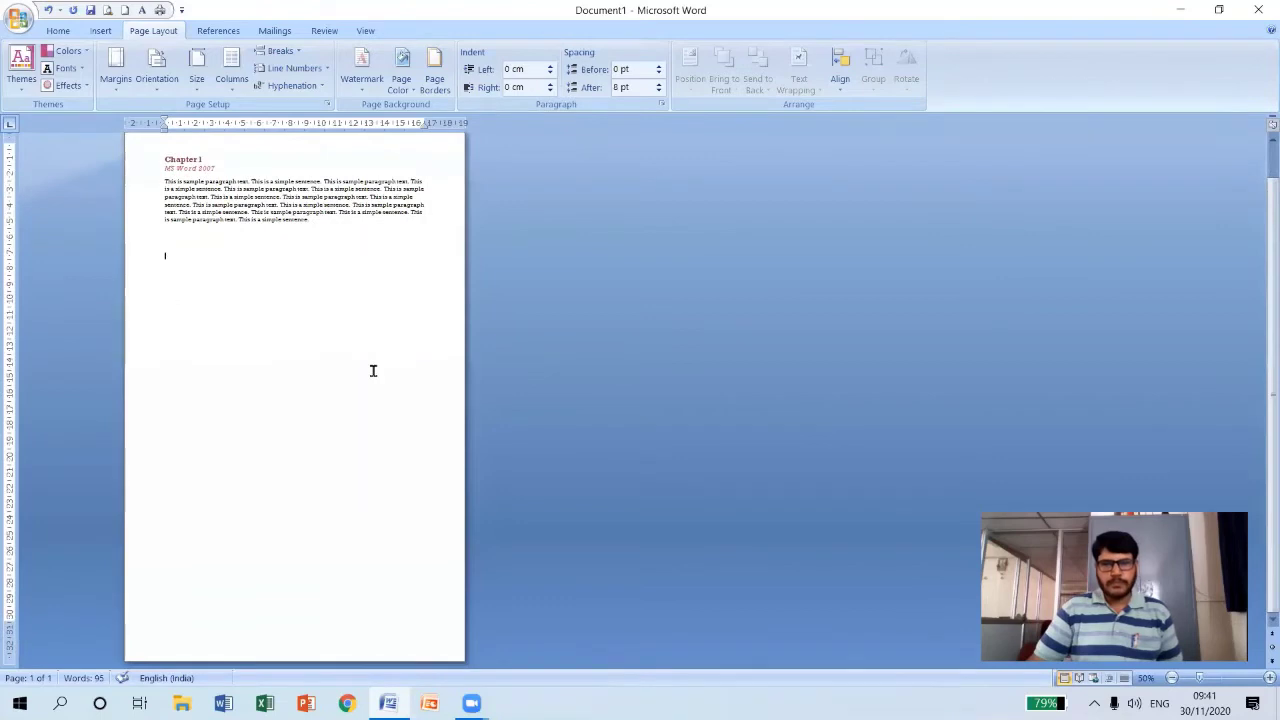
# Look through the available paper sizes to the end, and set the page to A4.
pyautogui.click(197, 75)
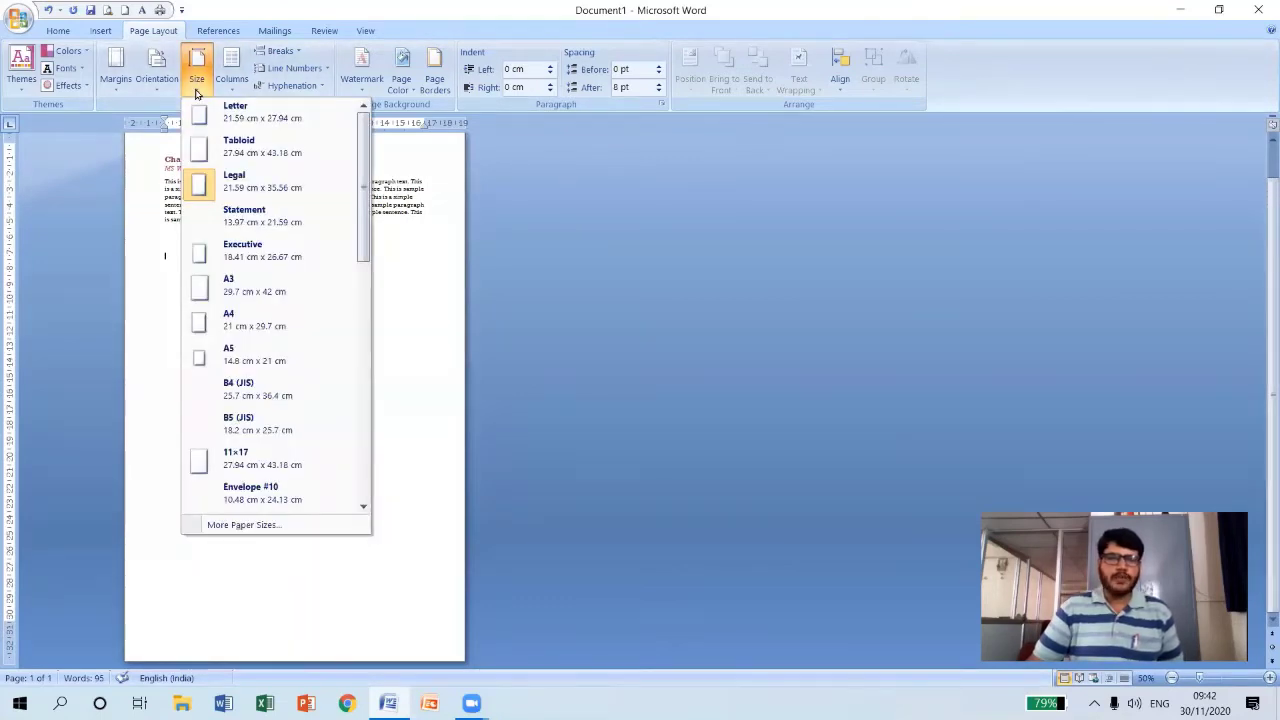
pyautogui.moveTo(364, 190); pyautogui.dragTo(361, 423)
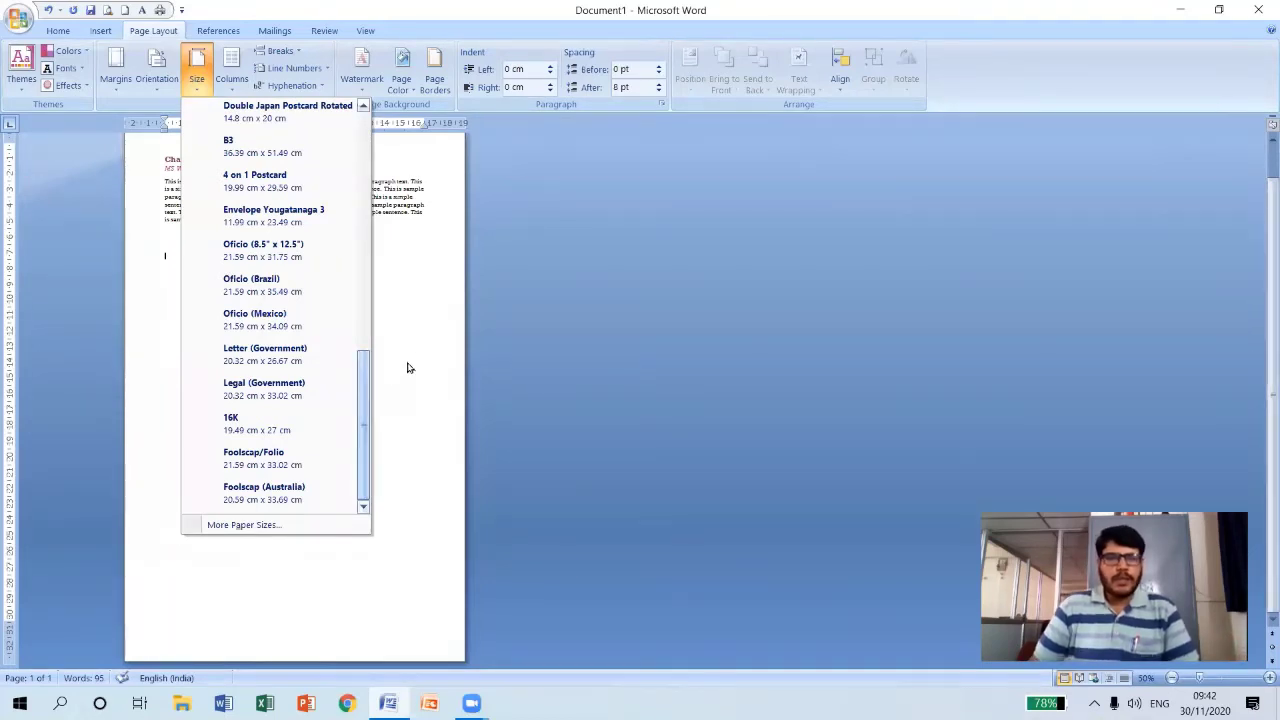
pyautogui.click(407, 327)
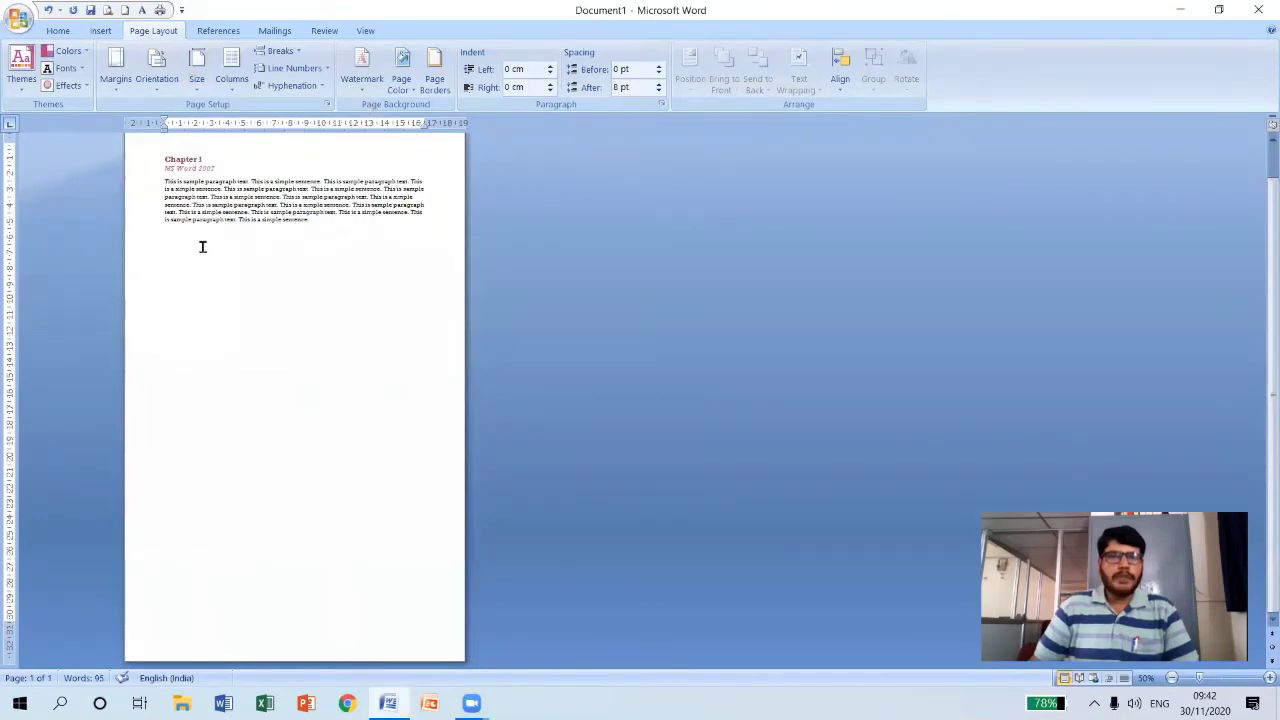
pyautogui.click(197, 80)
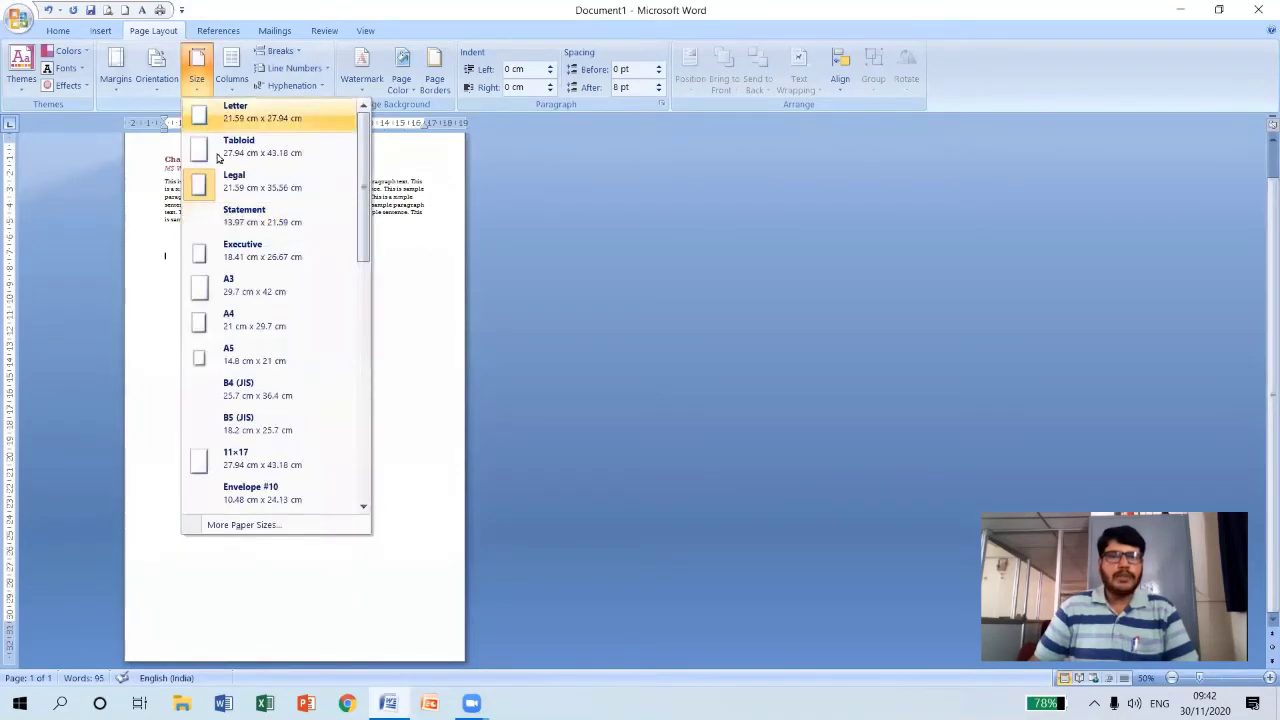
pyautogui.click(237, 326)
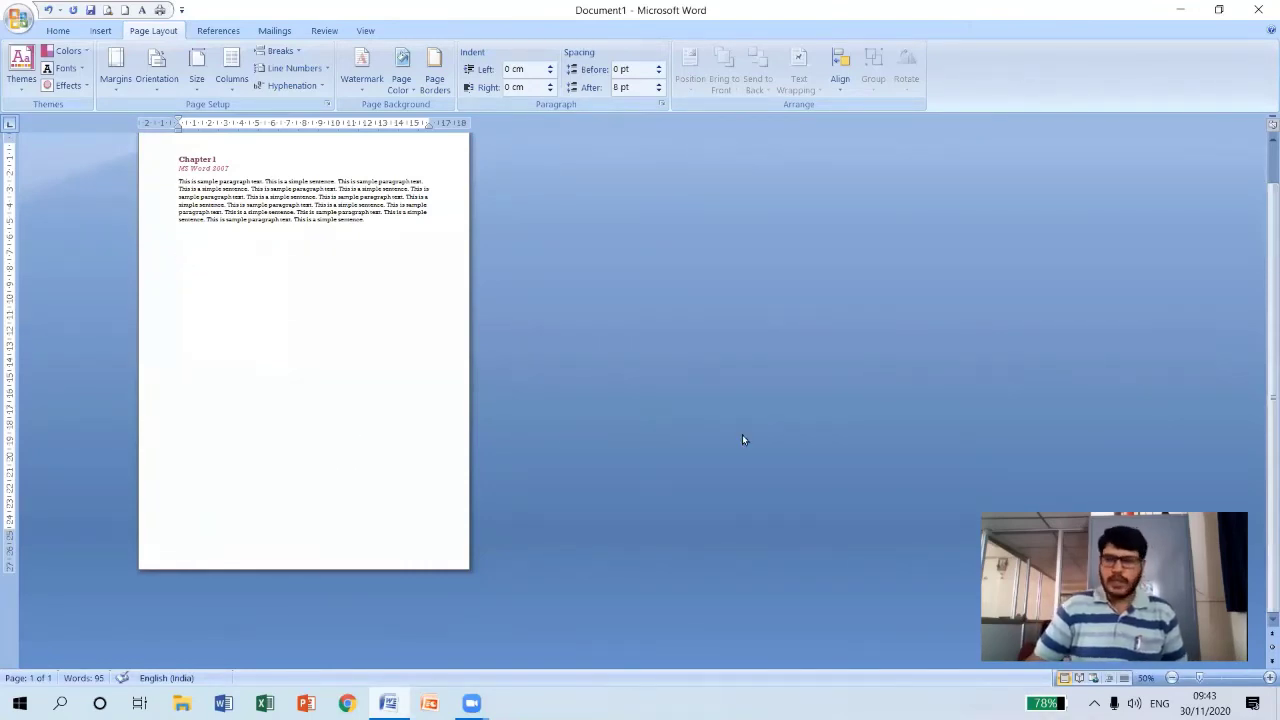
# Arrange the body paragraph below the MS Word 2007 subheading in two columns.
pyautogui.click(1266, 678)
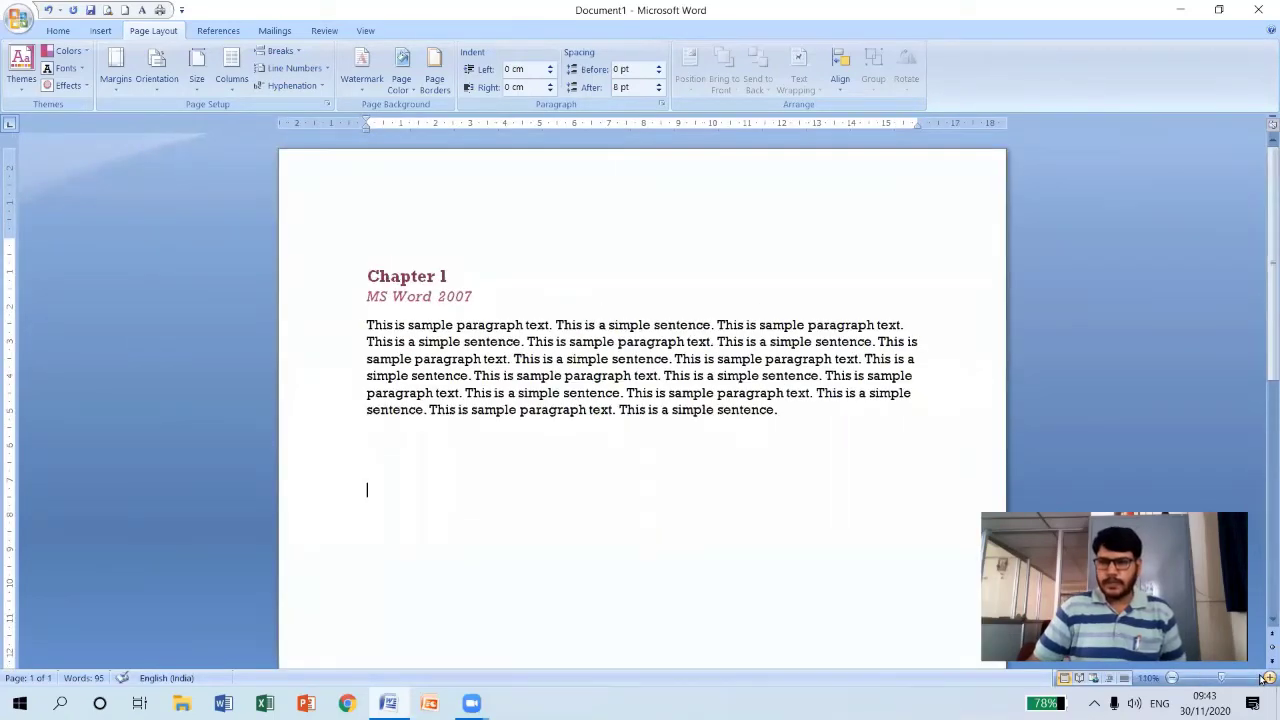
pyautogui.click(1172, 678)
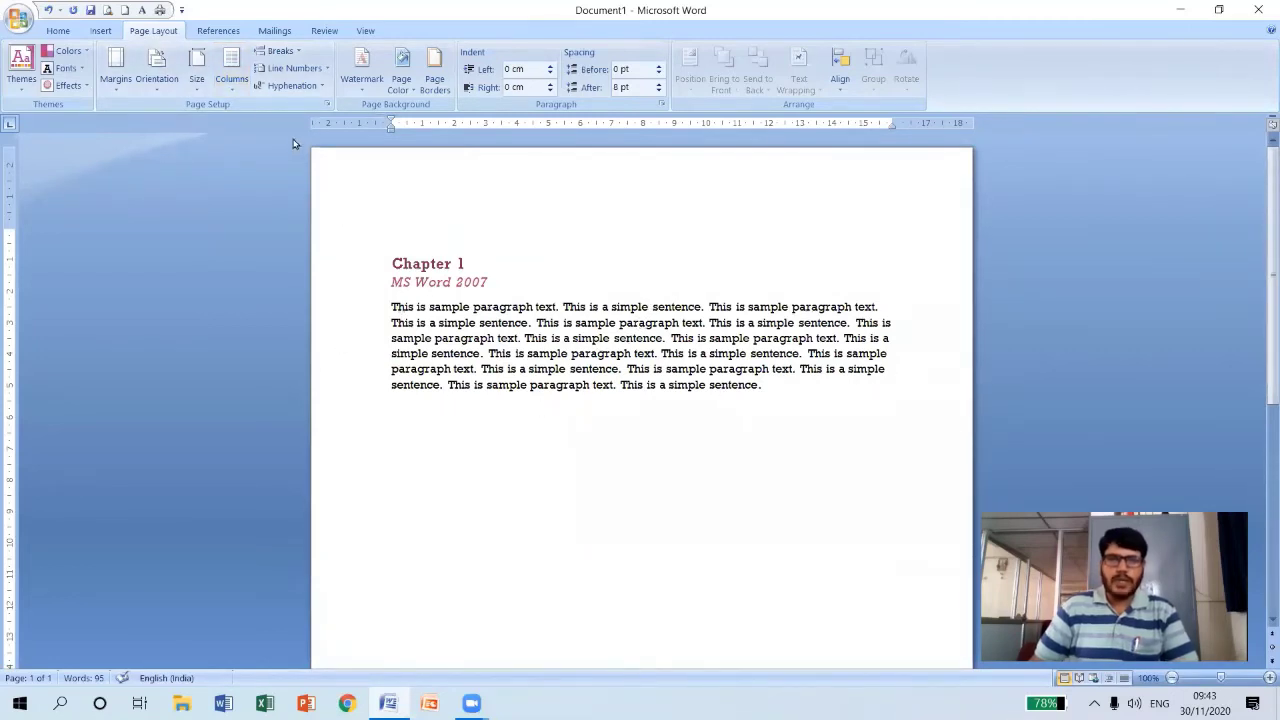
pyautogui.click(231, 80)
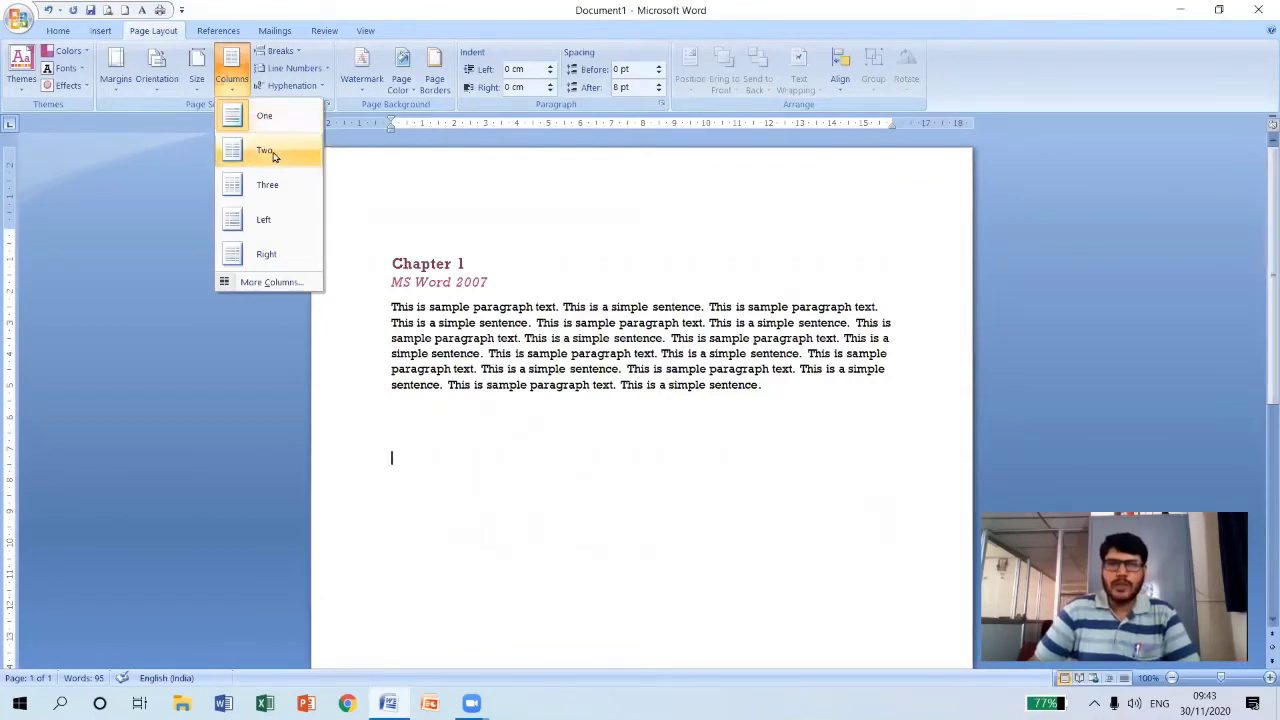
pyautogui.click(353, 316)
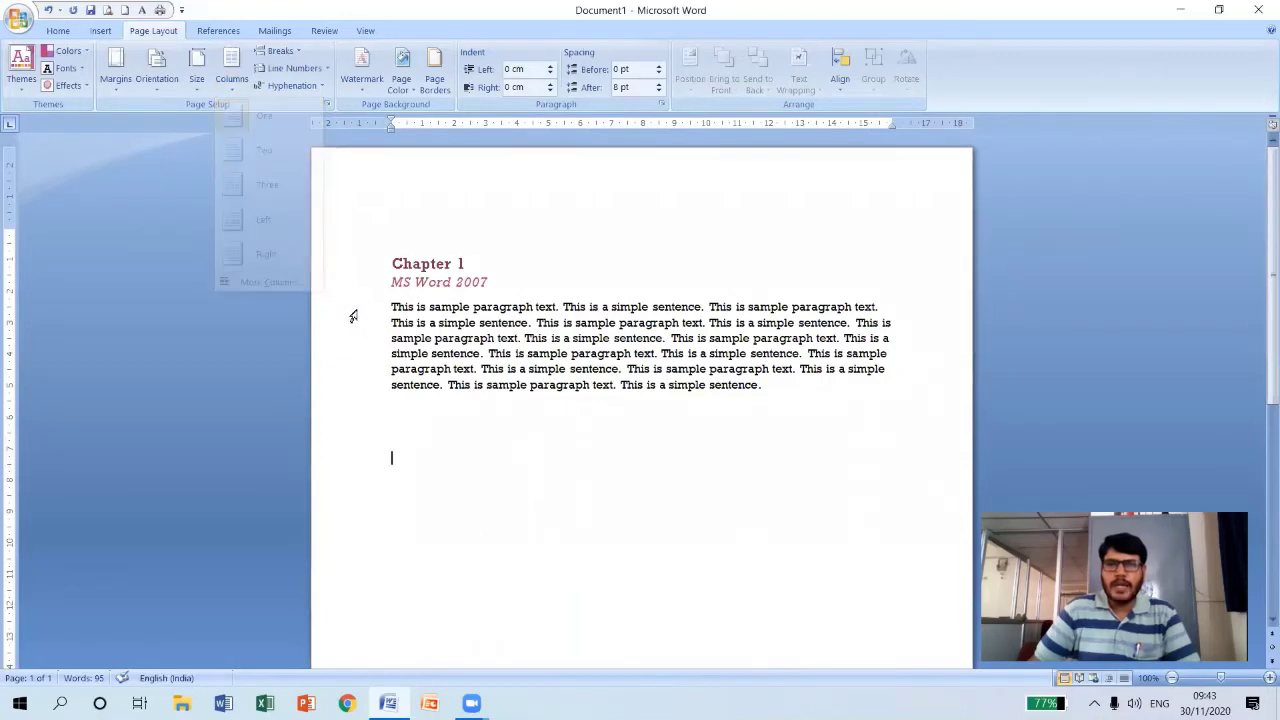
pyautogui.doubleClick(353, 316)
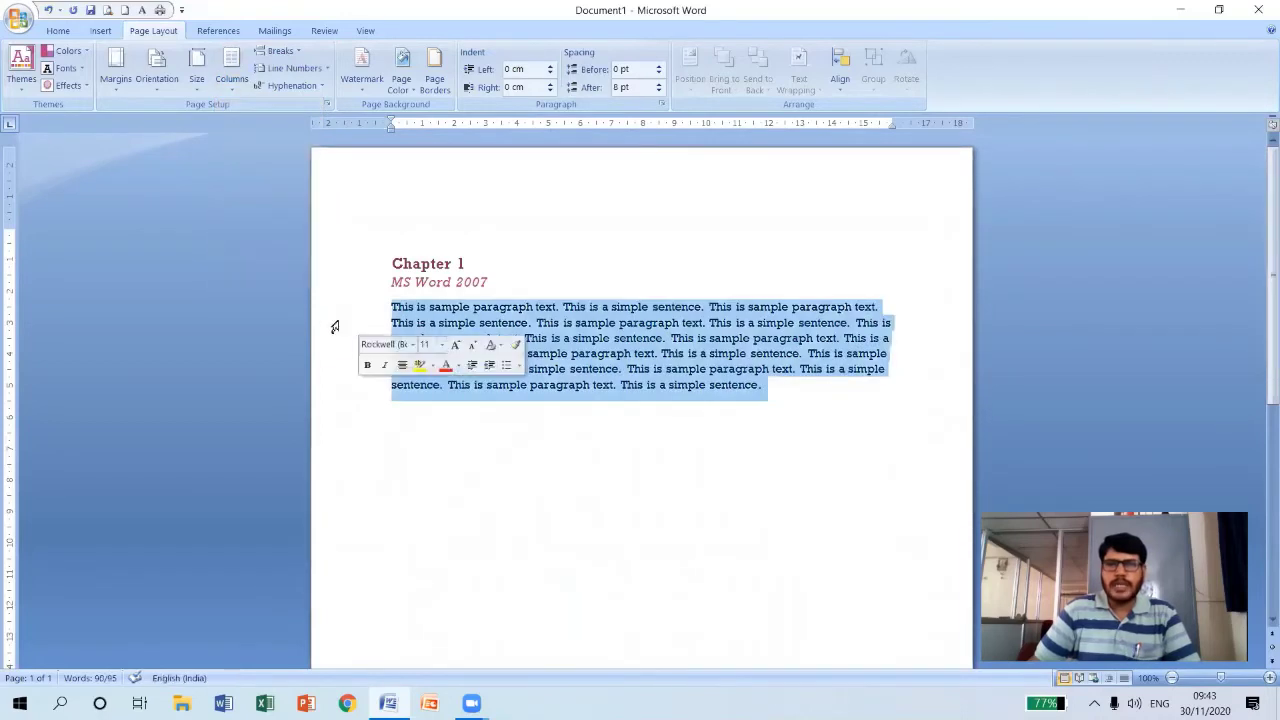
pyautogui.click(231, 84)
pyautogui.click(240, 150)
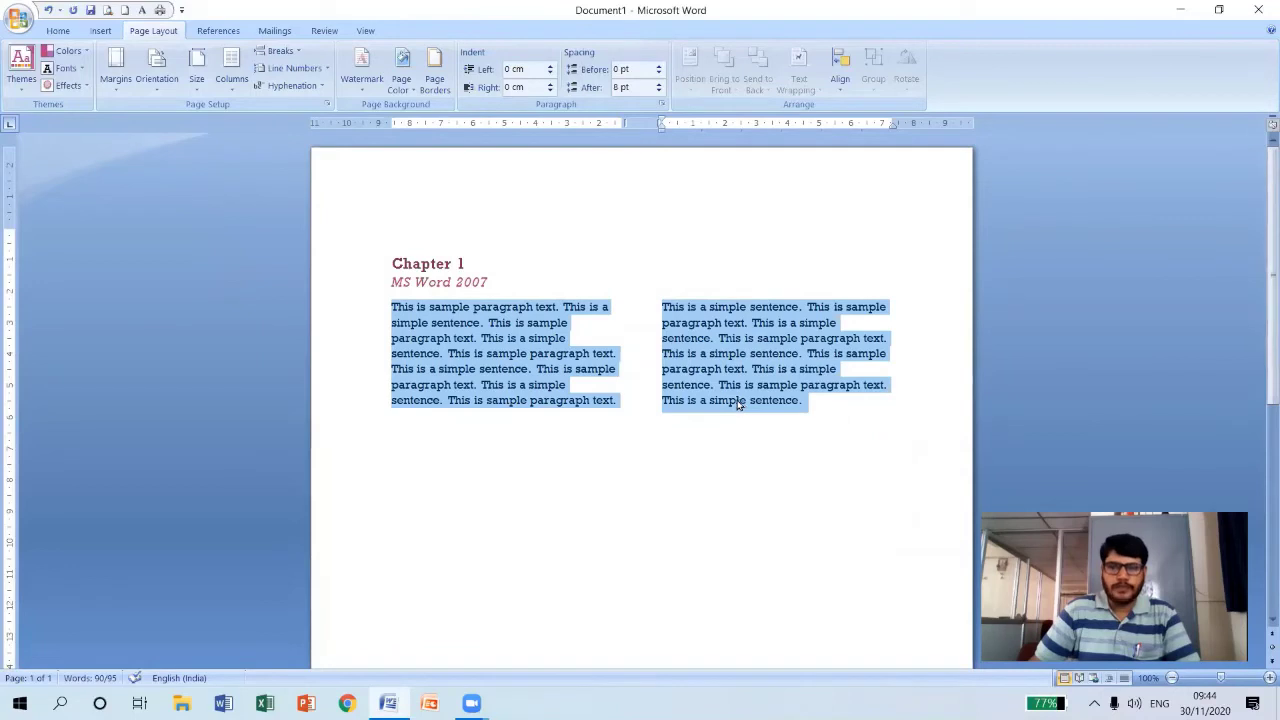
# Change the selected body paragraph to a three-column layout.
pyautogui.click(238, 88)
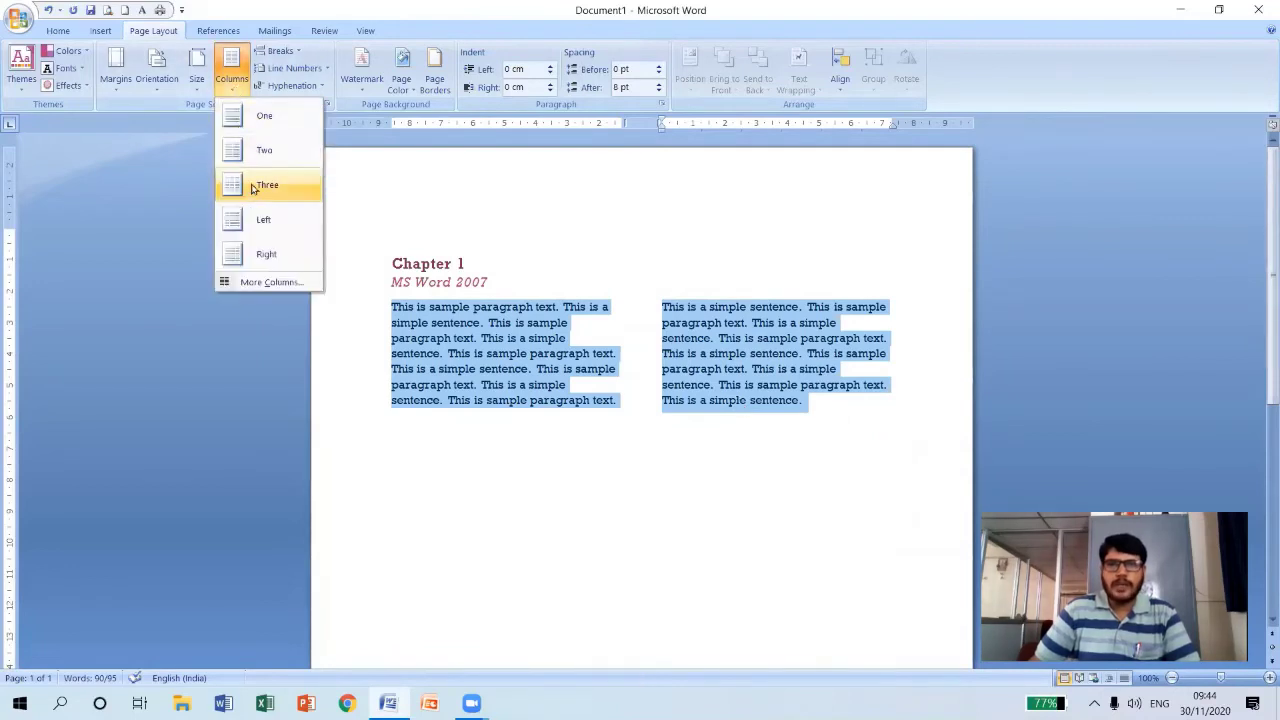
pyautogui.click(265, 186)
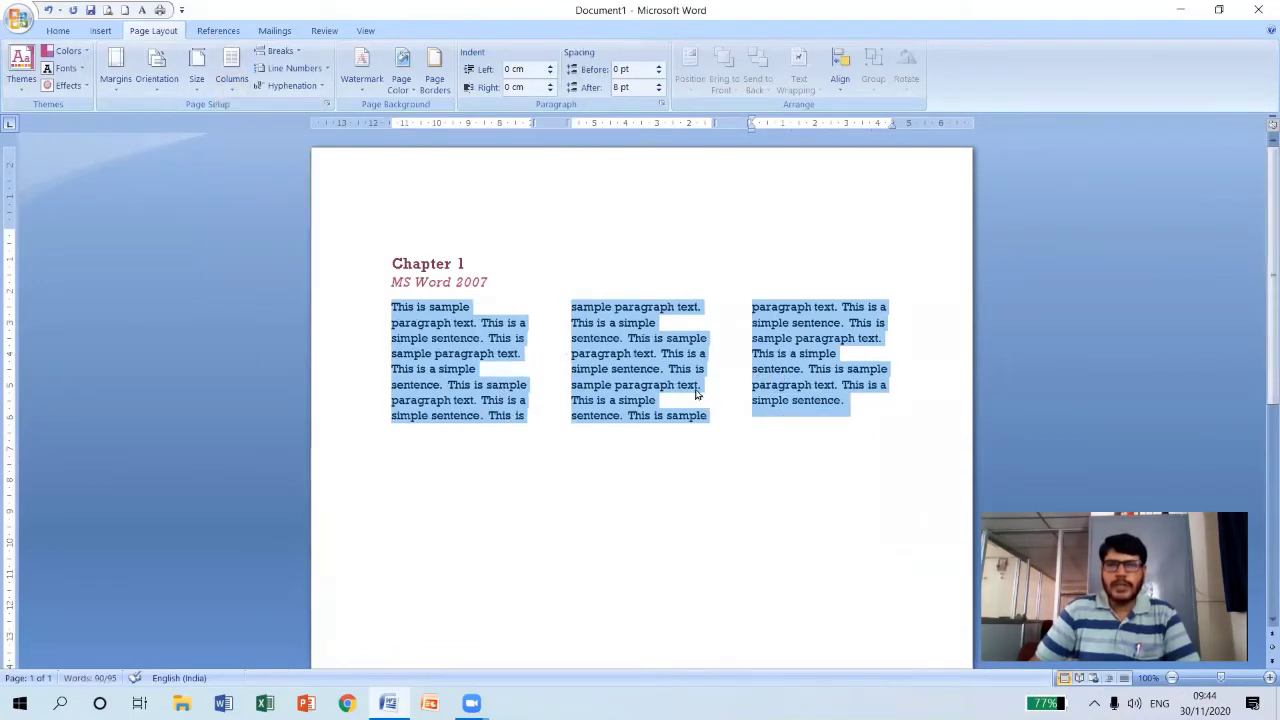
pyautogui.keyDown('ctrl'); pyautogui.scroll(2, 740, 386); pyautogui.keyUp('ctrl')
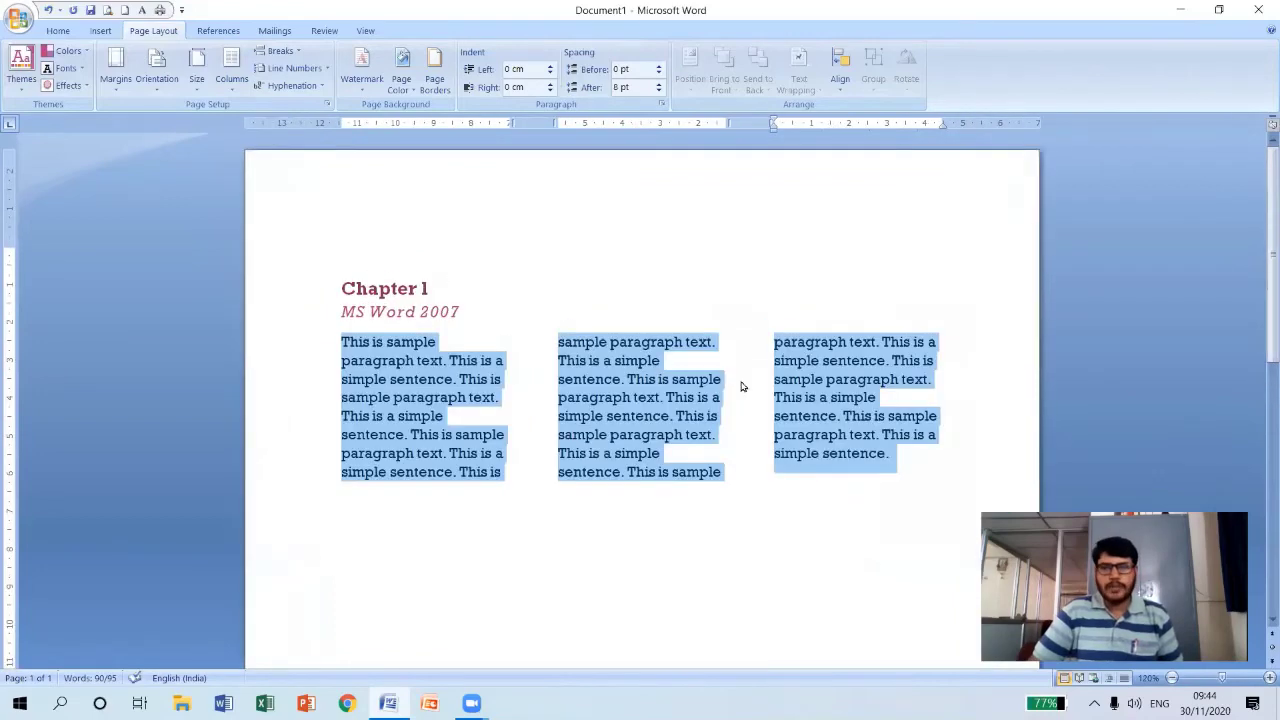
# Apply the Left column preset to the selected body paragraph, and switch it to the Right preset.
pyautogui.keyDown('ctrl'); pyautogui.scroll(4, 742, 386); pyautogui.keyUp('ctrl')
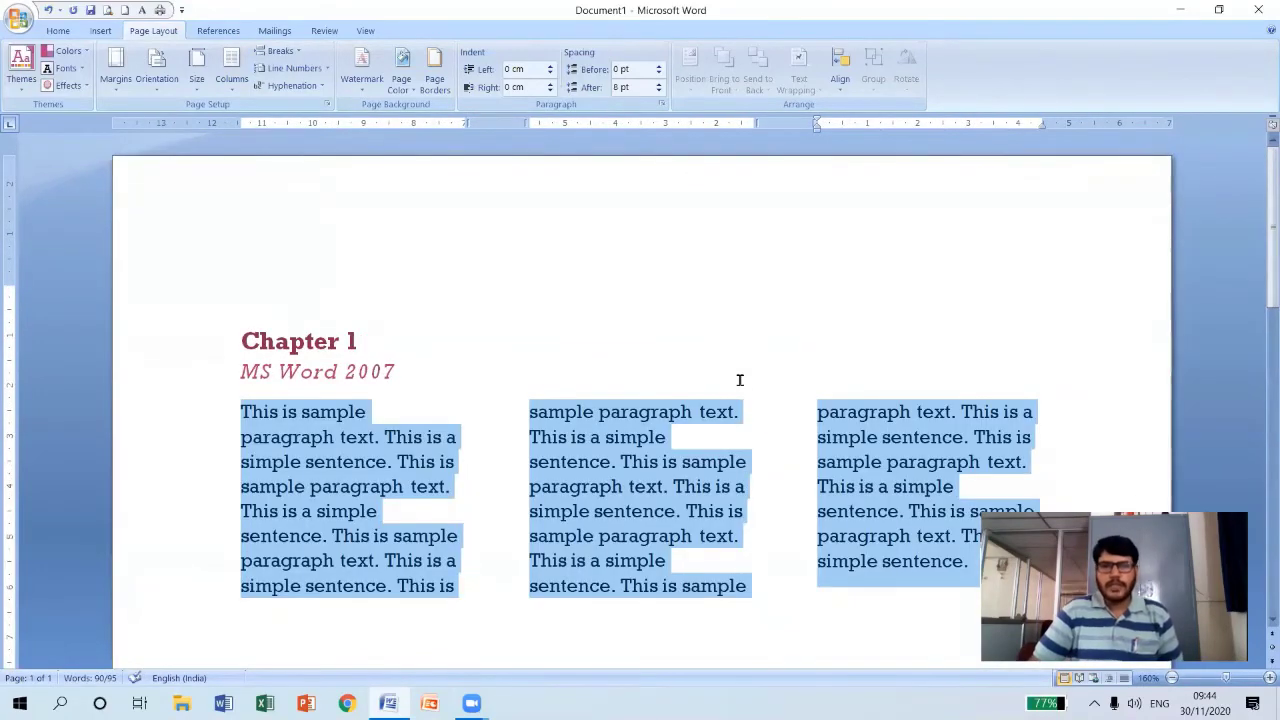
pyautogui.scroll(-2, 740, 385)
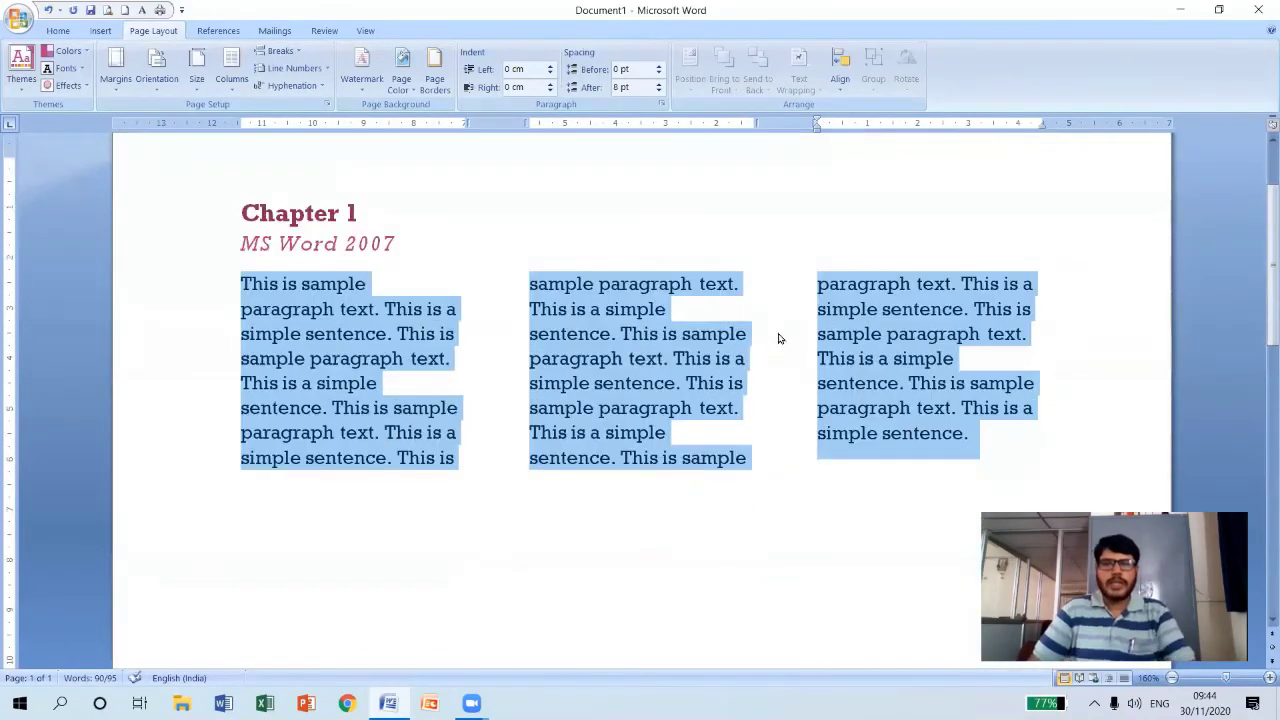
pyautogui.click(230, 90)
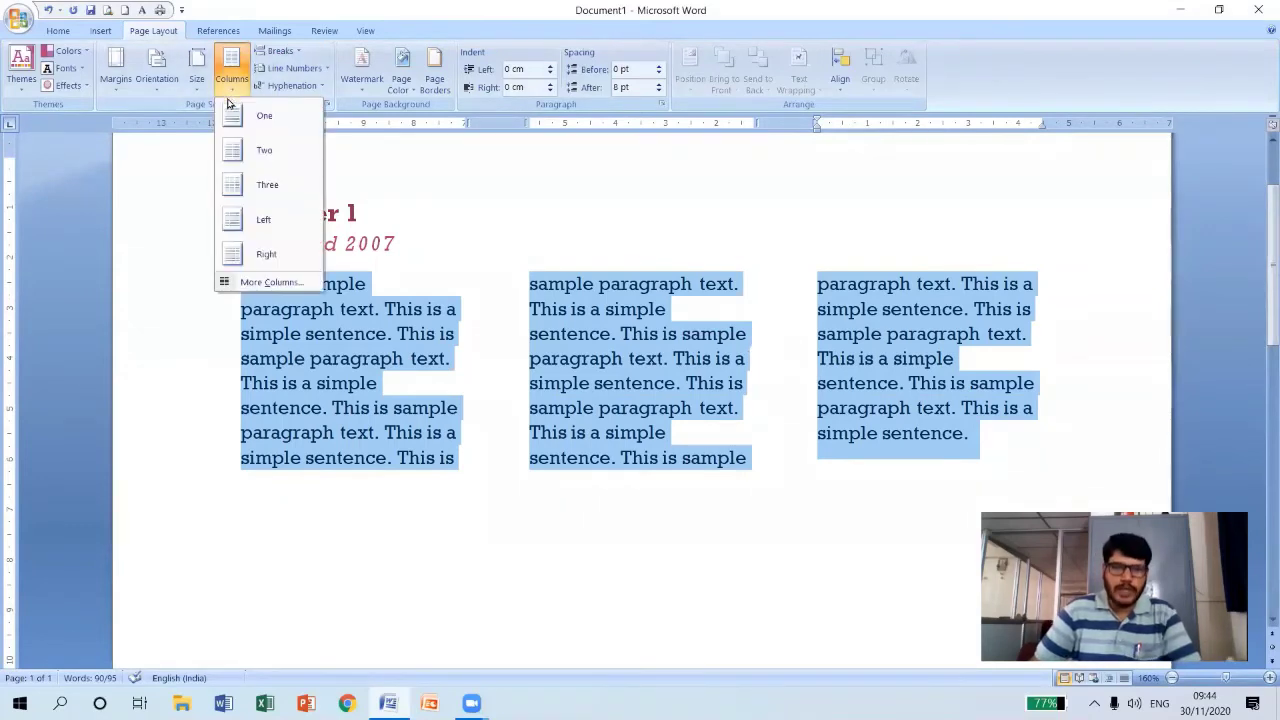
pyautogui.click(260, 220)
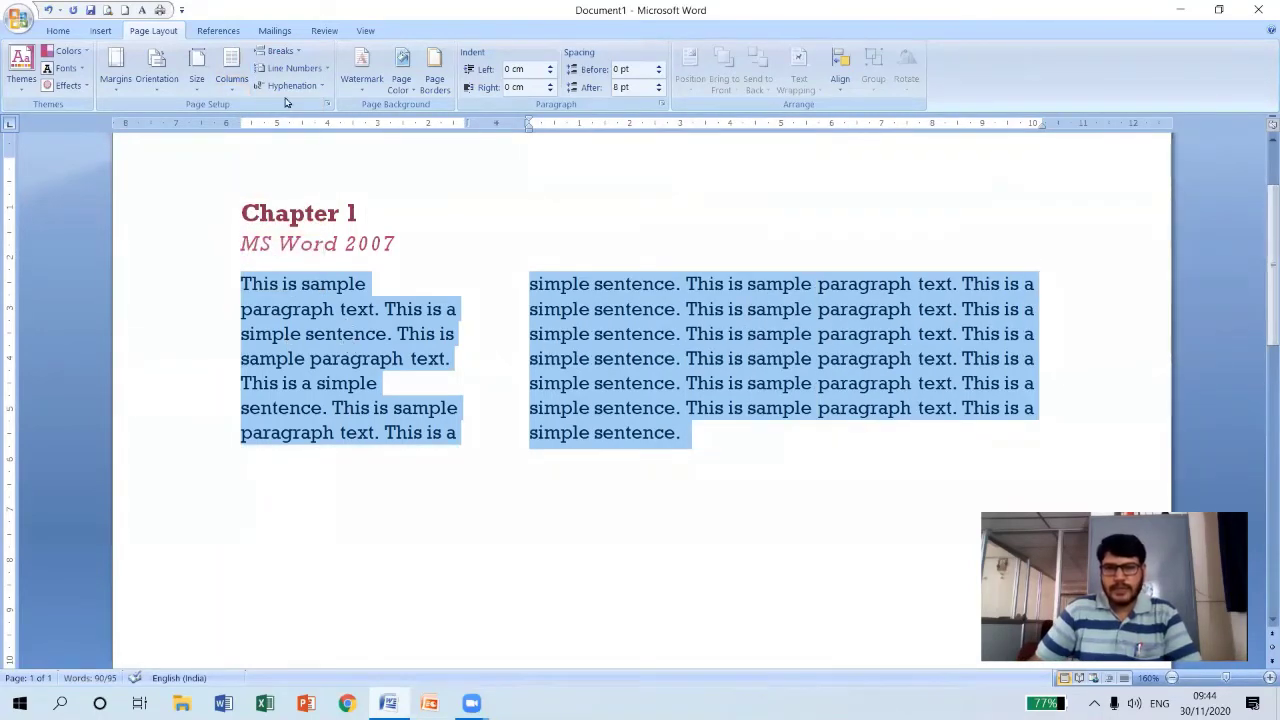
pyautogui.click(231, 75)
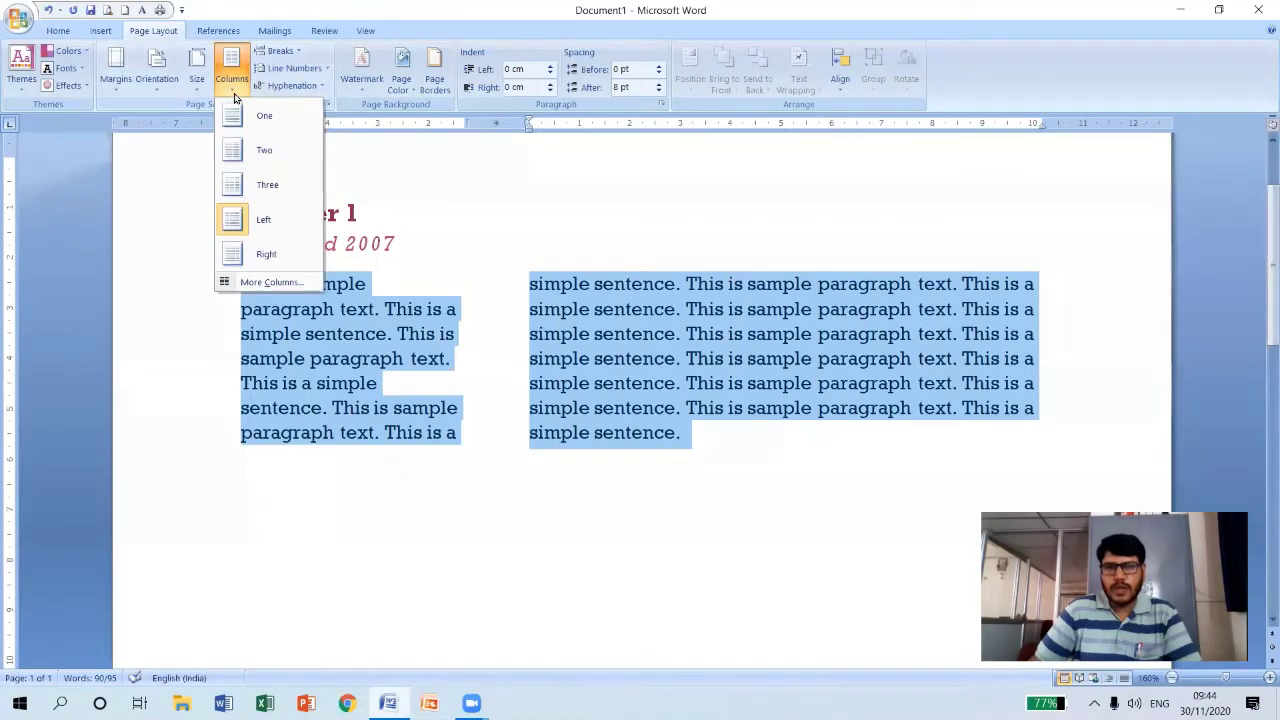
pyautogui.click(265, 255)
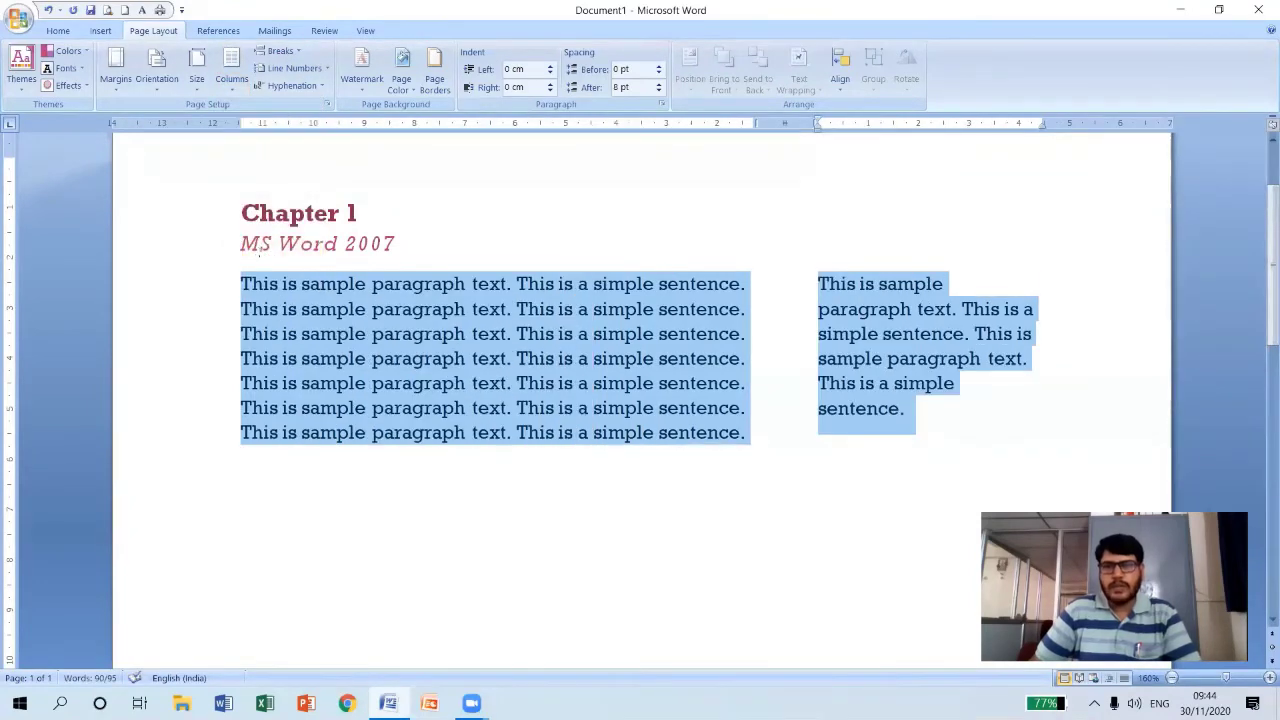
# Set the number of columns for the selected text to 4 with custom column settings.
pyautogui.click(231, 90)
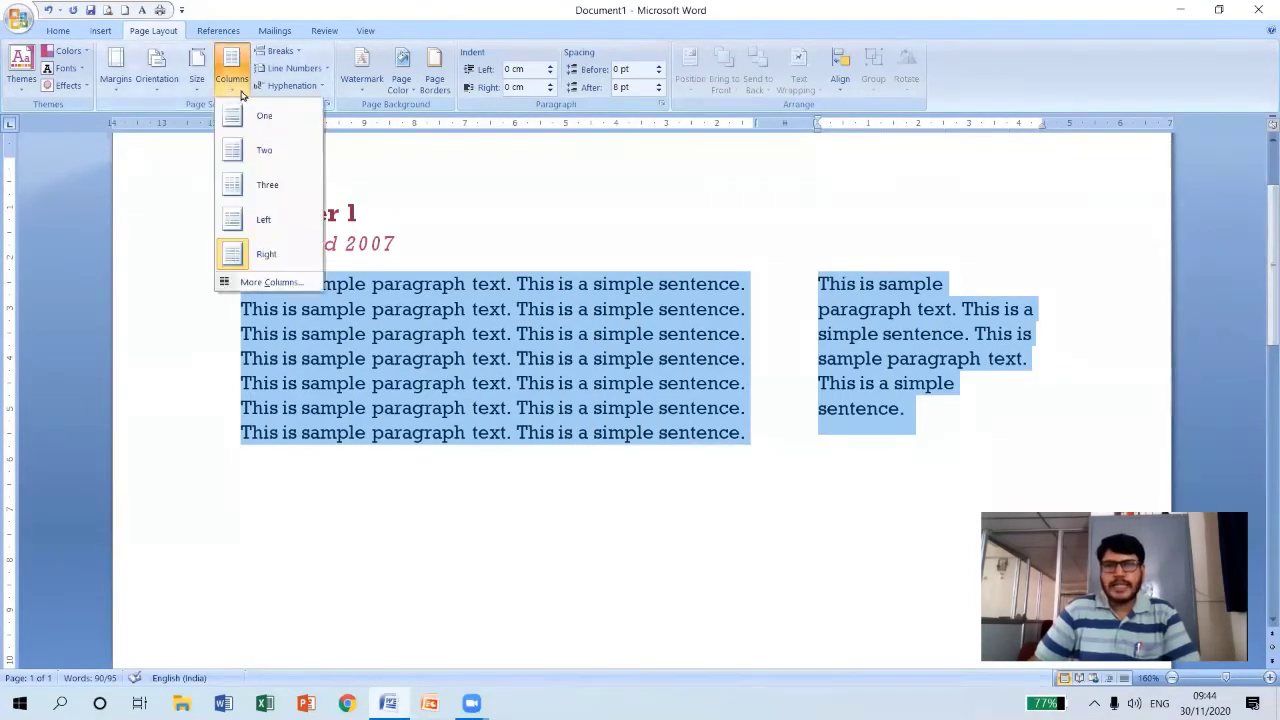
pyautogui.click(262, 283)
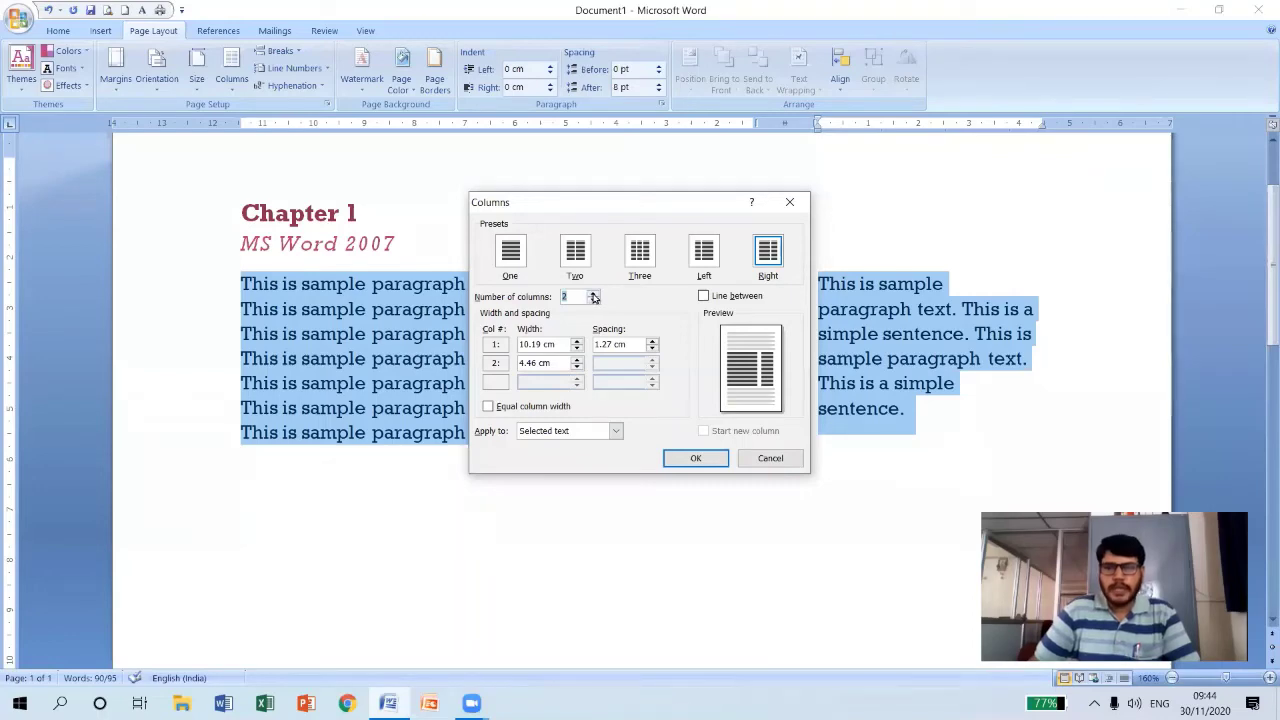
pyautogui.click(593, 293)
pyautogui.click(593, 293)
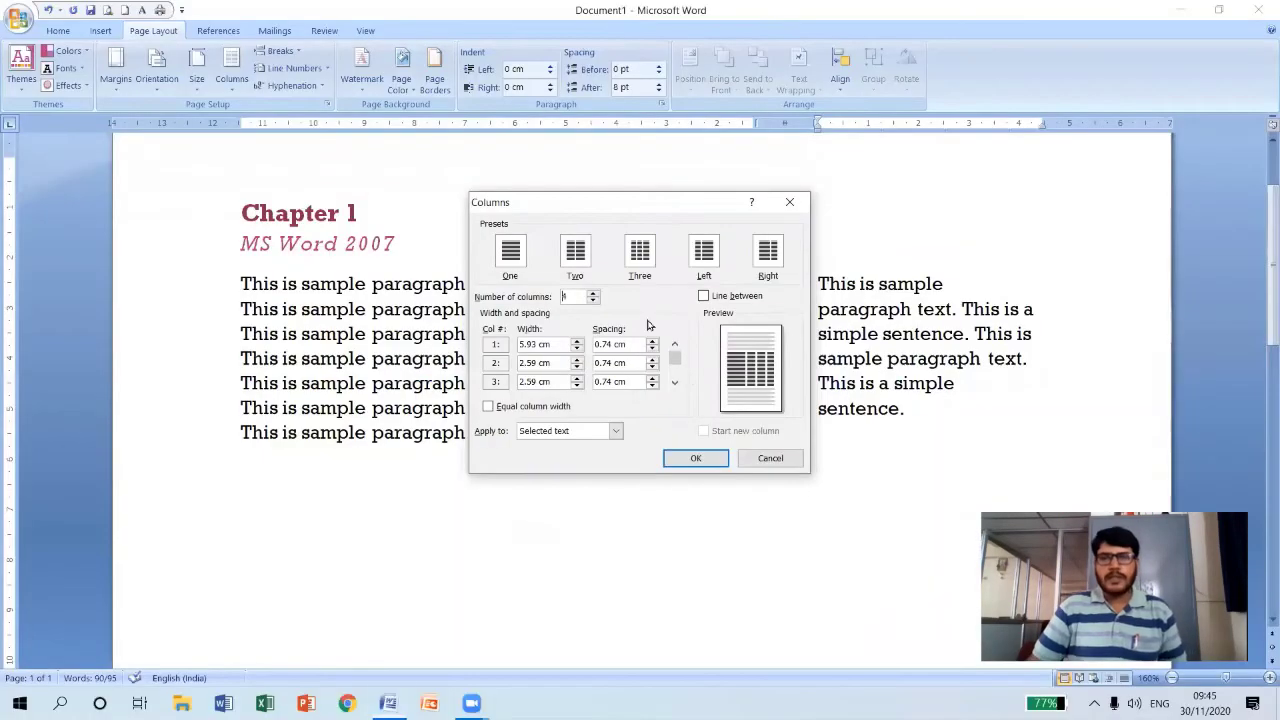
pyautogui.click(790, 716)
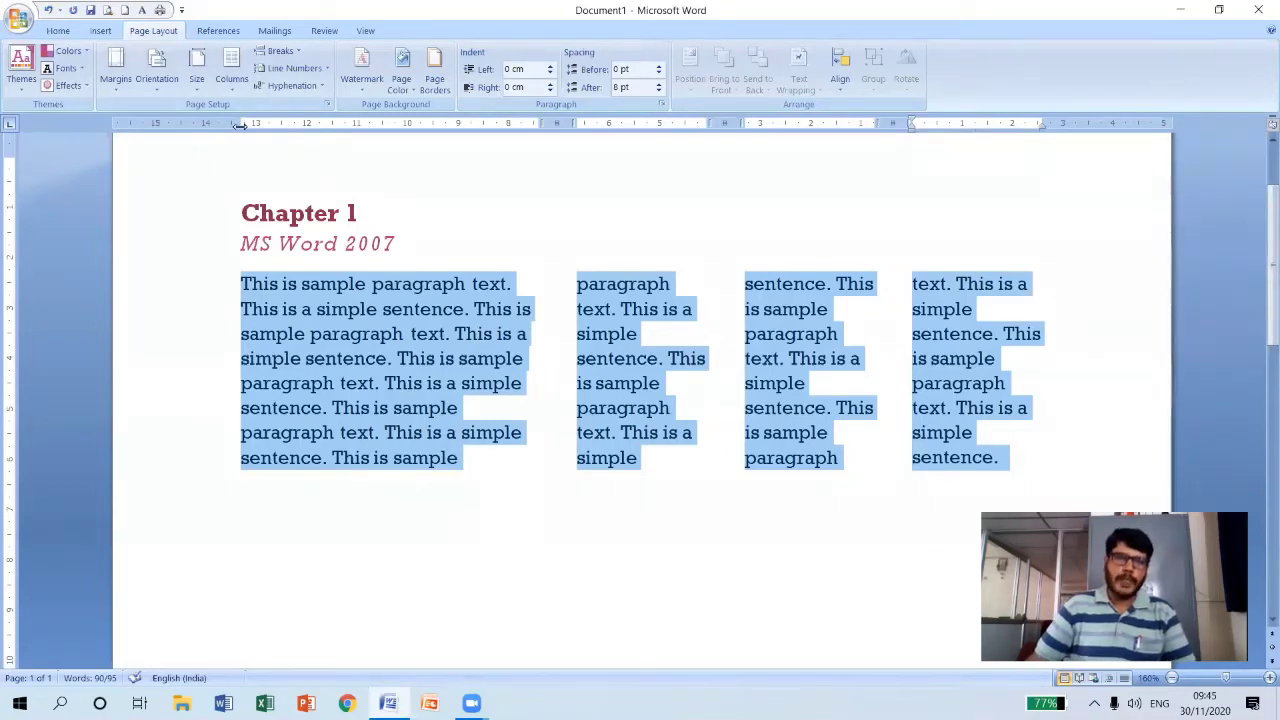
# Return the selected body paragraph to a single column and deselect it.
pyautogui.click(230, 88)
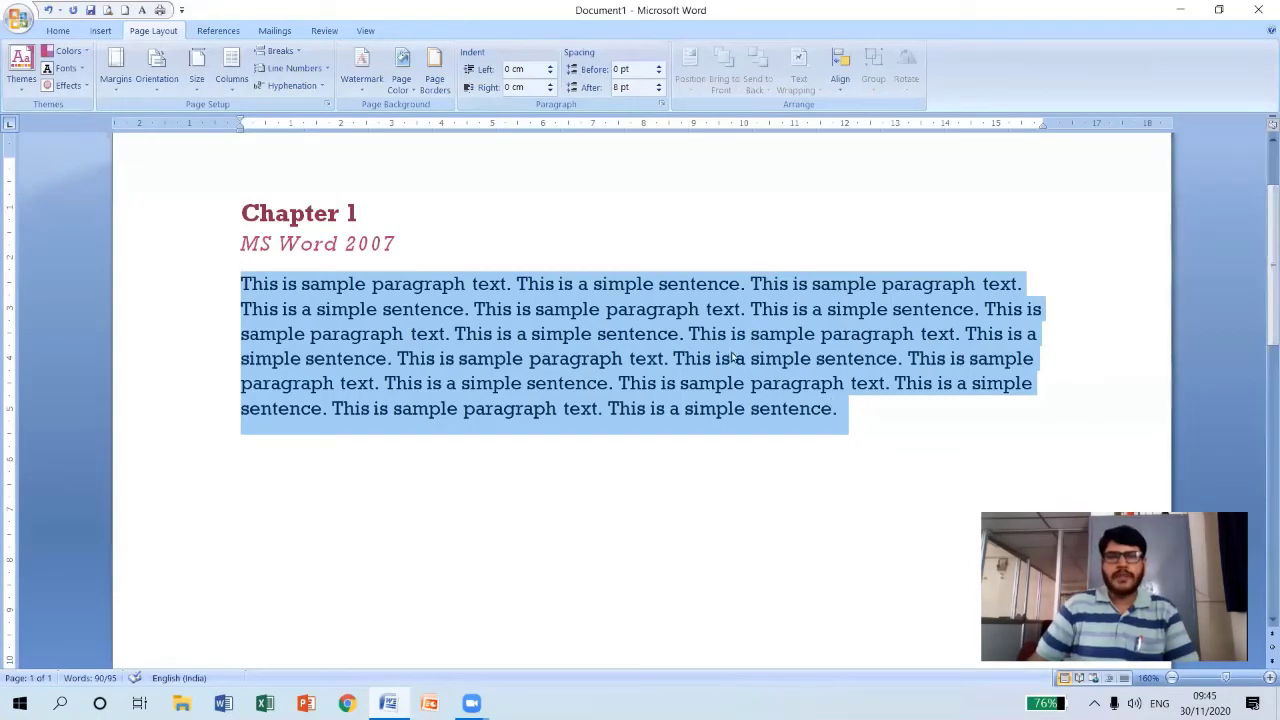
pyautogui.click(667, 335)
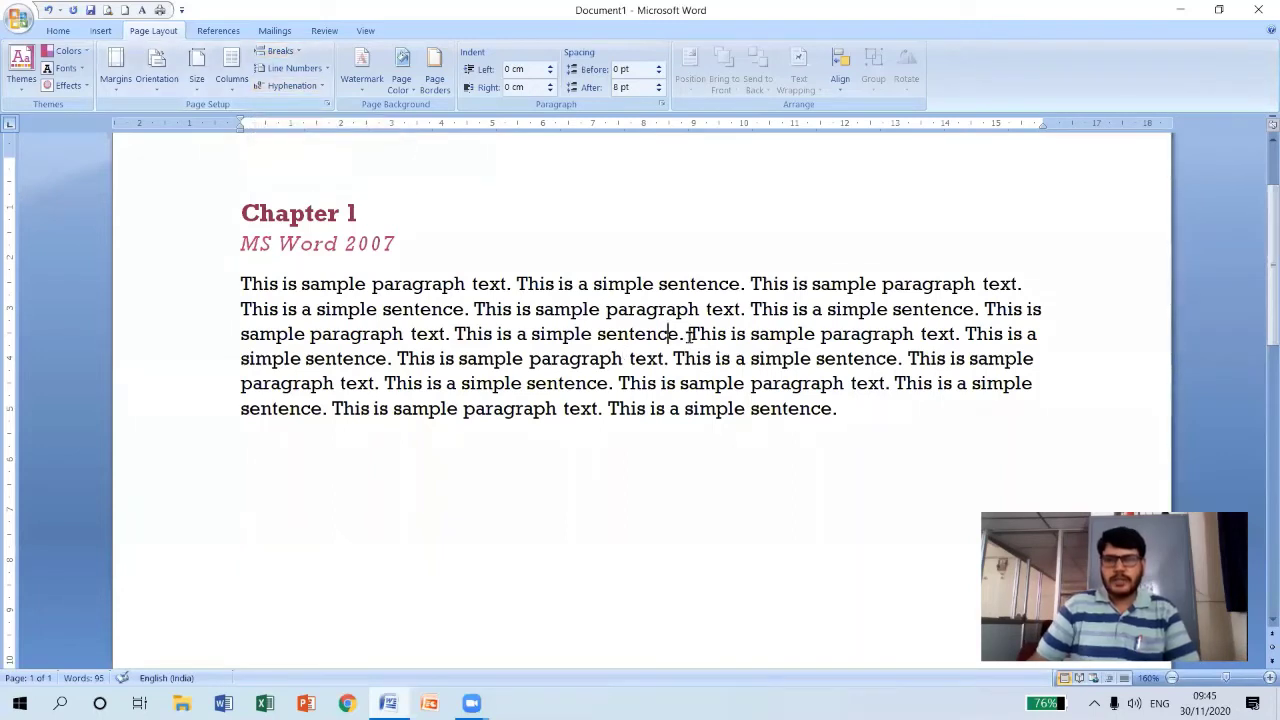
# Insert a page break in the third line of the body paragraph, before "This is sample paragraph text.".
pyautogui.moveTo(689, 333); pyautogui.dragTo(785, 370)
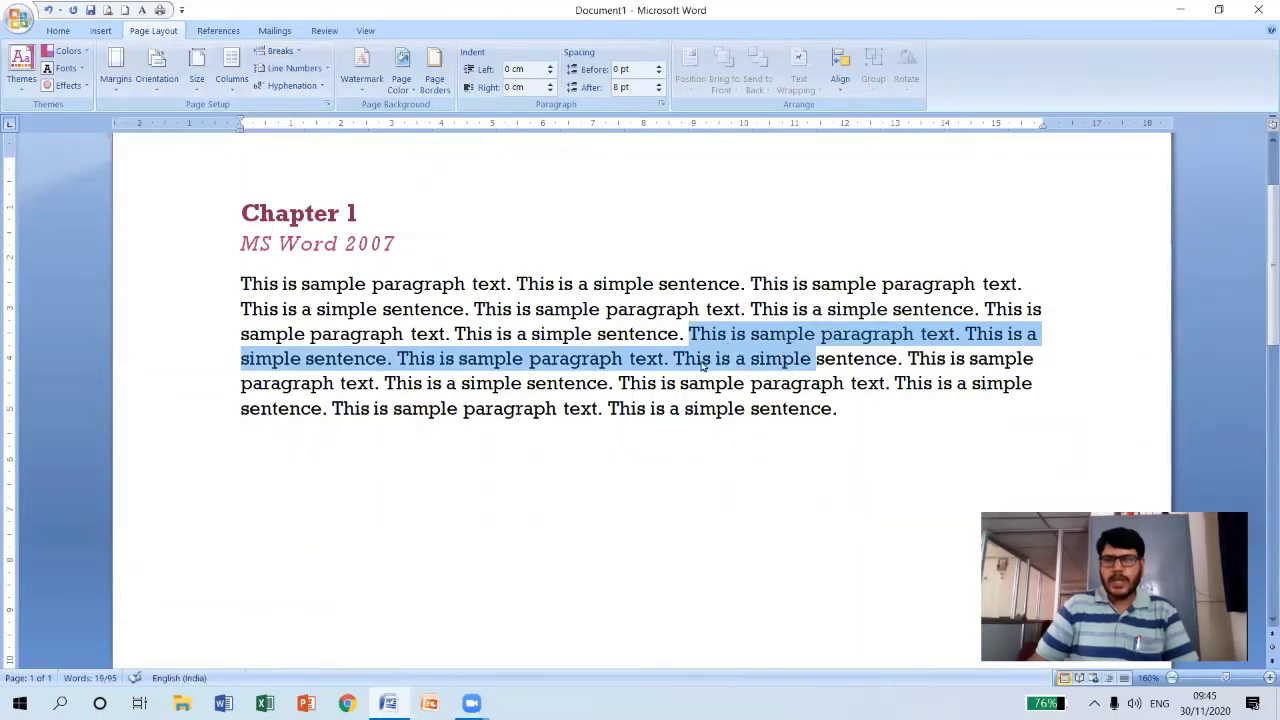
pyautogui.moveTo(689, 334); pyautogui.dragTo(845, 410)
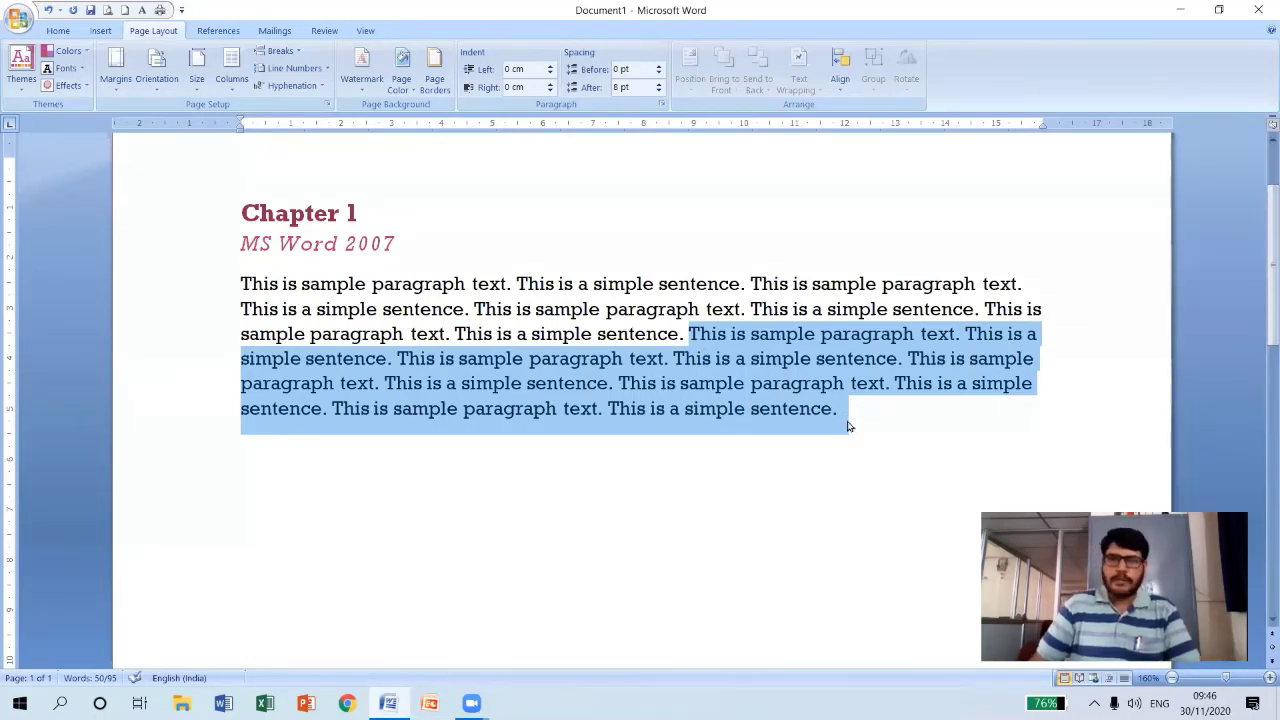
pyautogui.click(690, 336)
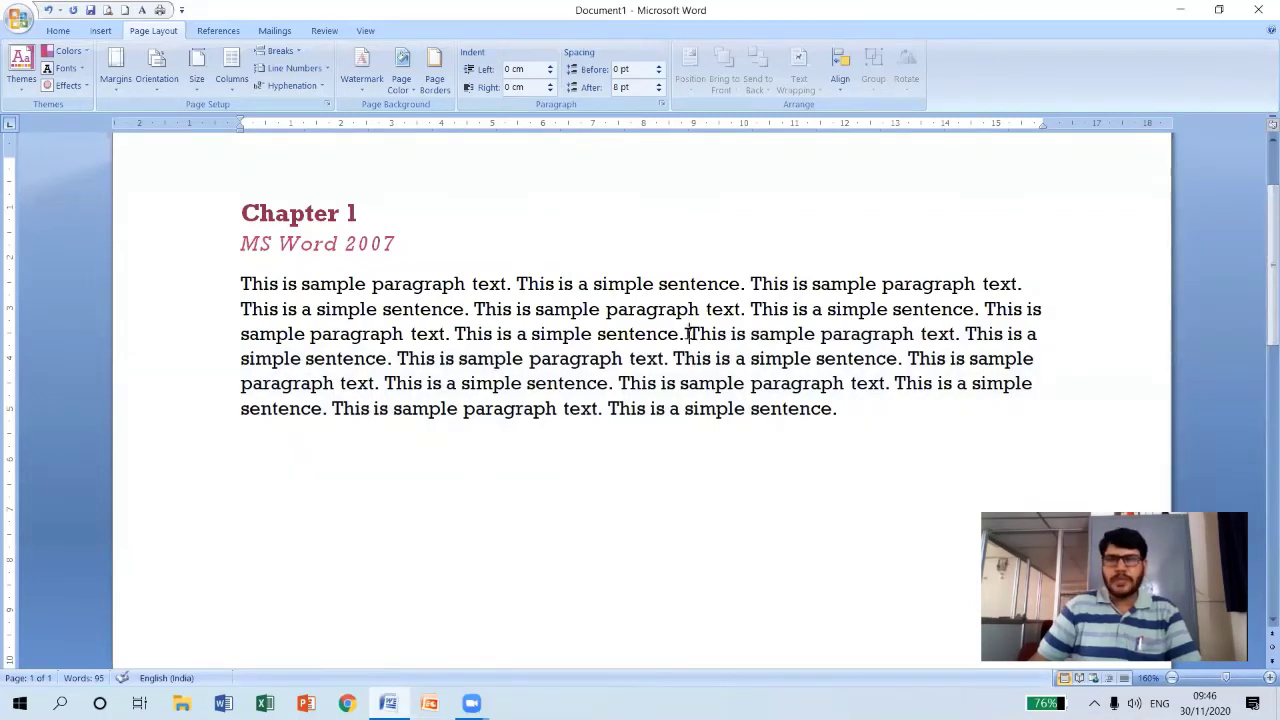
pyautogui.click(294, 52)
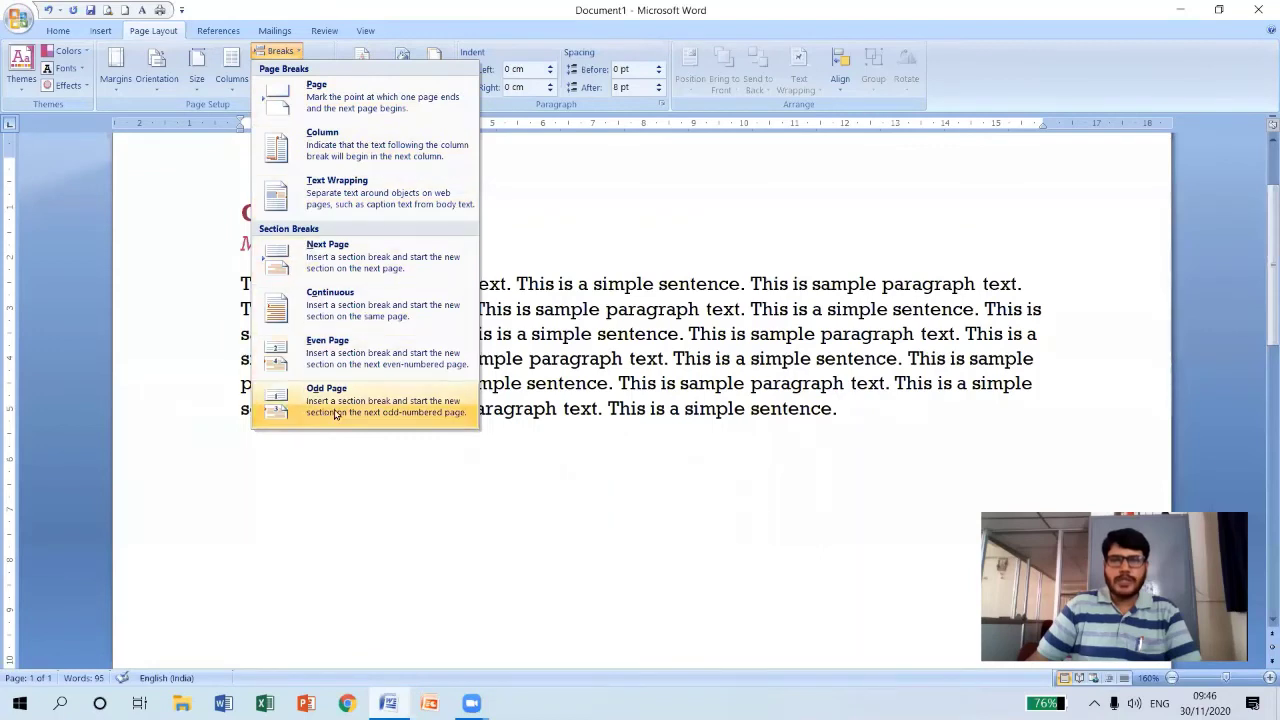
pyautogui.click(326, 102)
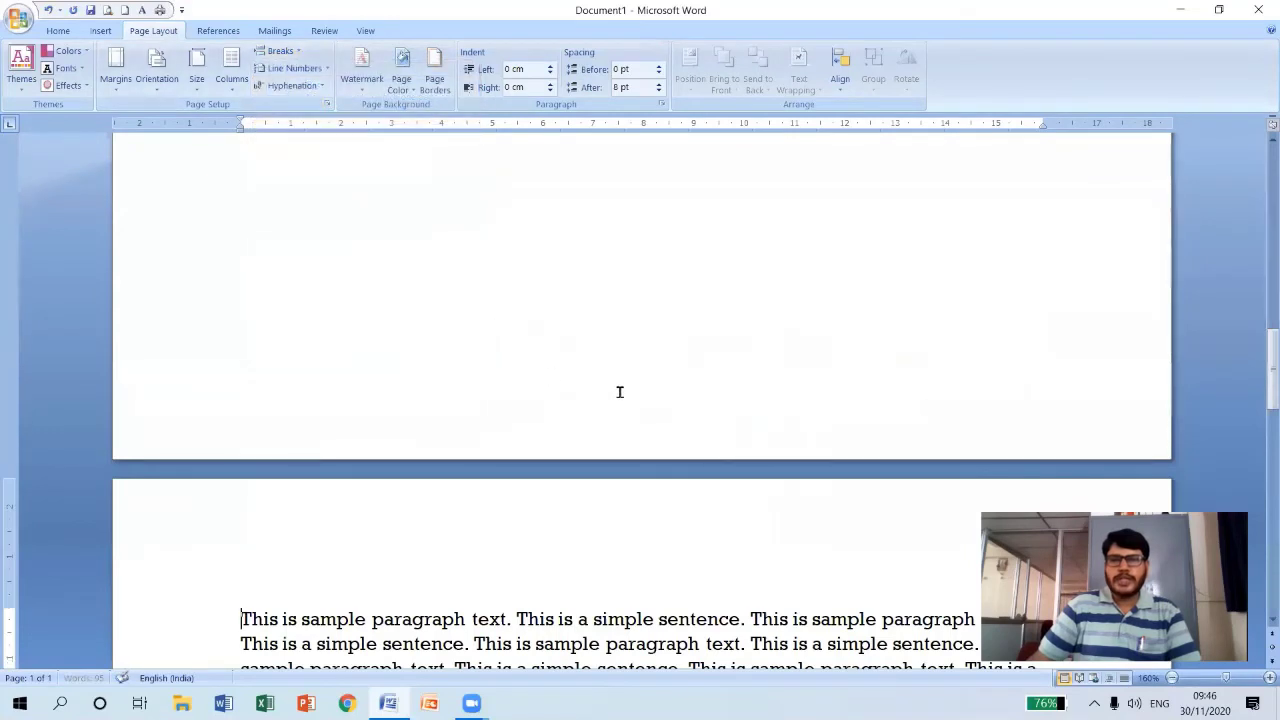
# Examine how the page break divides the body paragraph between the first and second pages.
pyautogui.scroll(-5, 647, 372)
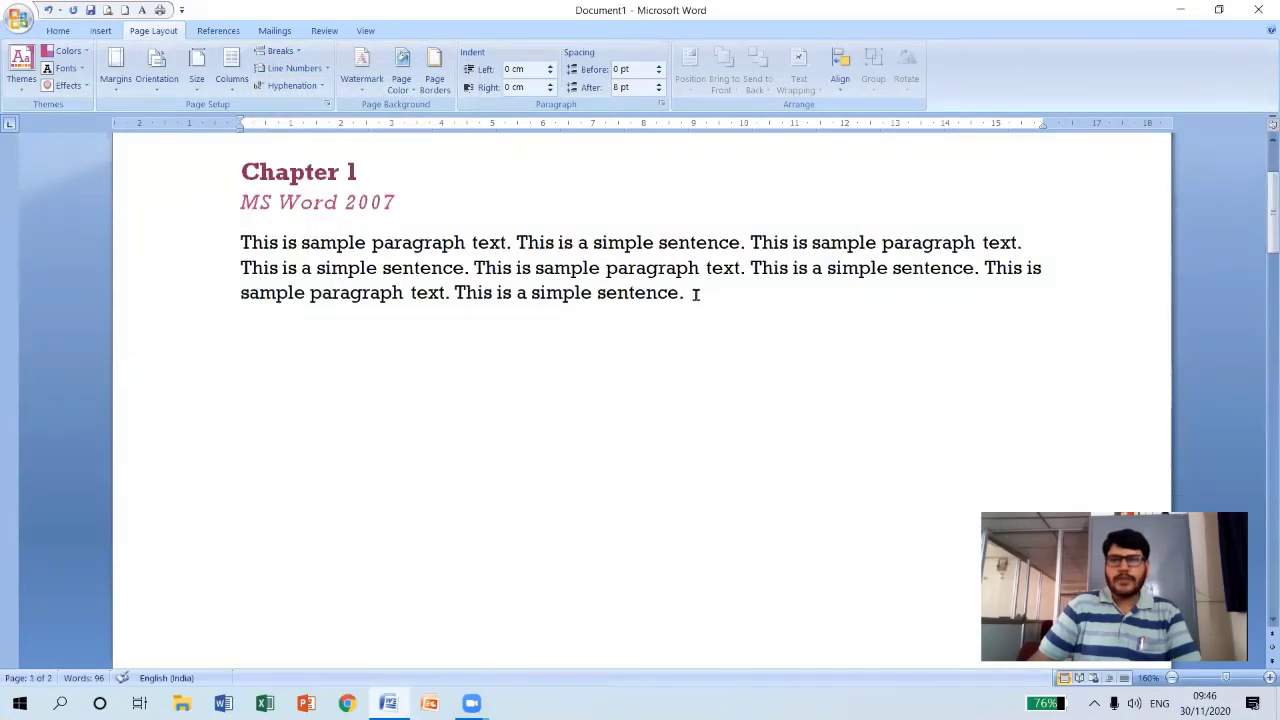
pyautogui.click(700, 293)
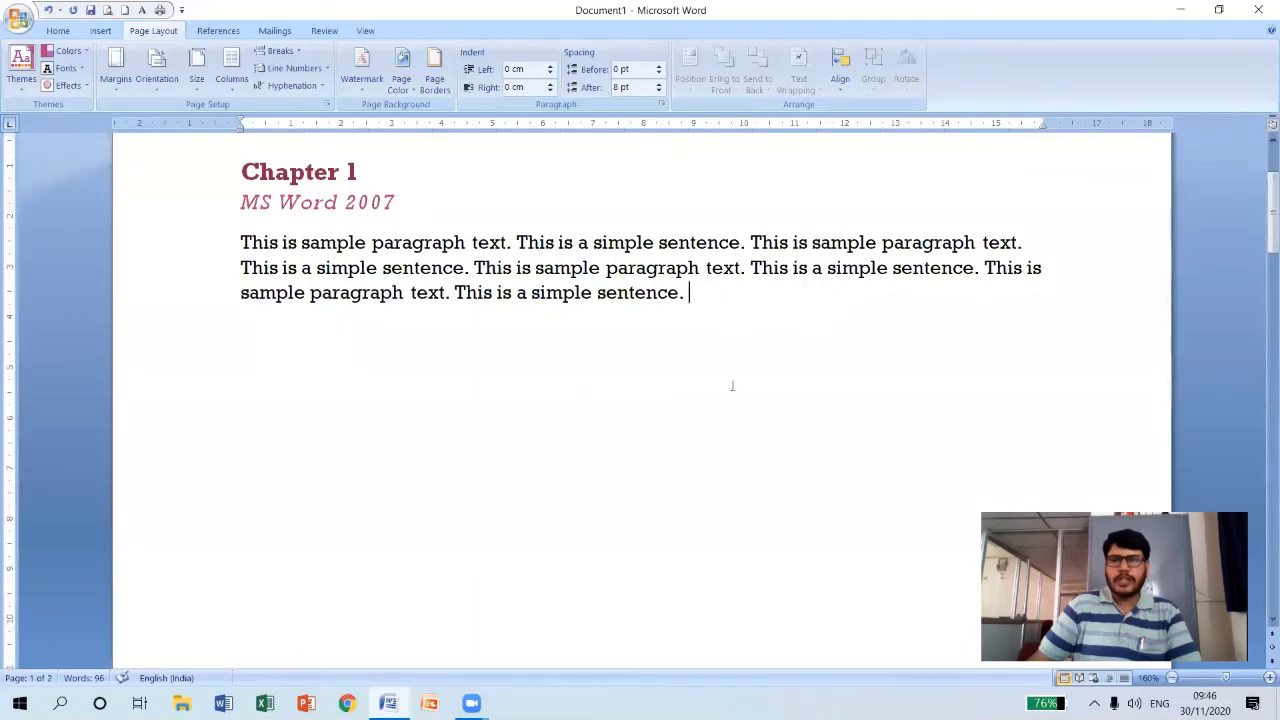
pyautogui.scroll(-3, 763, 463)
pyautogui.scroll(-5, 746, 453)
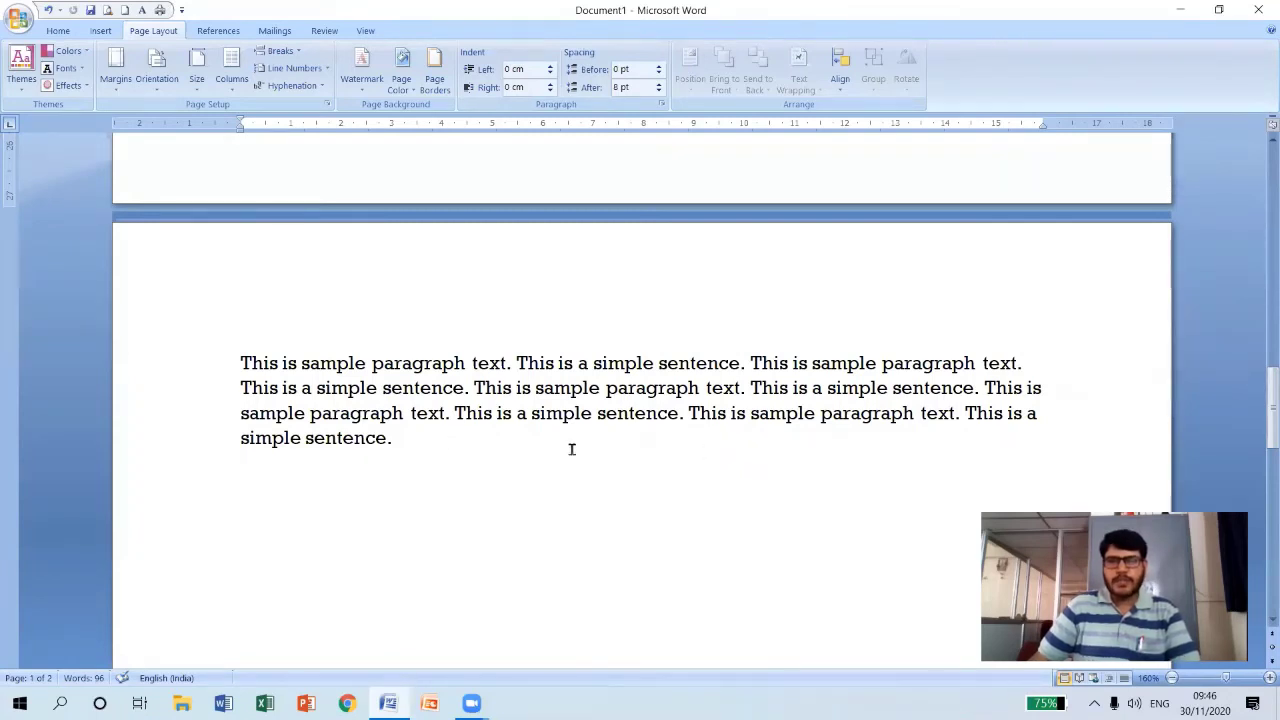
pyautogui.click(298, 54)
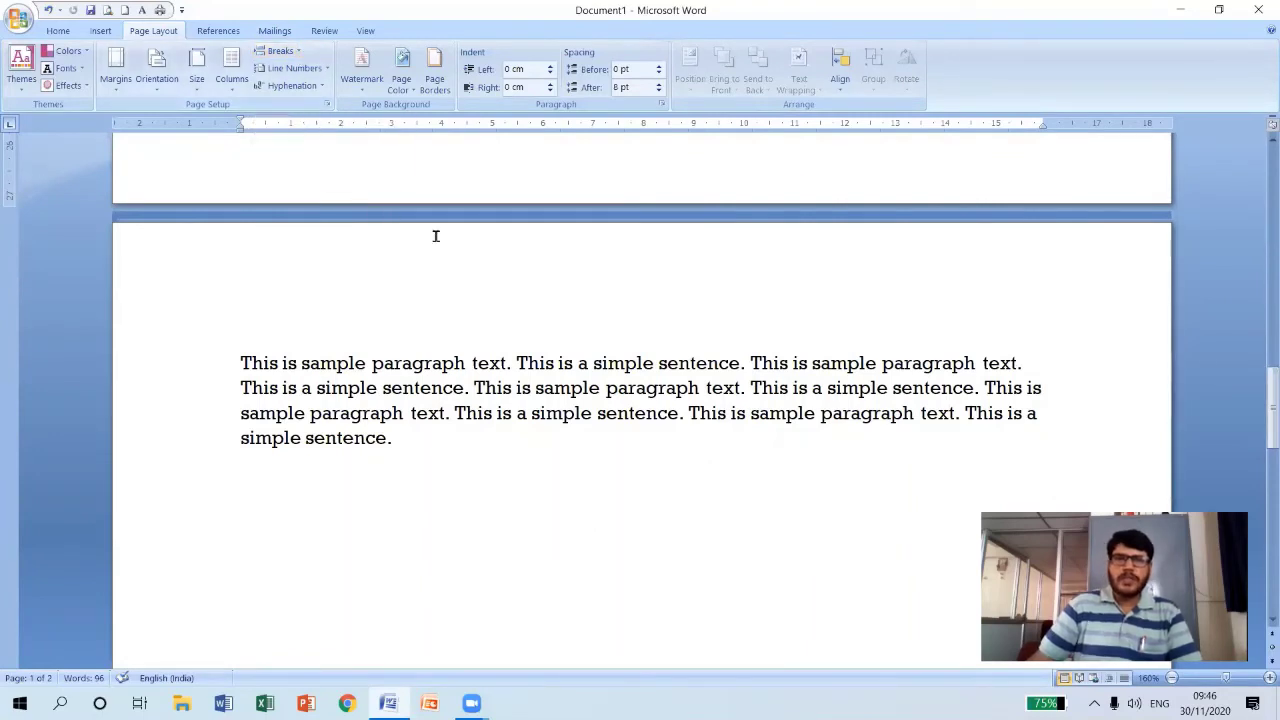
pyautogui.scroll(3, 436, 238)
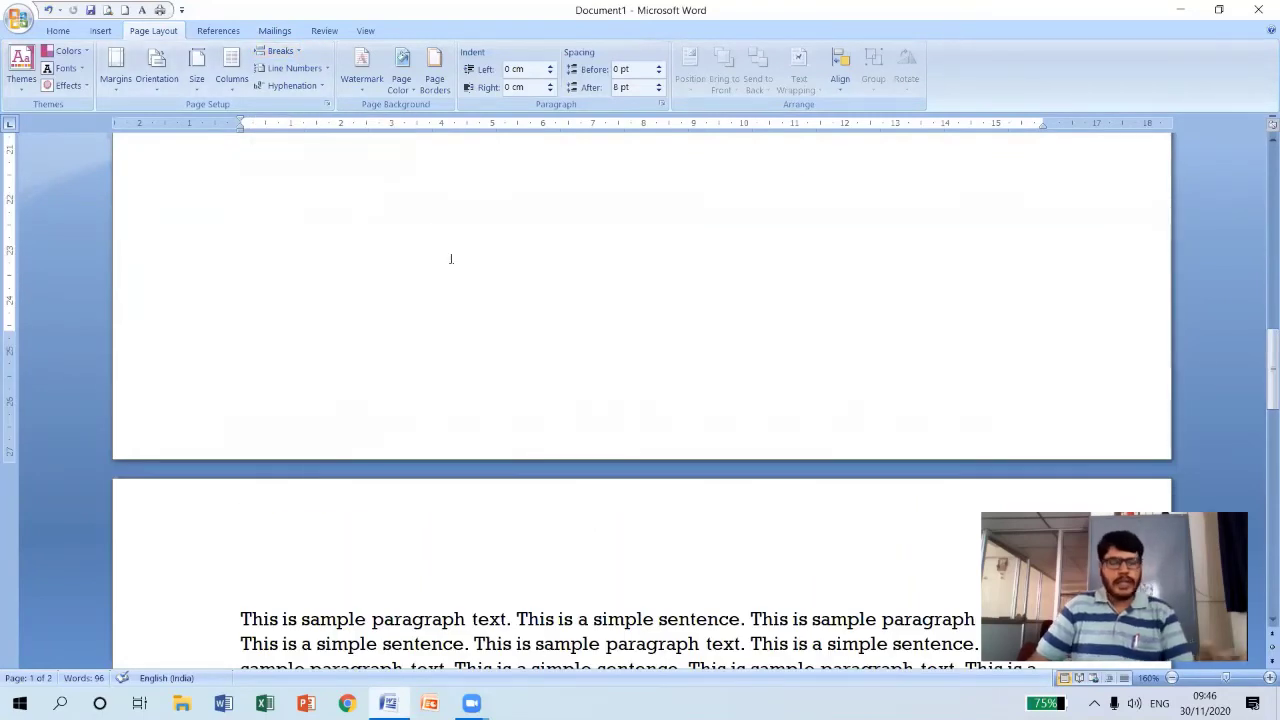
pyautogui.scroll(-4, 430, 267)
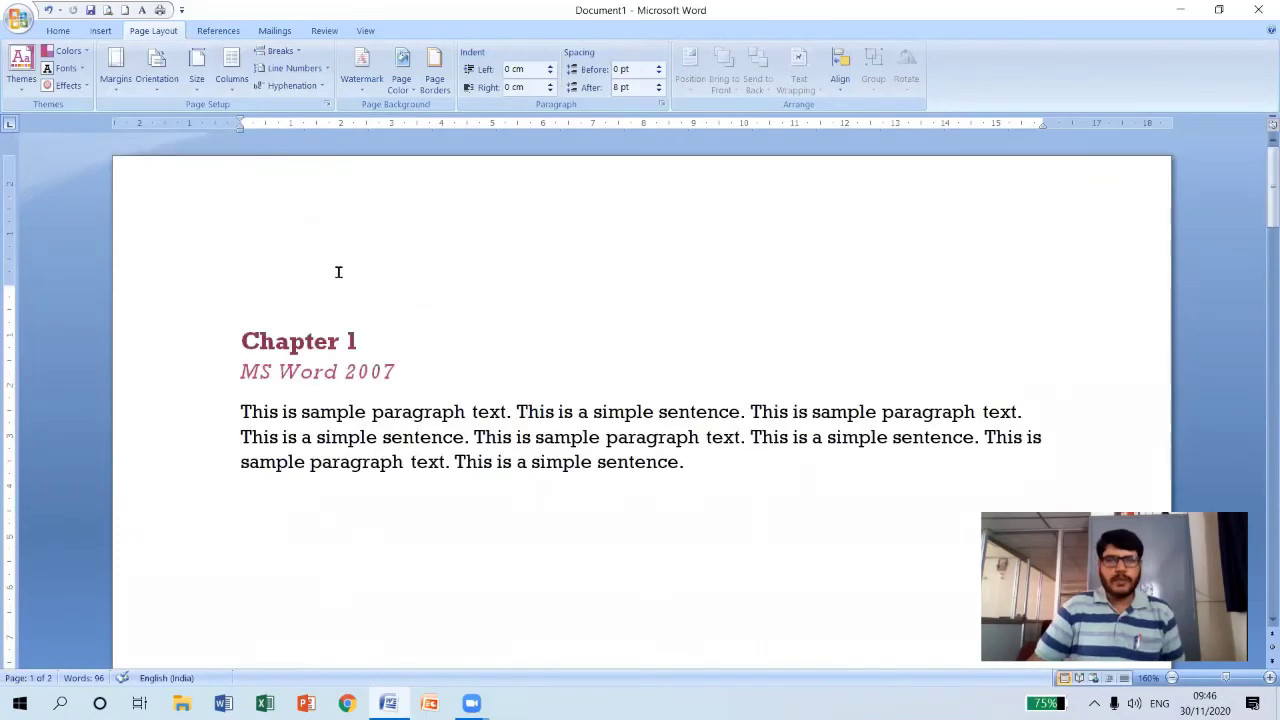
# Turn on continuous line numbering with the first page's body text selected, and check the numbering on both pages.
pyautogui.moveTo(234, 410); pyautogui.dragTo(706, 466)
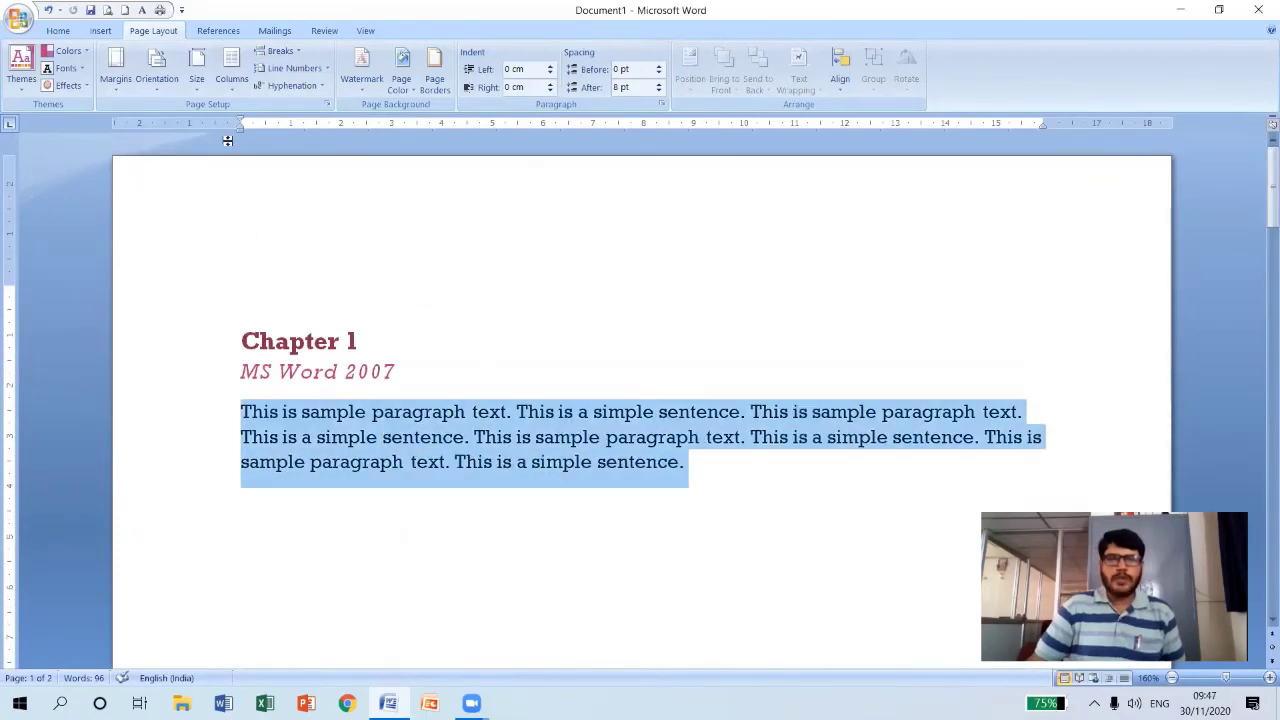
pyautogui.click(324, 69)
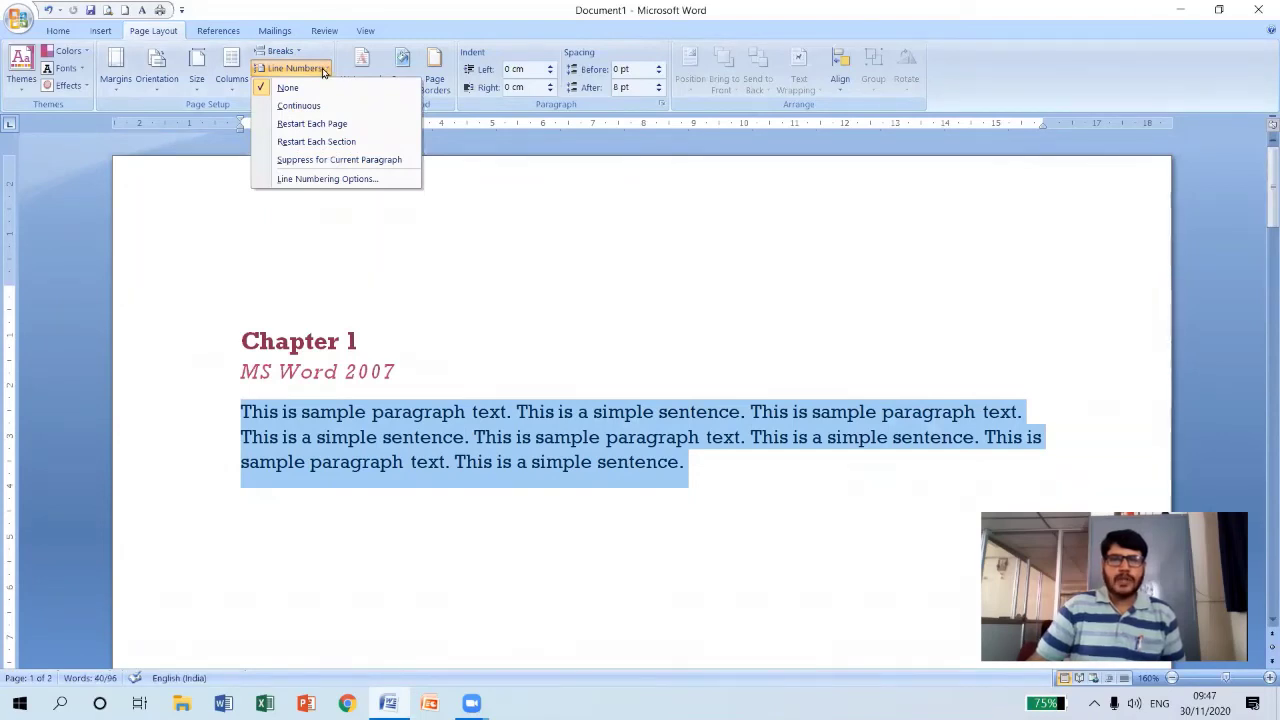
pyautogui.click(296, 105)
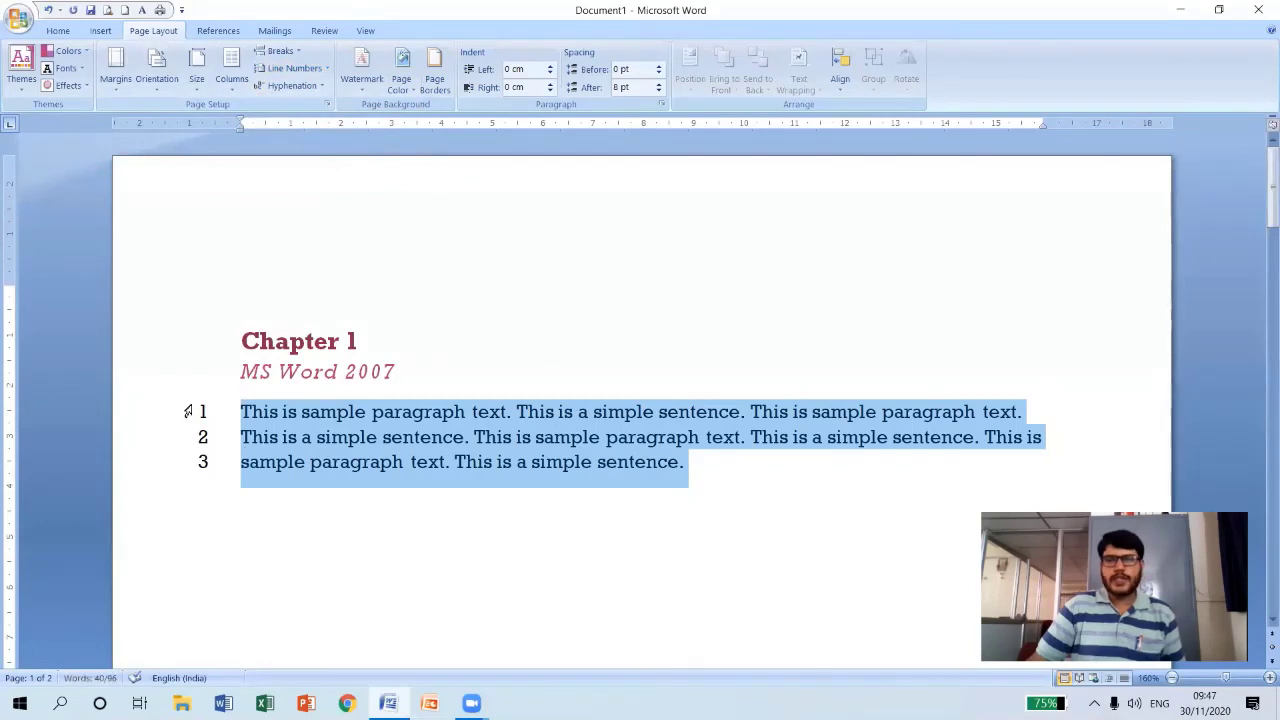
pyautogui.scroll(-10, 194, 472)
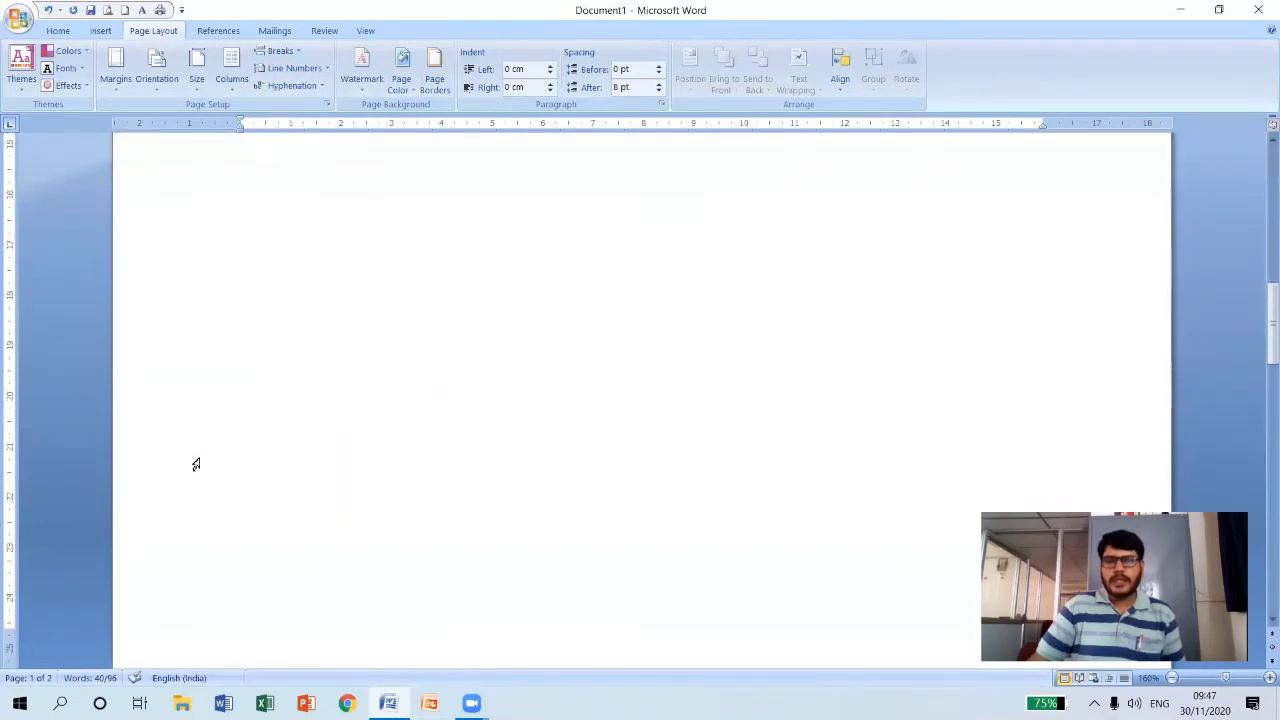
pyautogui.scroll(-6, 196, 460)
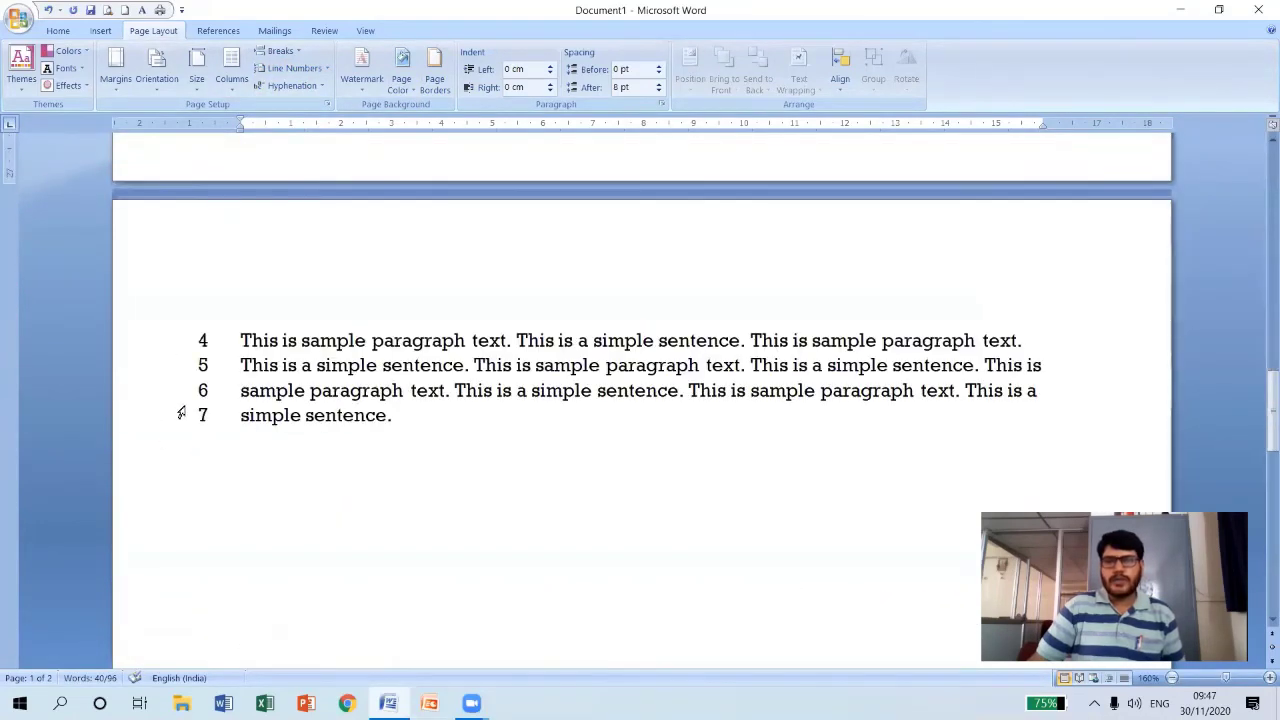
# Change the line numbering to restart on each page, and check the numbers on both pages.
pyautogui.click(326, 68)
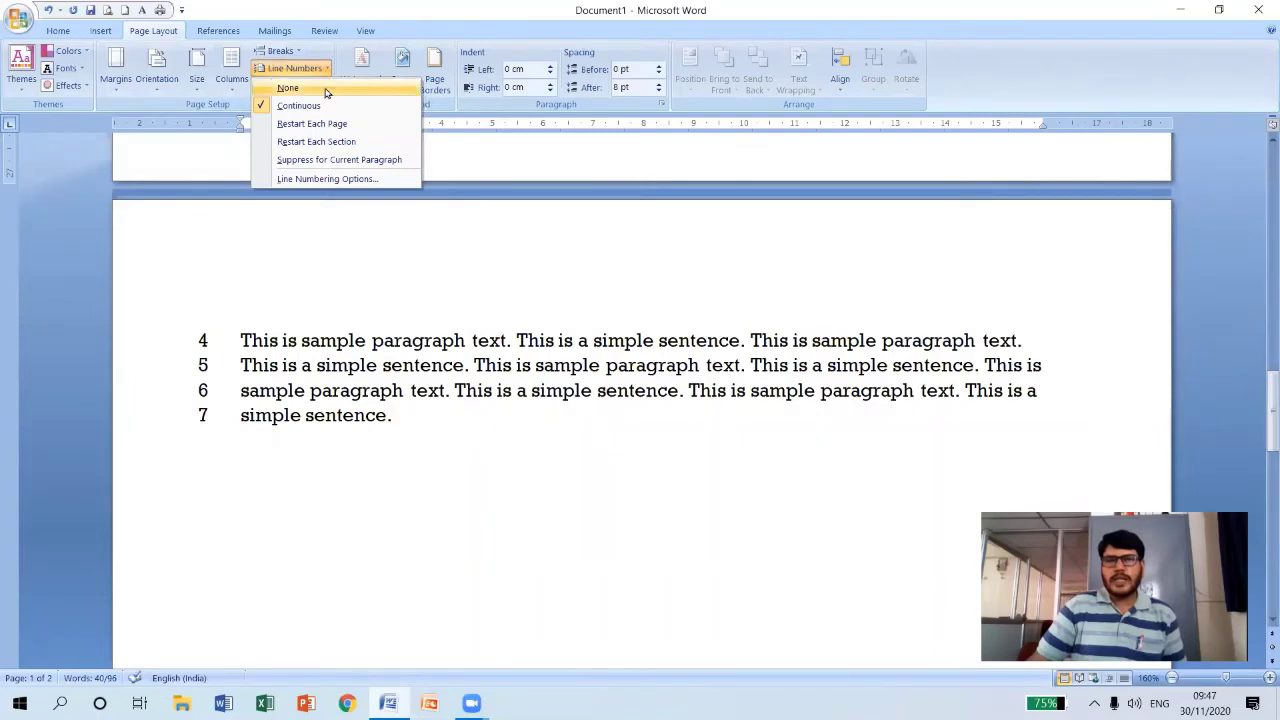
pyautogui.click(305, 124)
pyautogui.scroll(10, 300, 177)
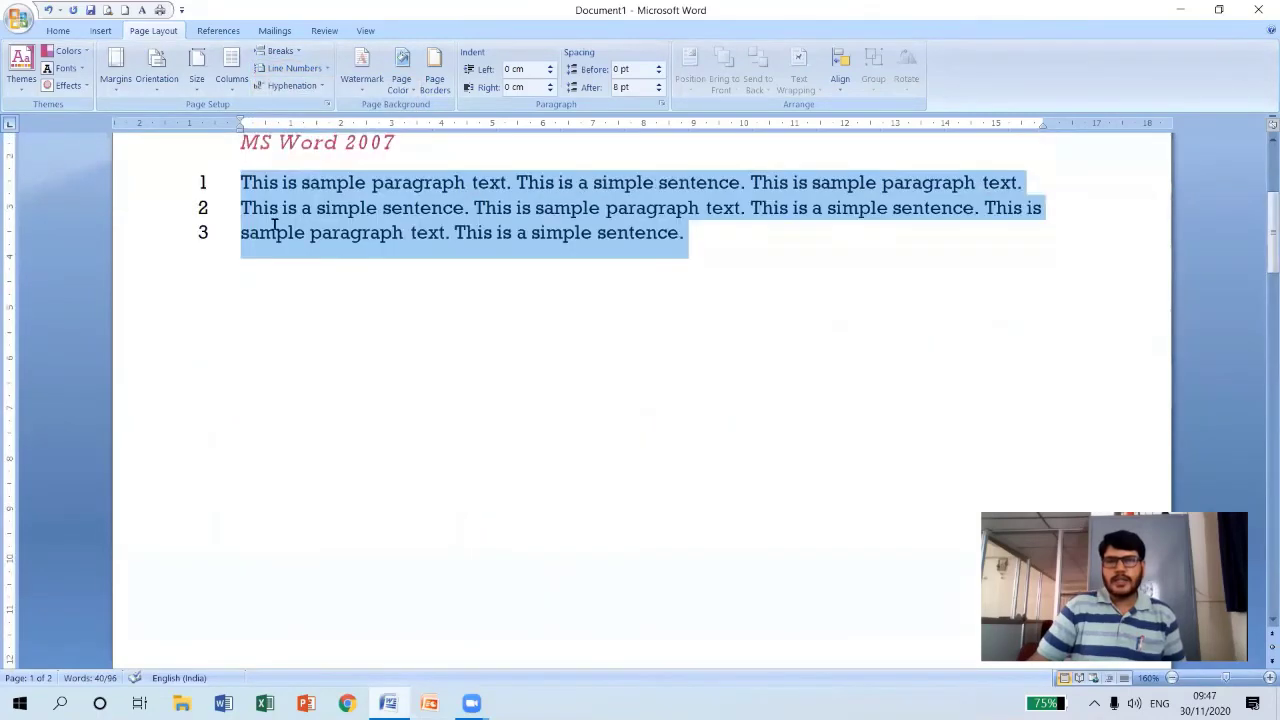
pyautogui.scroll(-8, 274, 214)
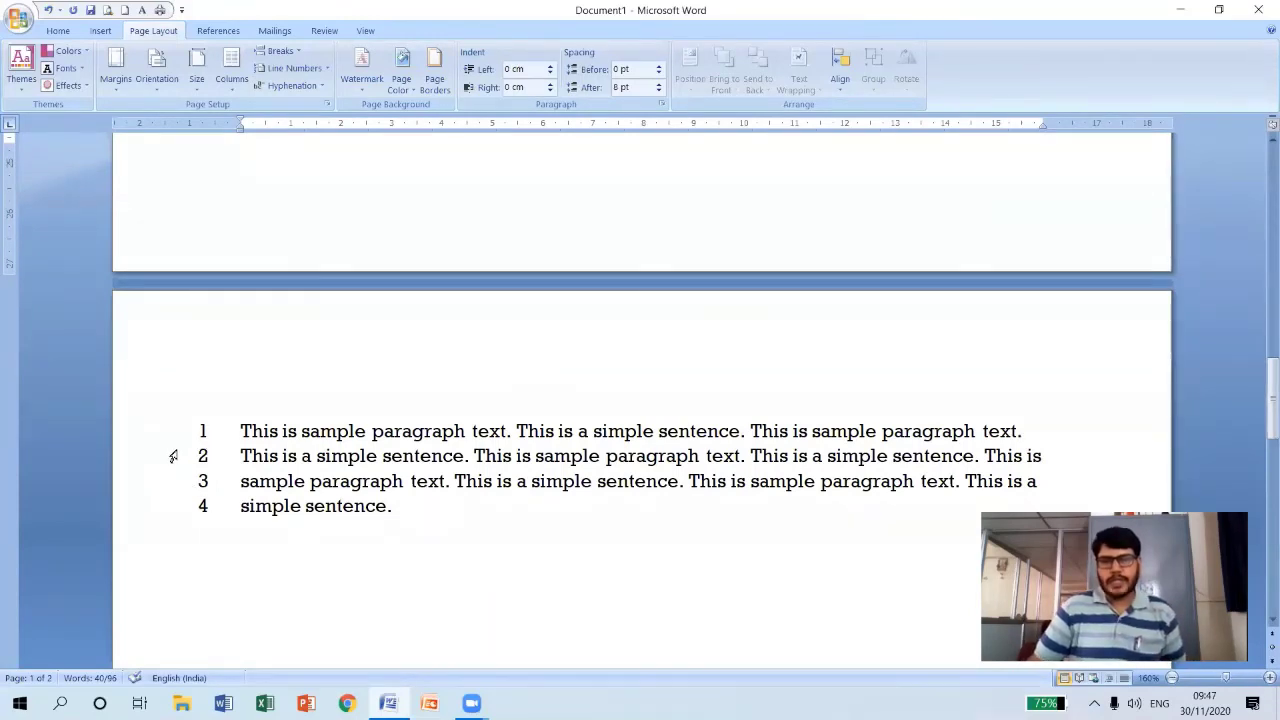
# Set line numbering to None.
pyautogui.click(323, 71)
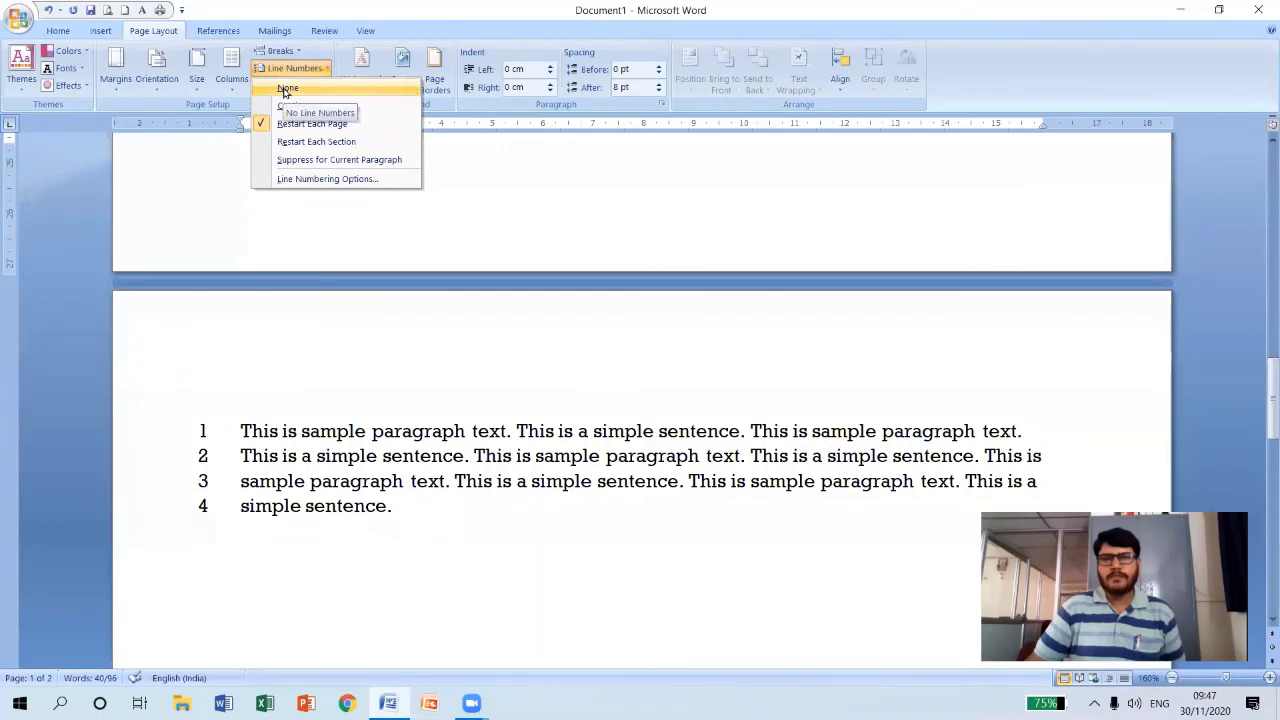
pyautogui.click(287, 89)
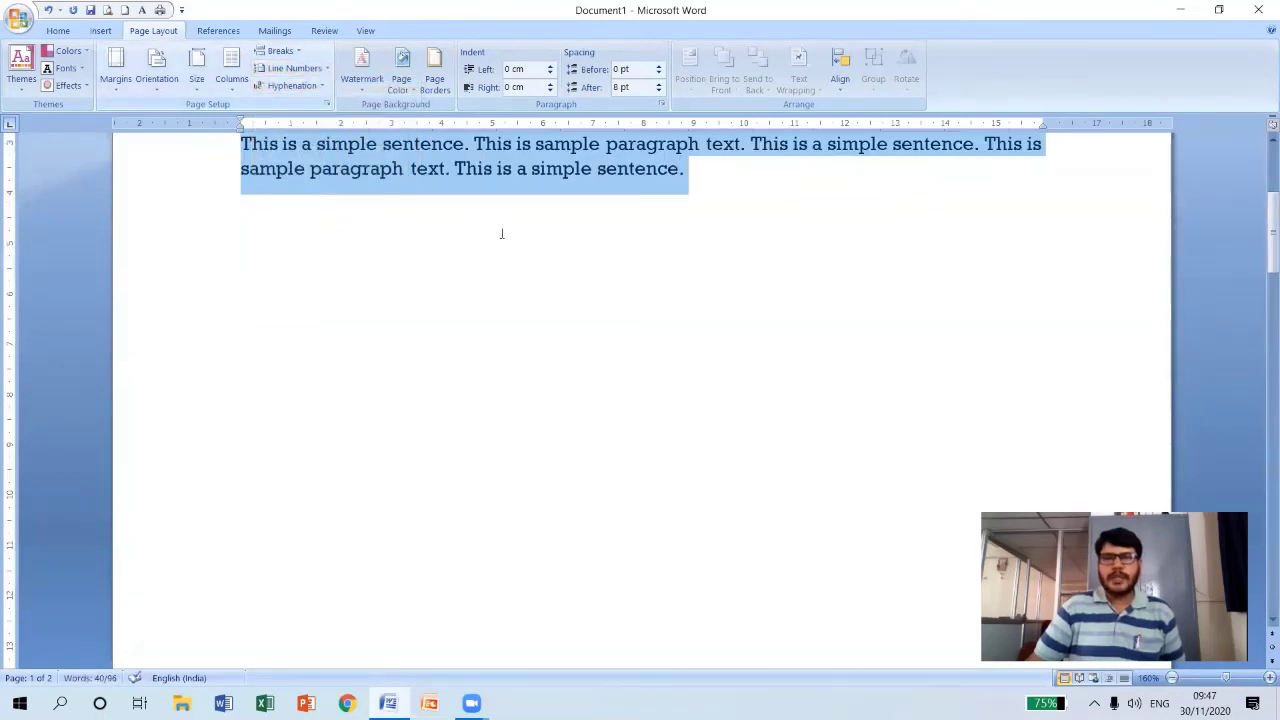
# Run manual hyphenation with the first page's body text selected.
pyautogui.scroll(2, 322, 128)
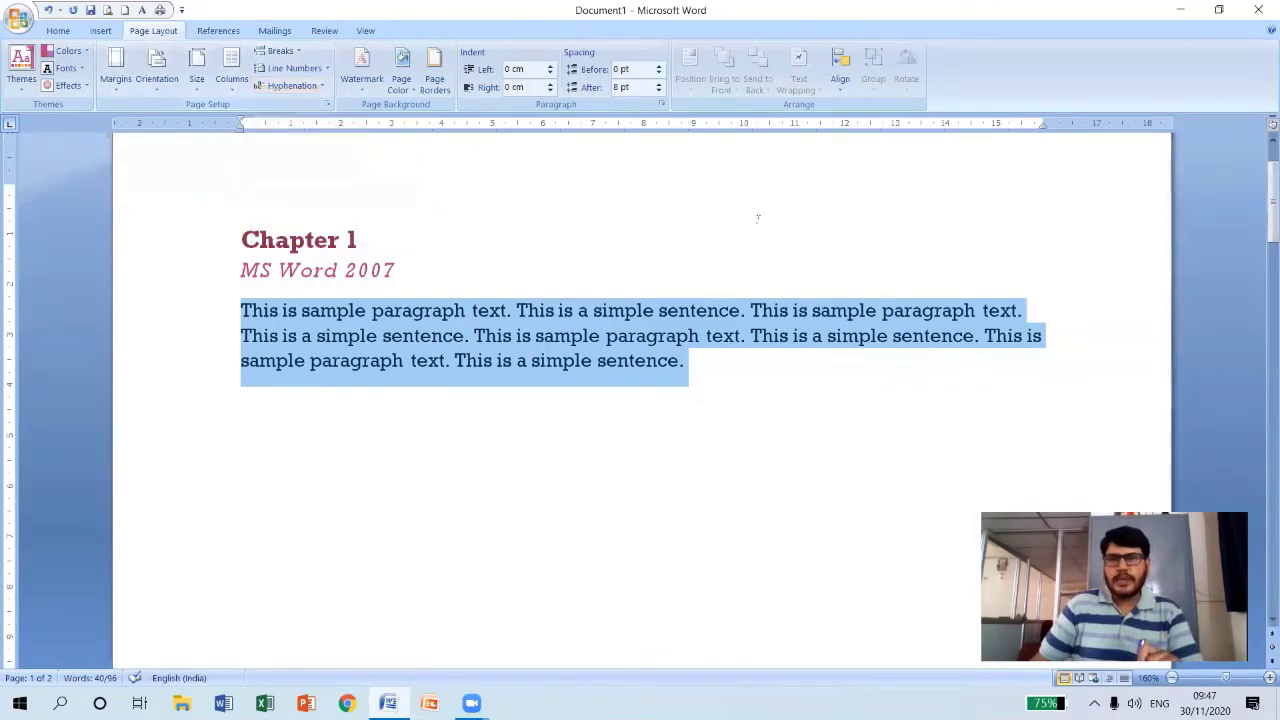
pyautogui.click(320, 87)
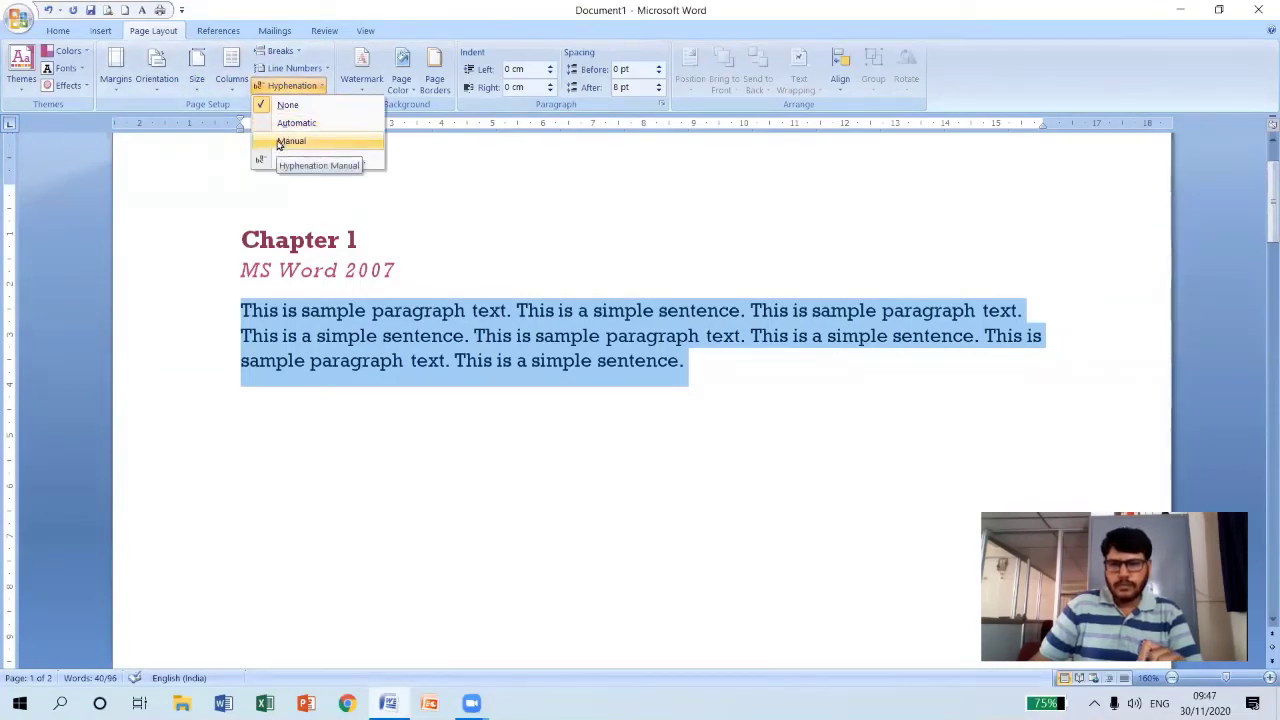
pyautogui.click(285, 141)
pyautogui.click(612, 393)
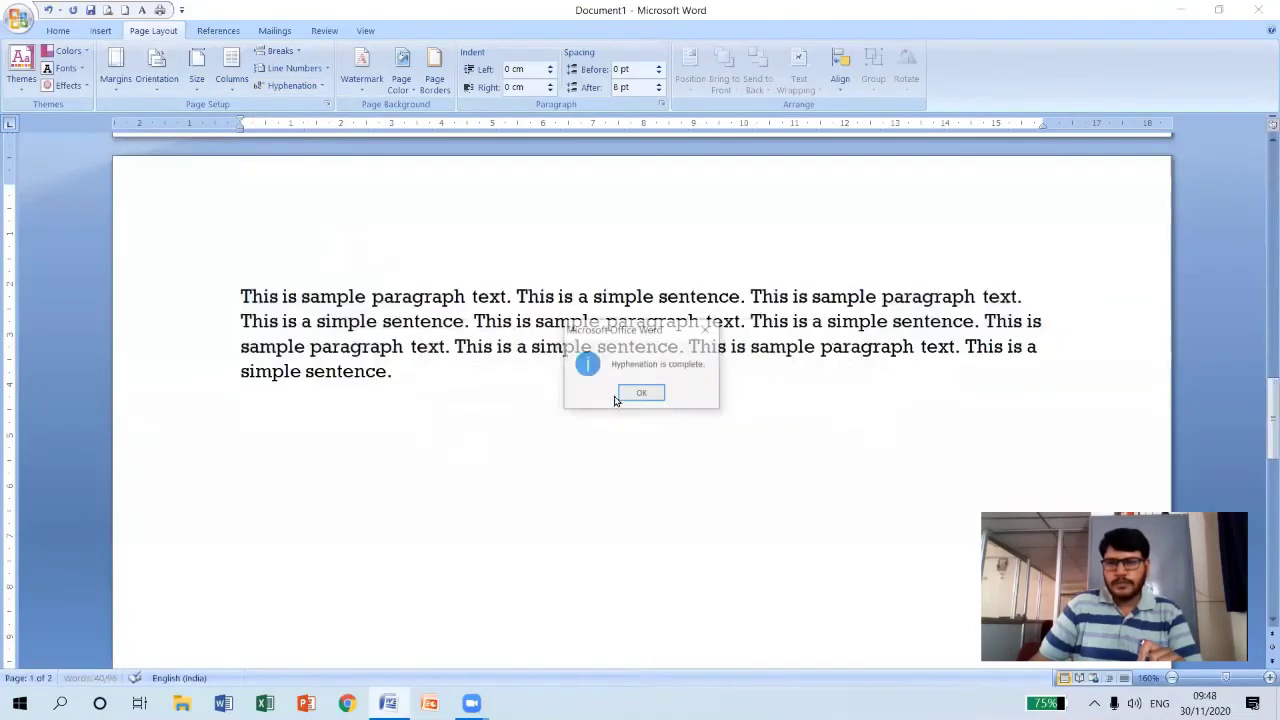
pyautogui.click(640, 394)
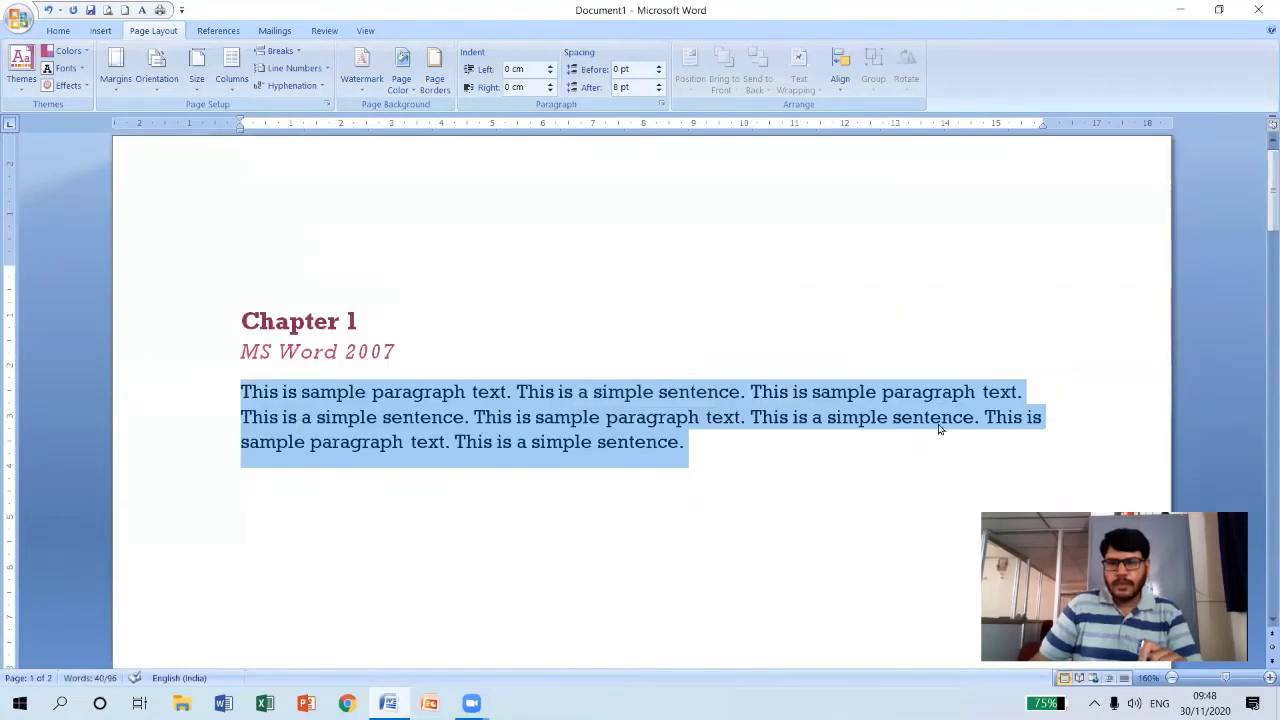
# Insert "Word" before the sentence that begins the second line of the first page's body paragraph.
pyautogui.click(1027, 394)
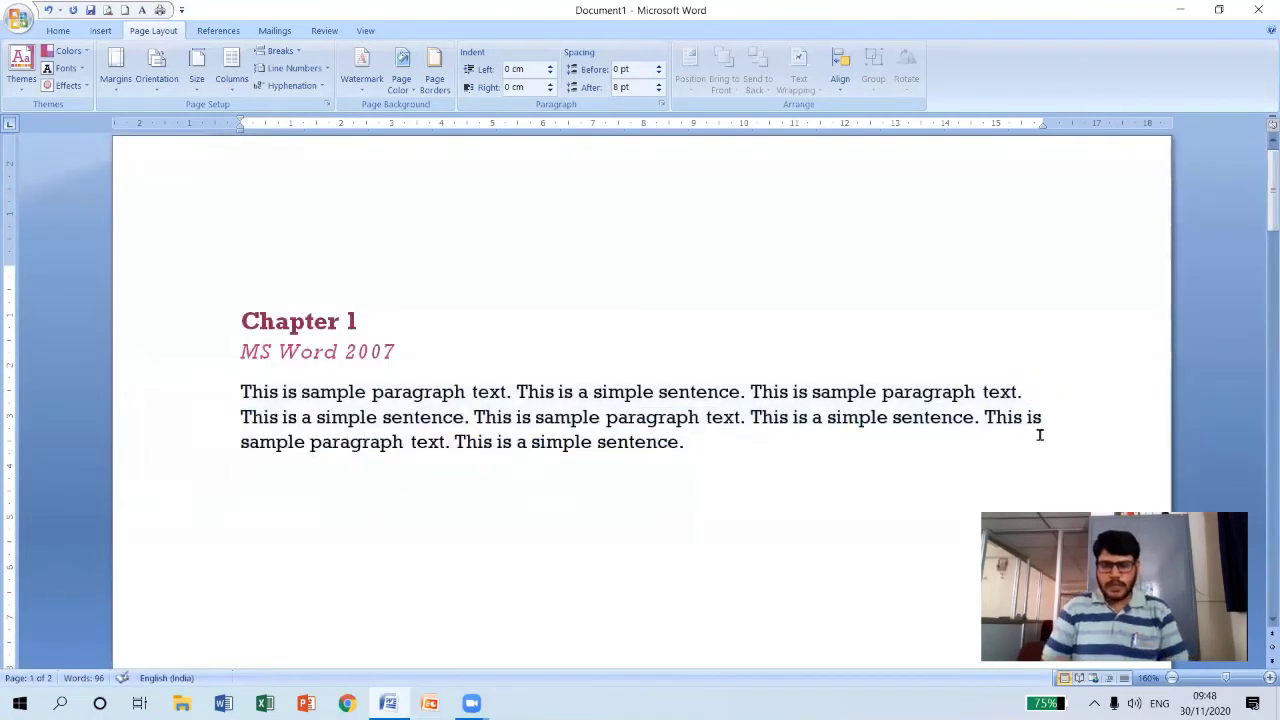
pyautogui.write('Wor')
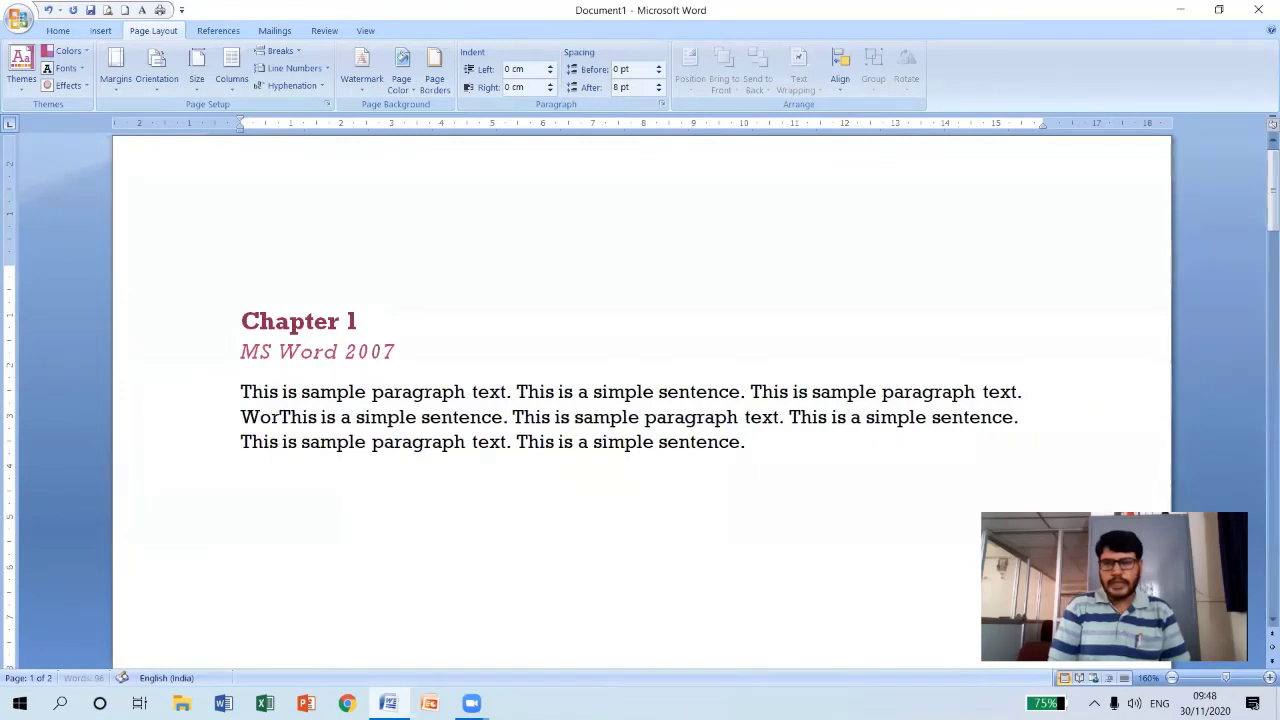
pyautogui.write('d')
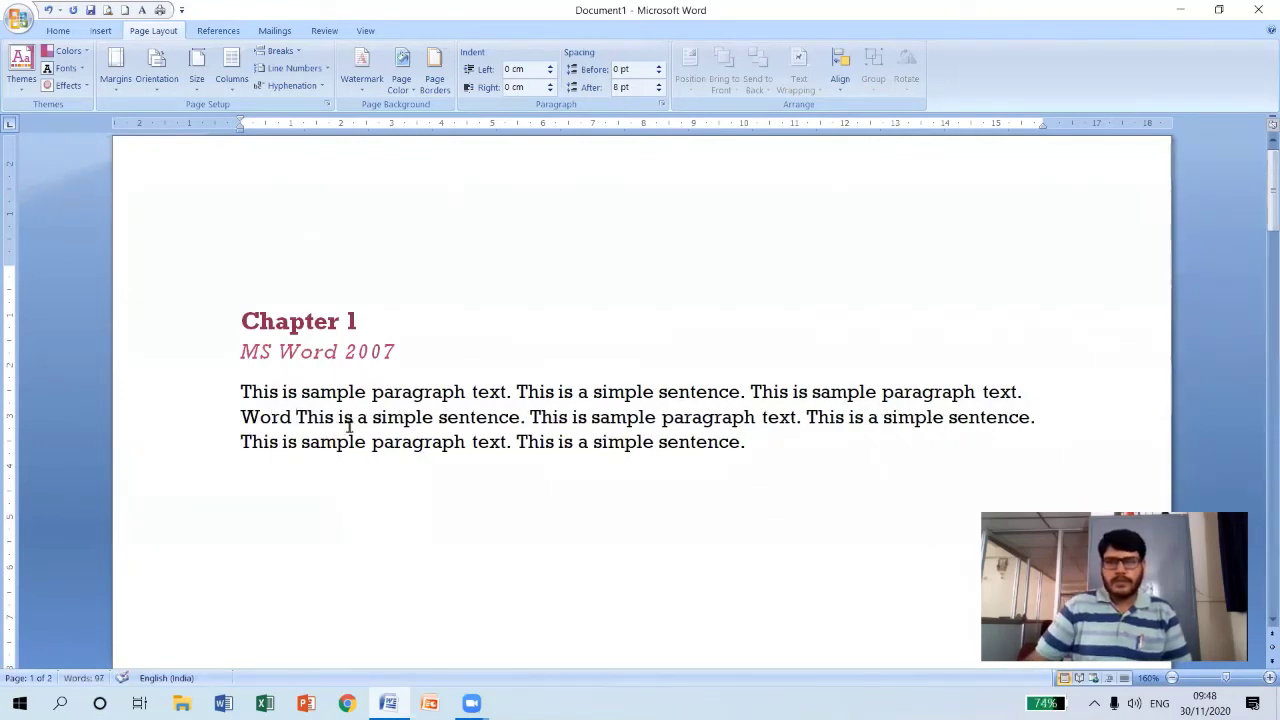
pyautogui.click(790, 449)
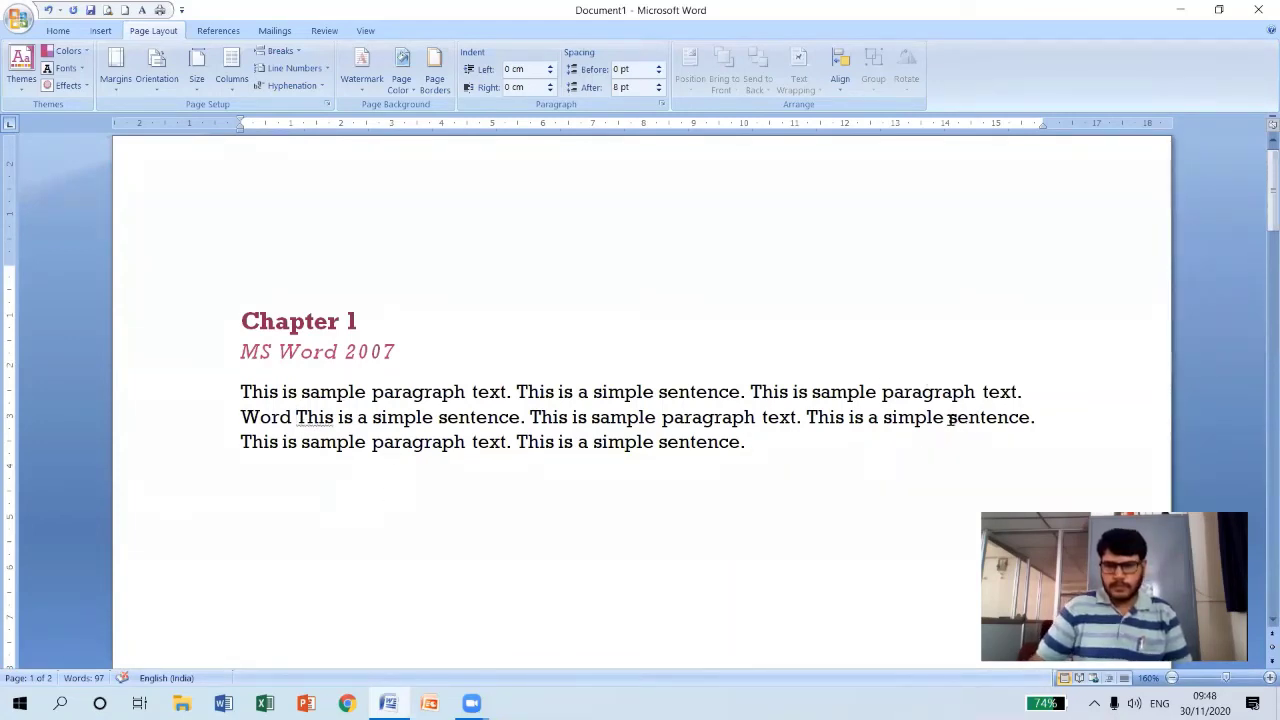
# Replace "sentence" at the end of the paragraph's second line with "hyphenation".
pyautogui.moveTo(949, 417); pyautogui.dragTo(1033, 419)
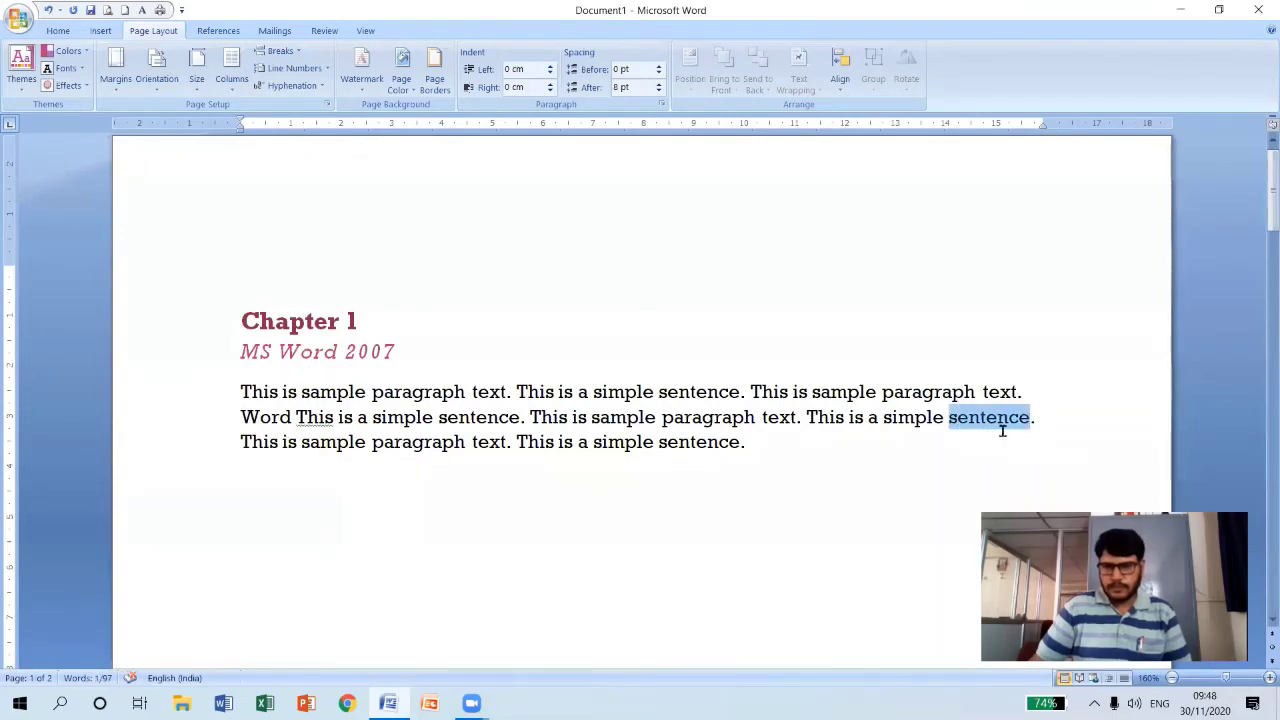
pyautogui.write('hyp')
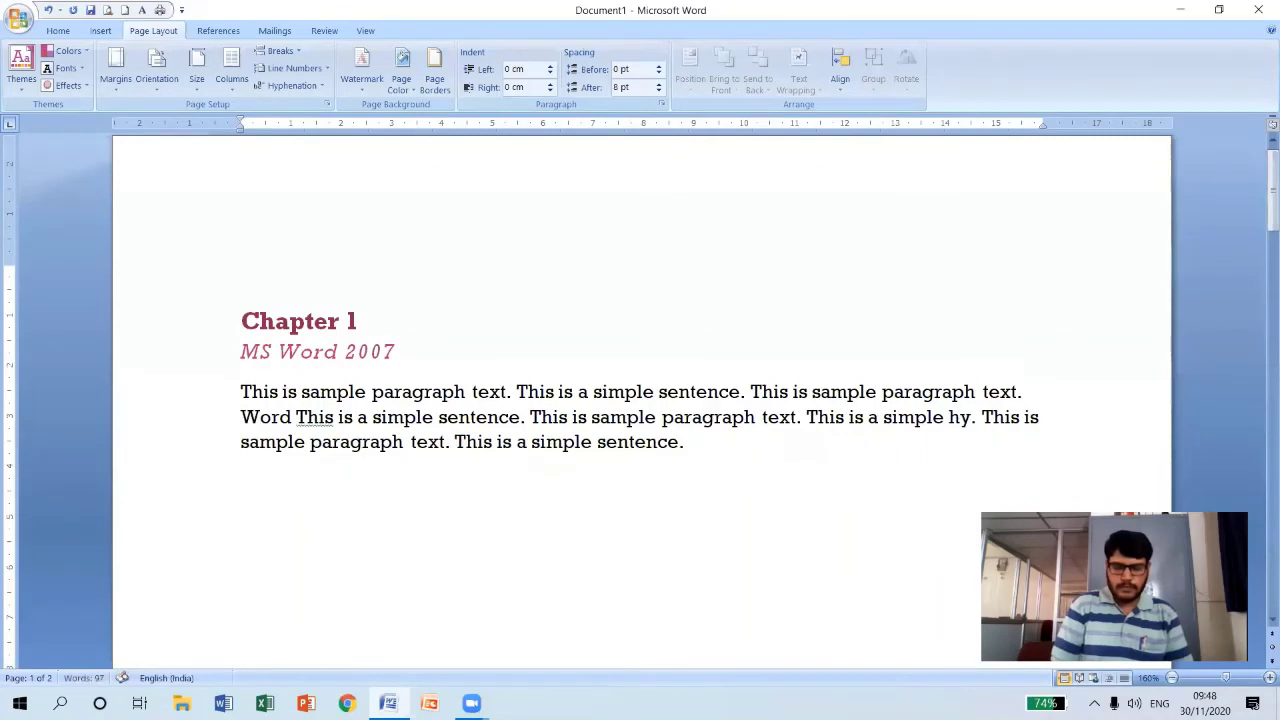
pyautogui.write('henatio')
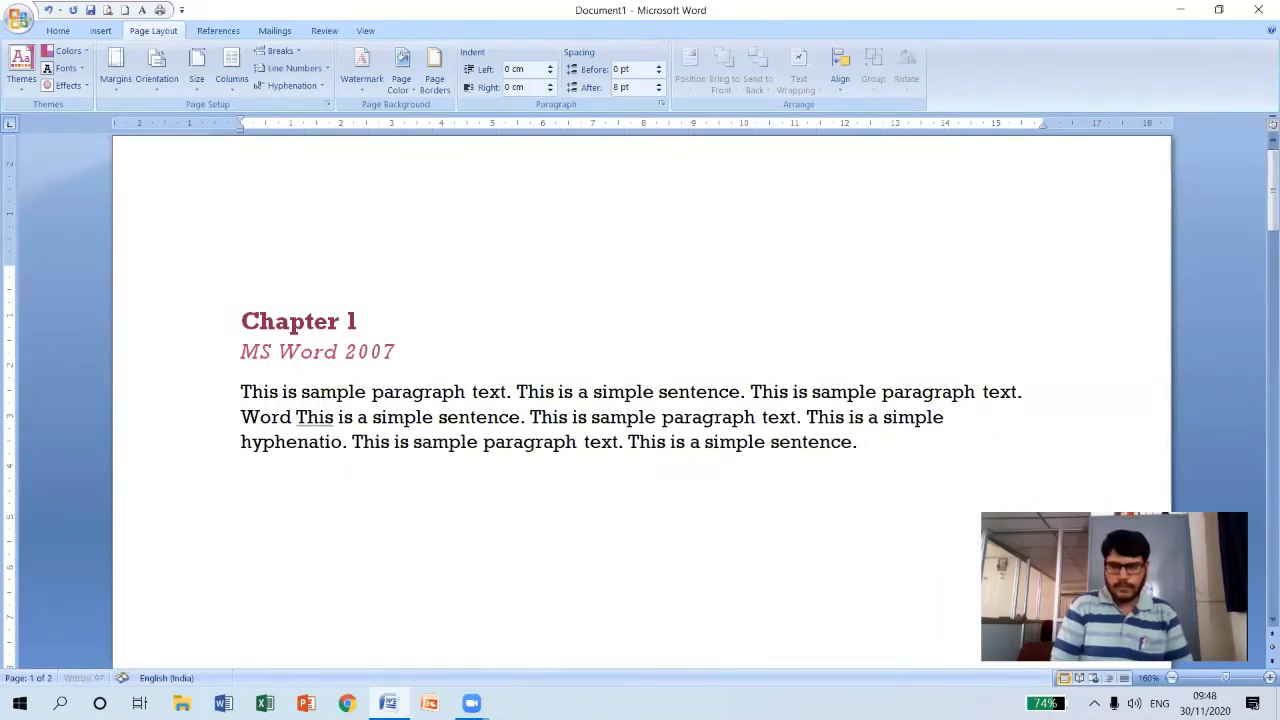
pyautogui.write('n')
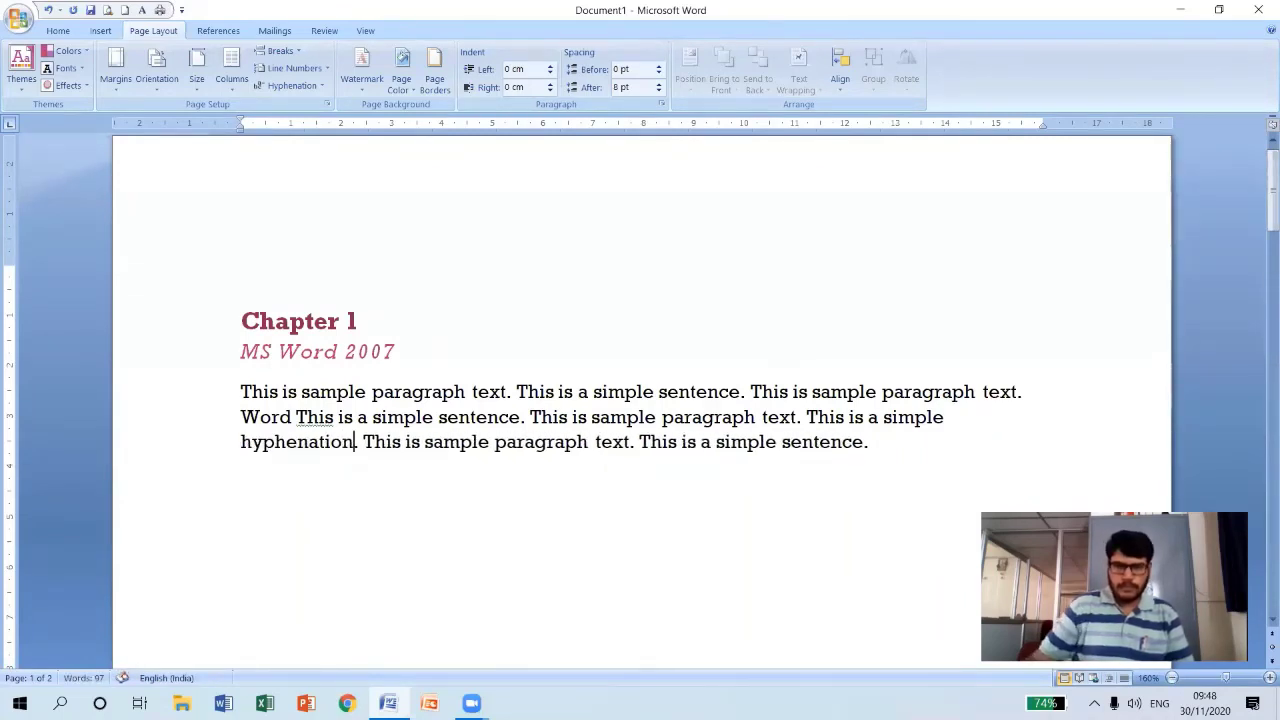
# Run manual hyphenation and accept splitting "hyphenation" as "hyphena-tion" across the line end.
pyautogui.click(320, 87)
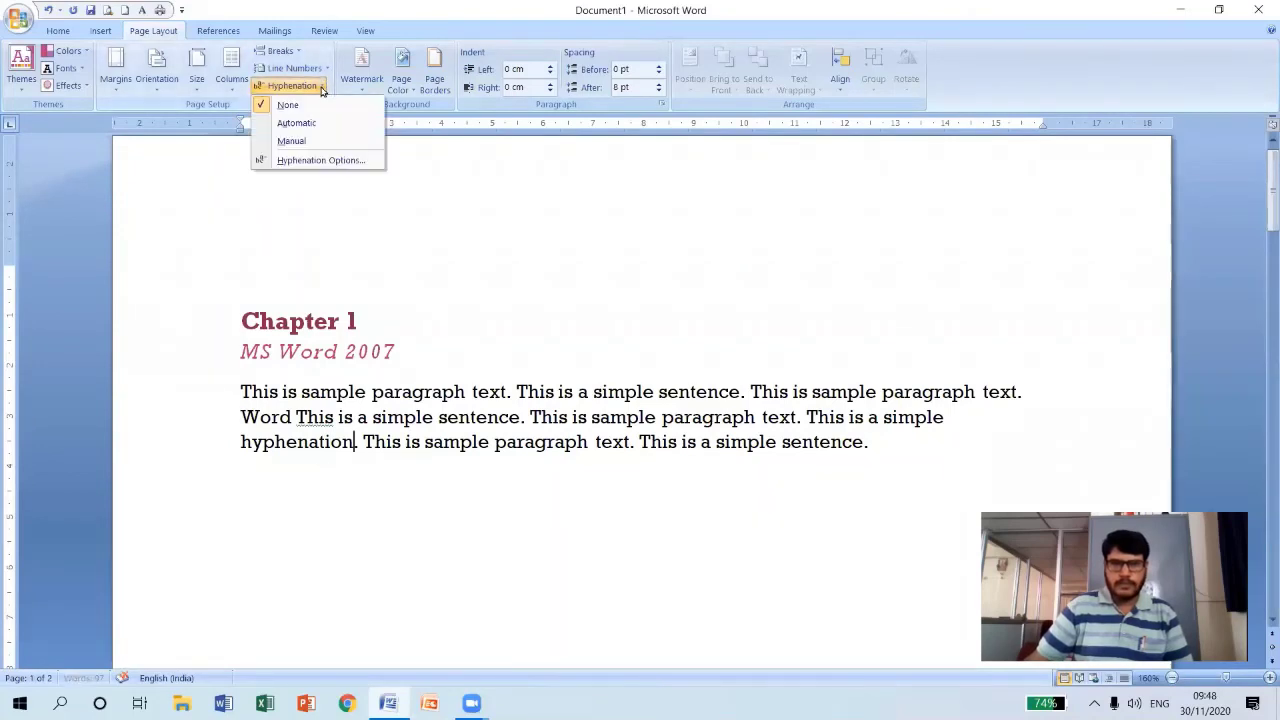
pyautogui.click(291, 141)
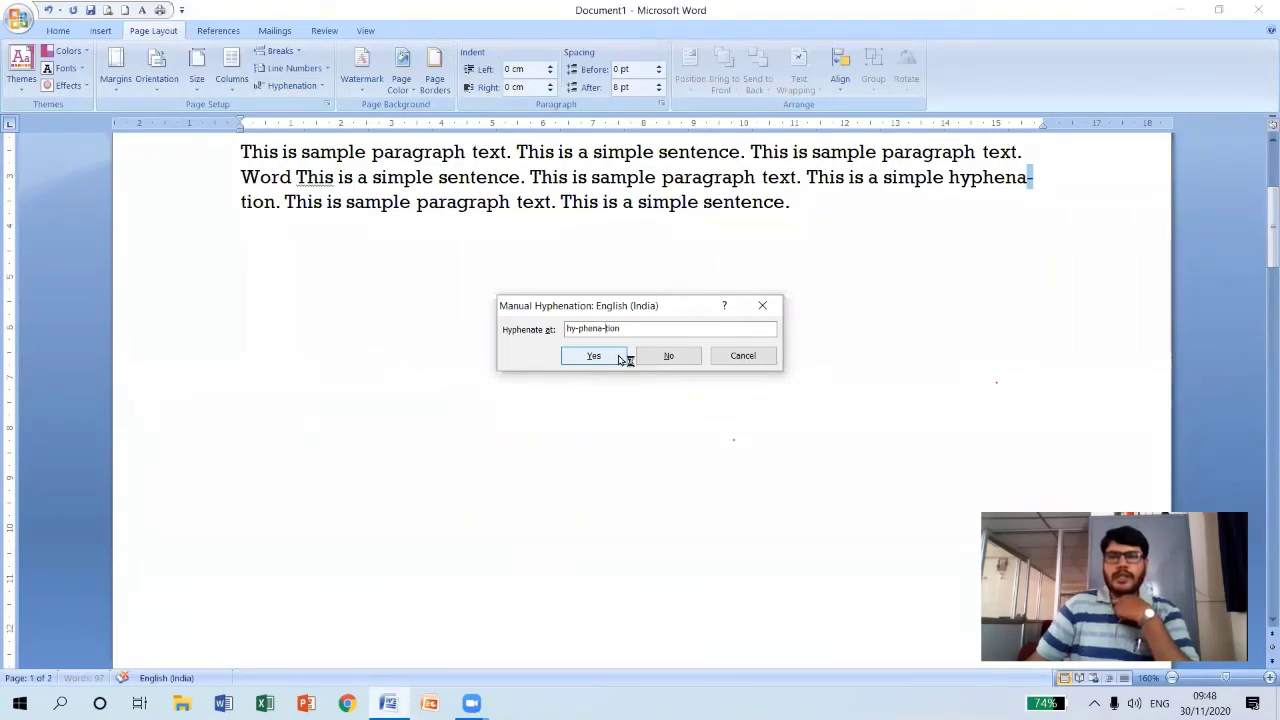
pyautogui.click(620, 357)
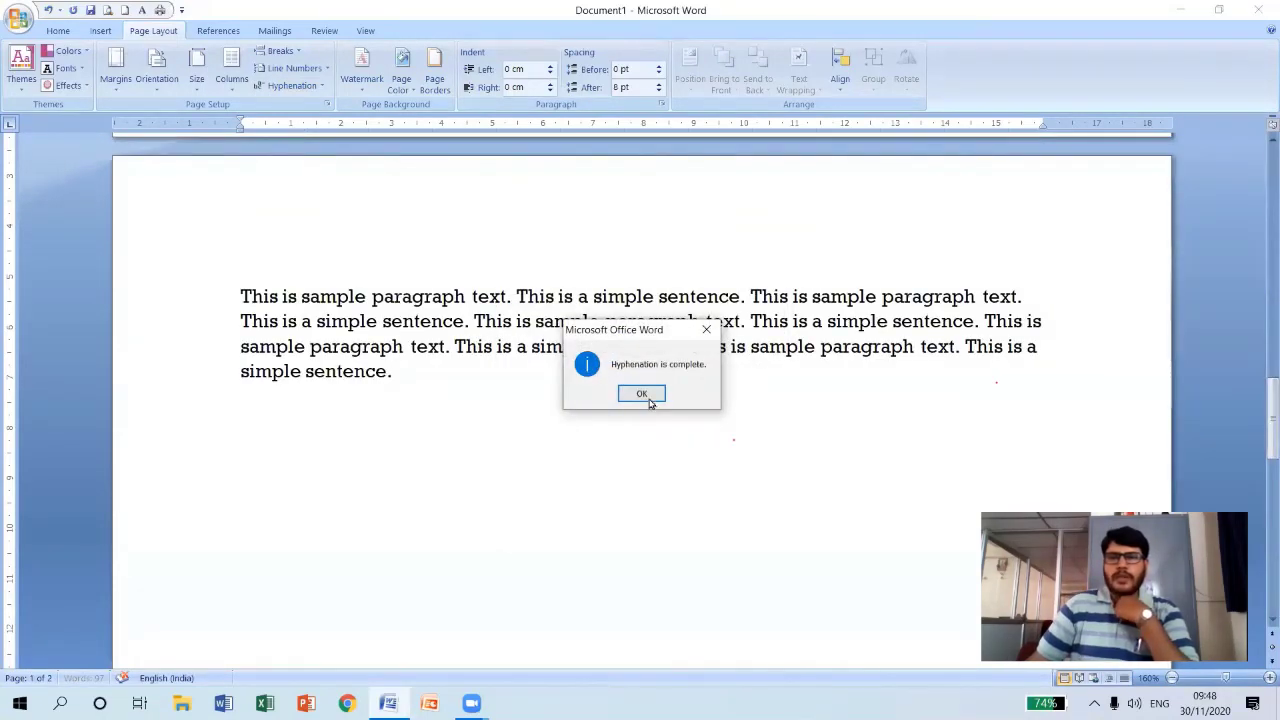
pyautogui.click(642, 392)
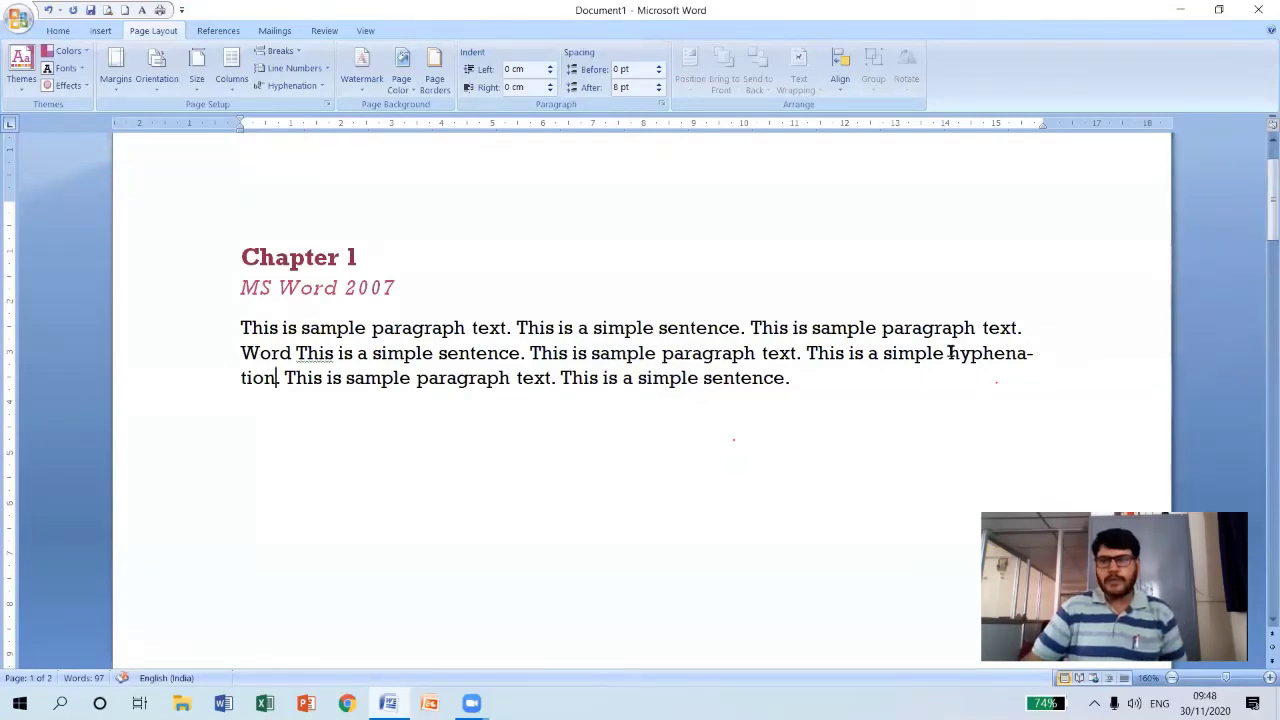
# Turn on automatic hyphenation with the word "hyphenation" selected, and set hyphenation back to None.
pyautogui.moveTo(950, 353); pyautogui.dragTo(275, 378)
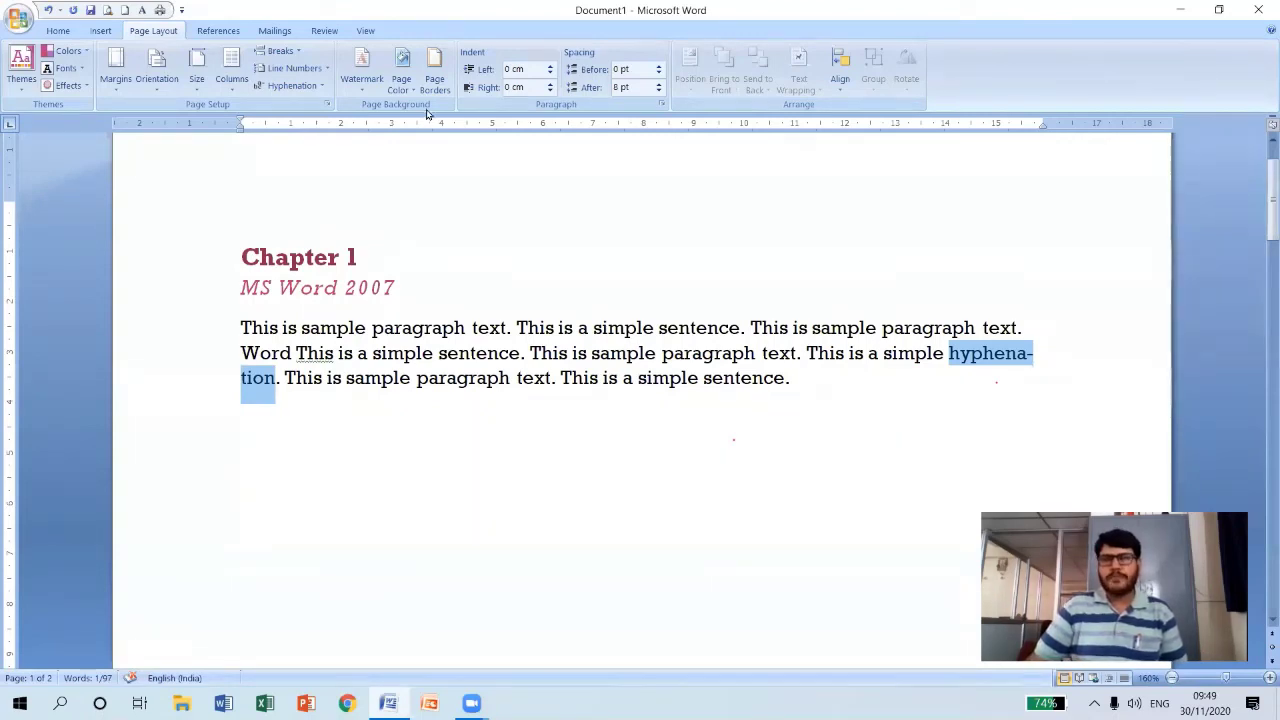
pyautogui.click(320, 87)
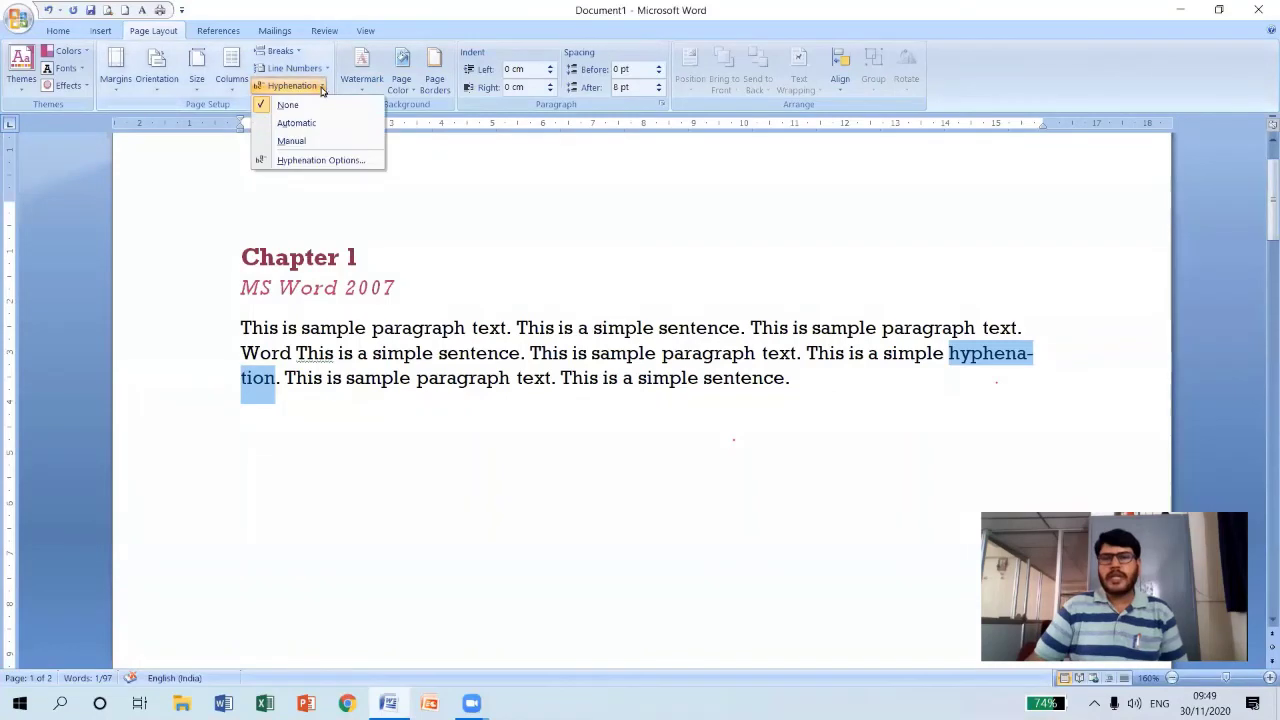
pyautogui.click(285, 123)
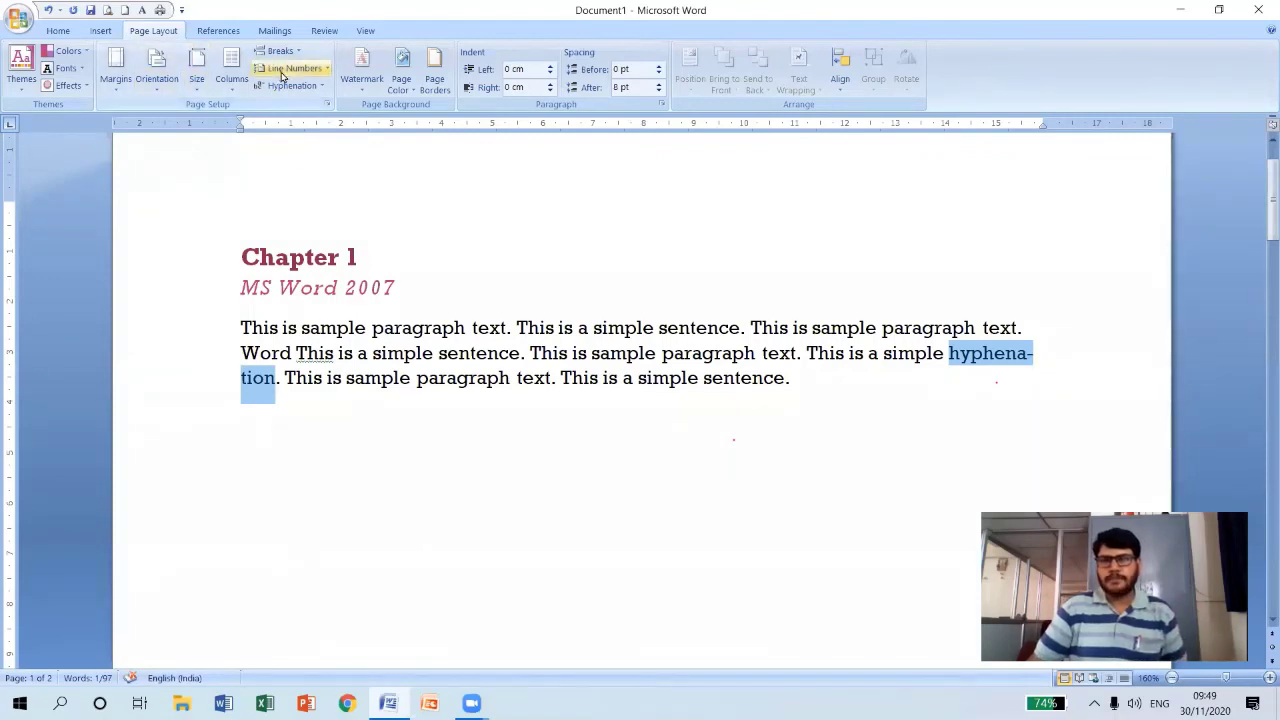
pyautogui.click(325, 88)
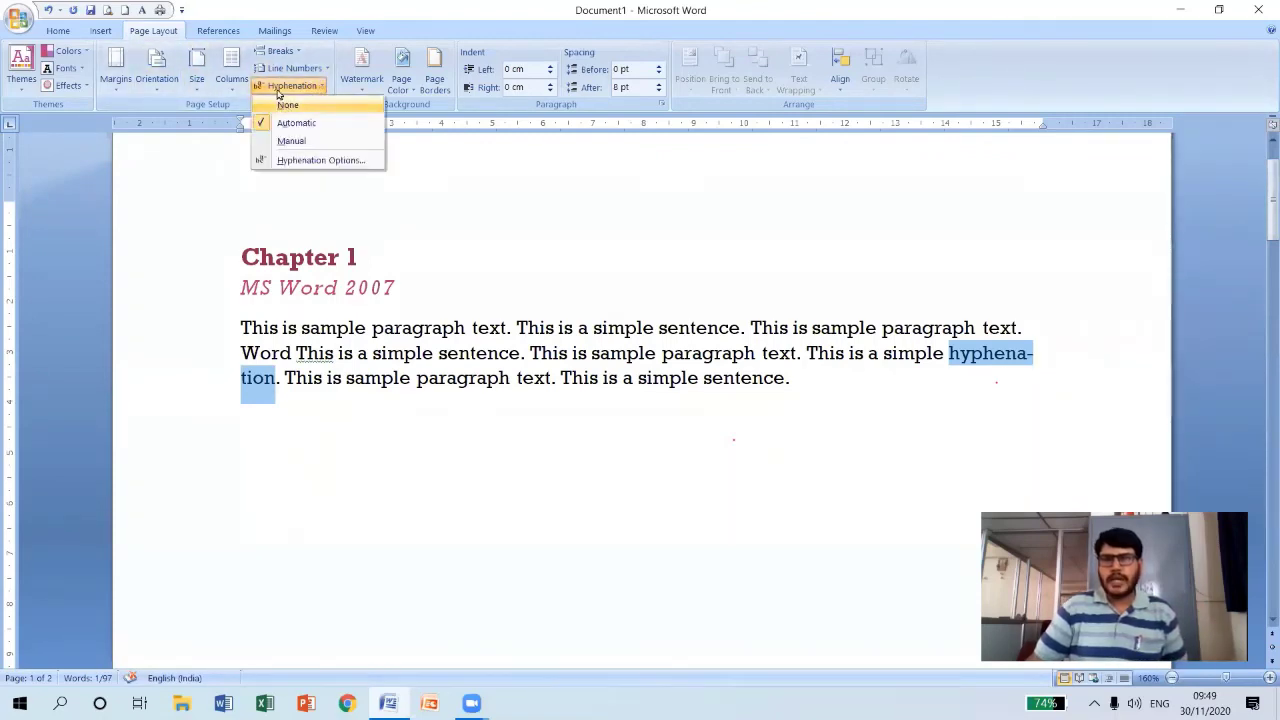
pyautogui.click(280, 105)
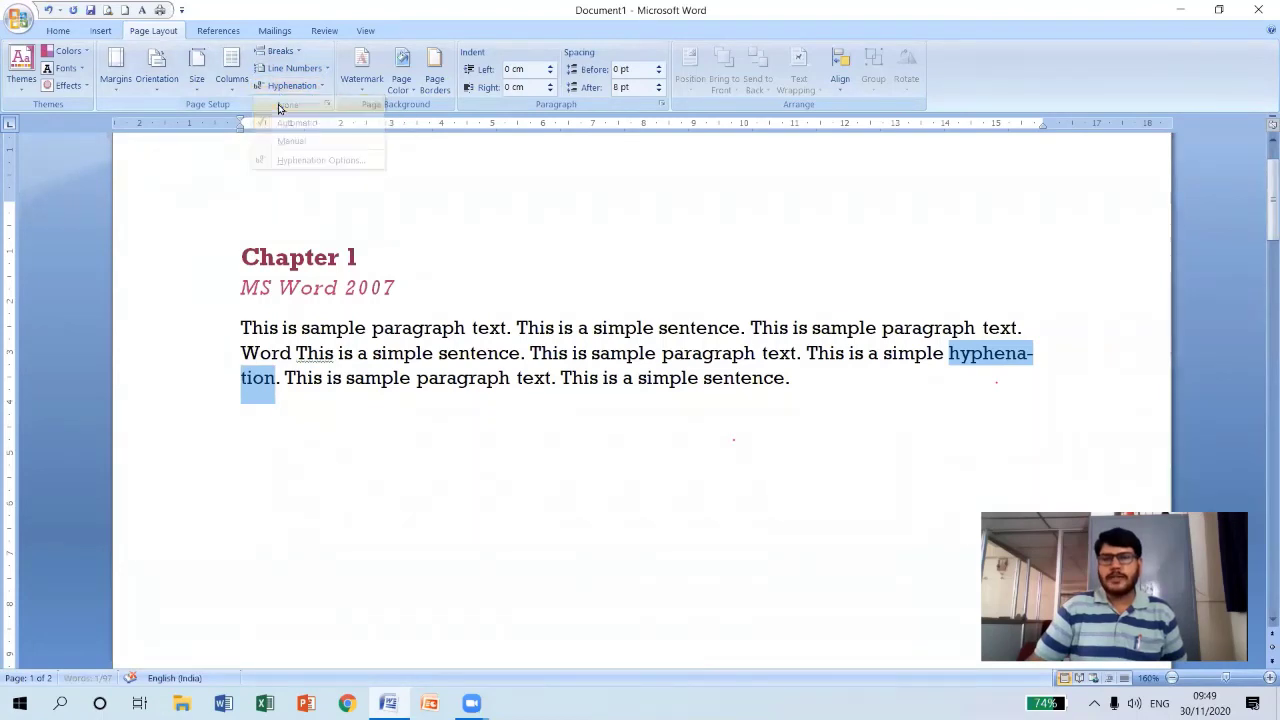
# Delete the hyphen that splits "hyphenation" at the end of the paragraph's second line.
pyautogui.click(997, 366)
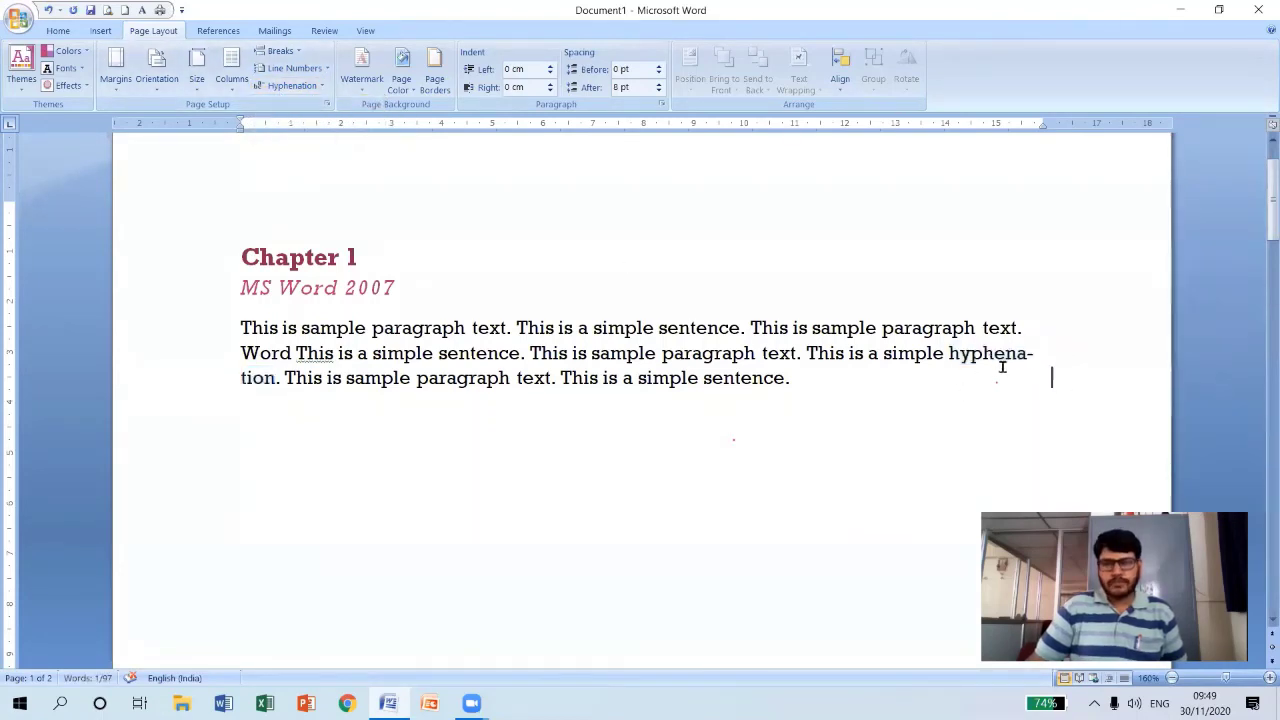
pyautogui.click(1040, 353)
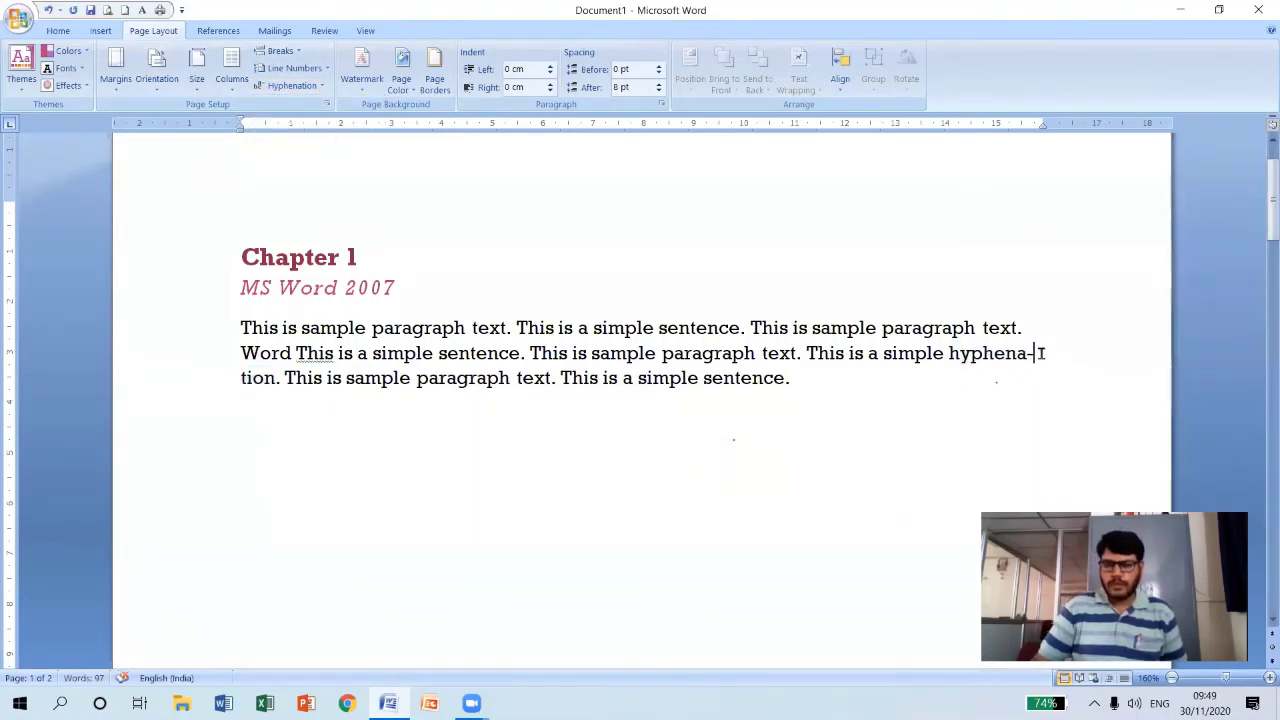
pyautogui.press('BackSpace')
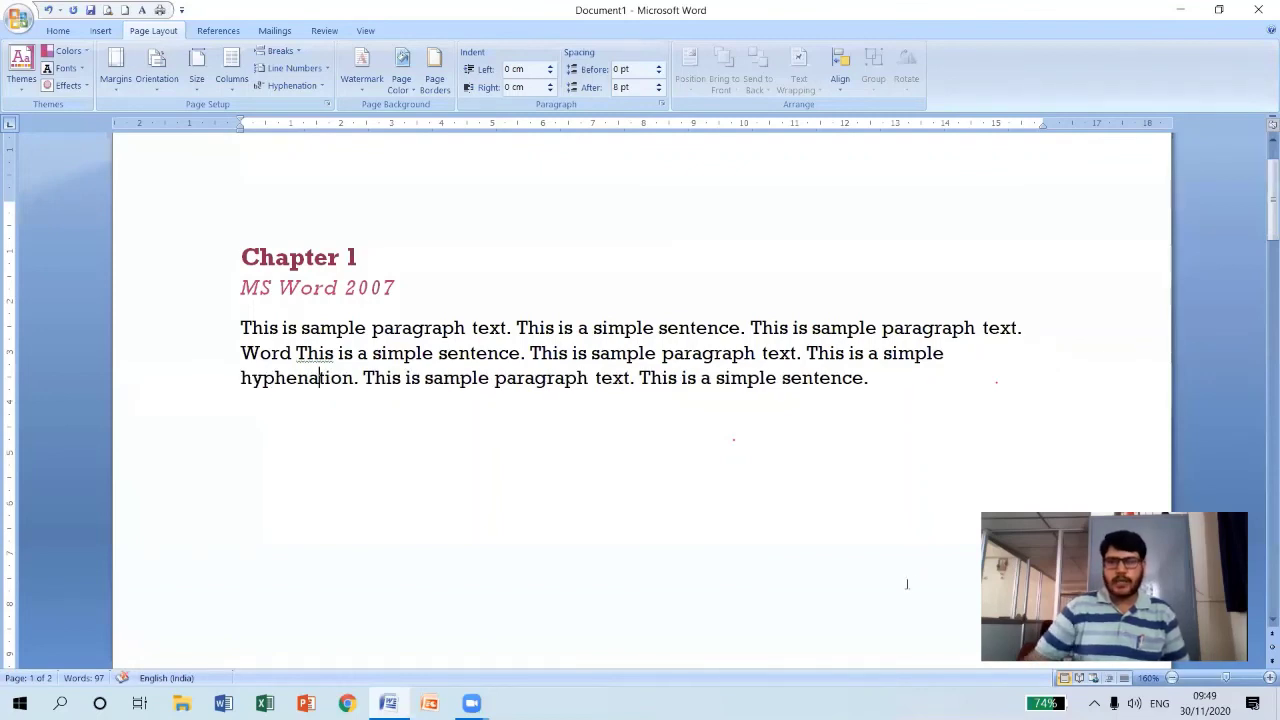
pyautogui.click(891, 376)
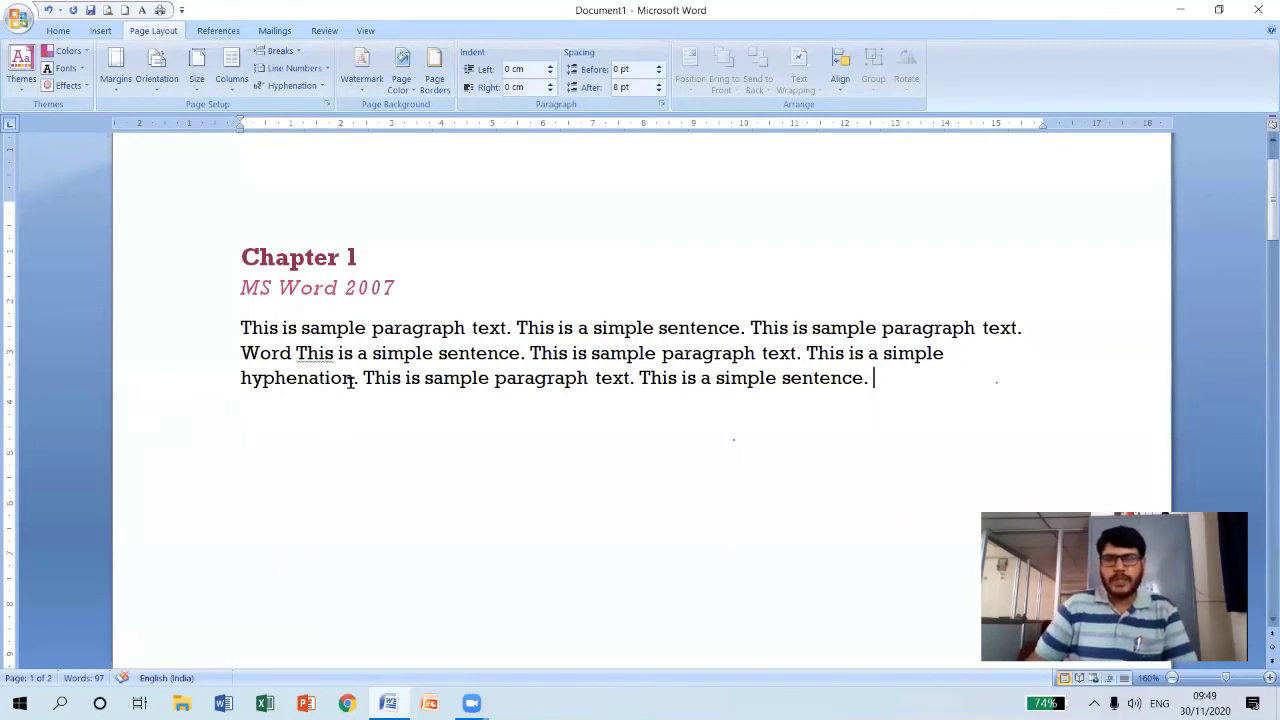
pyautogui.click(323, 89)
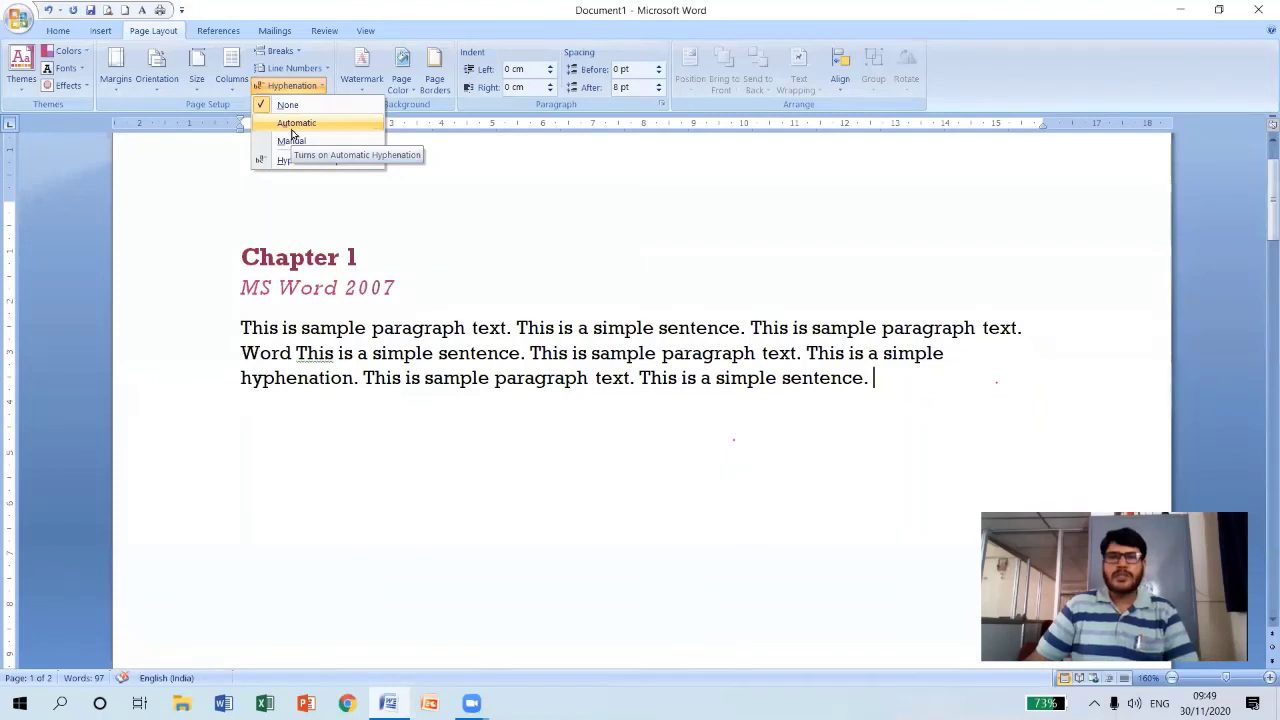
pyautogui.click(306, 87)
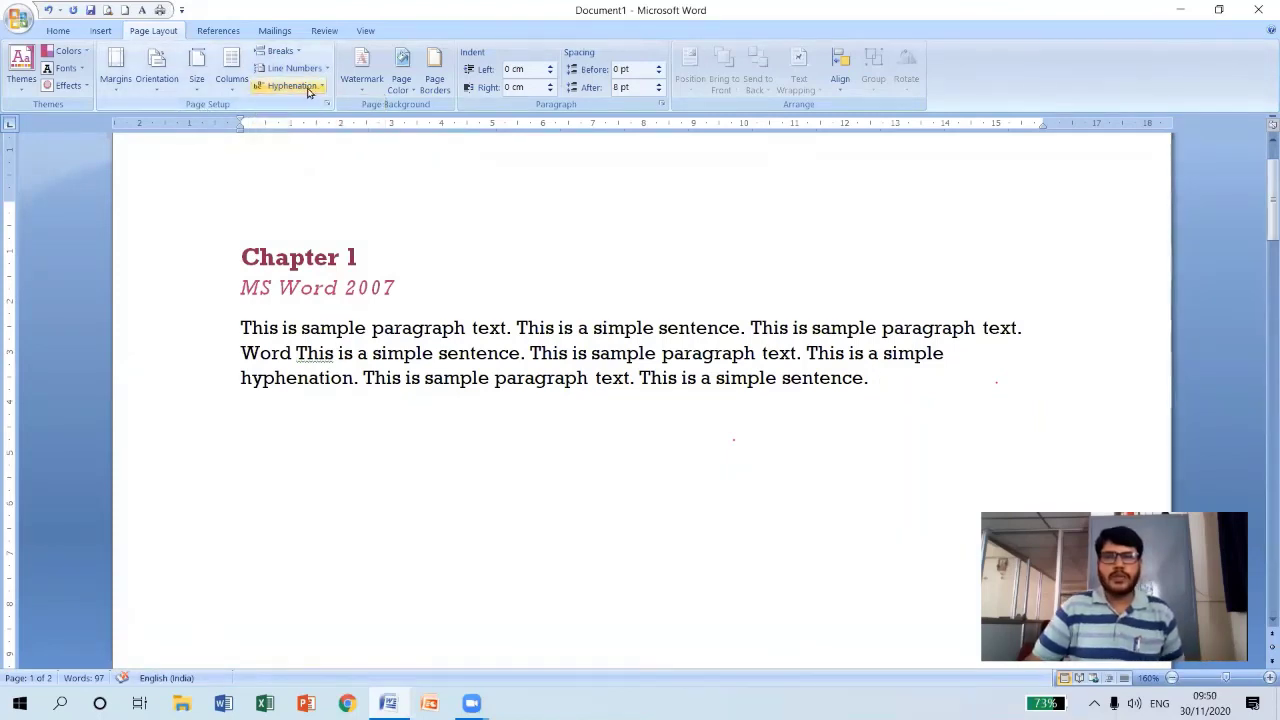